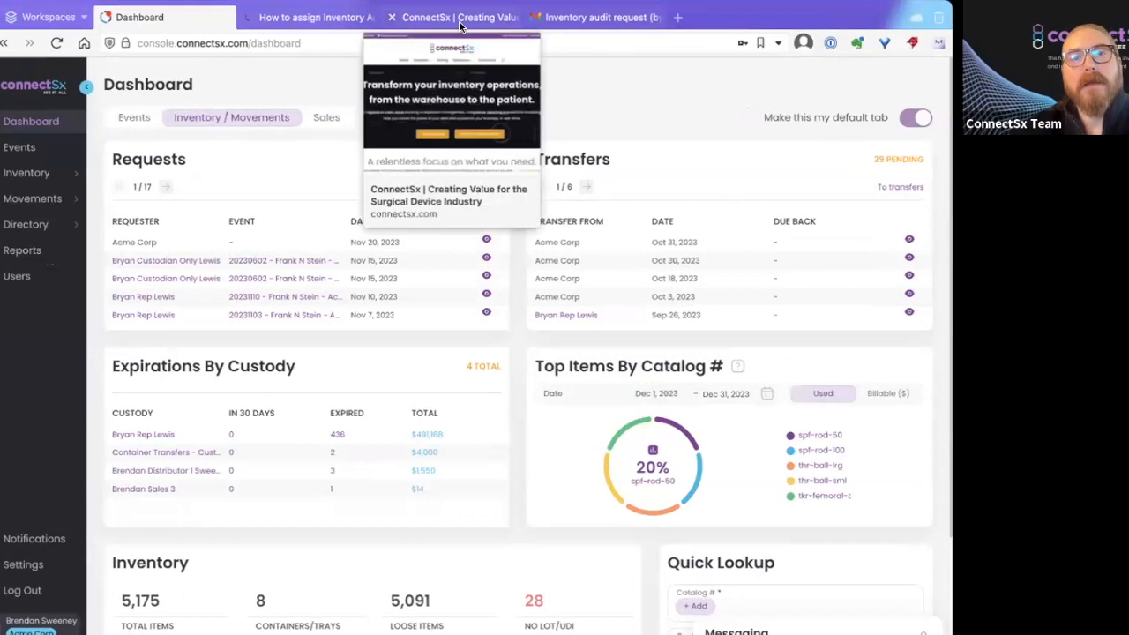
Switch from the console dashboard to the ConnectSx company website (connectsx.com).
left_click(459, 17)
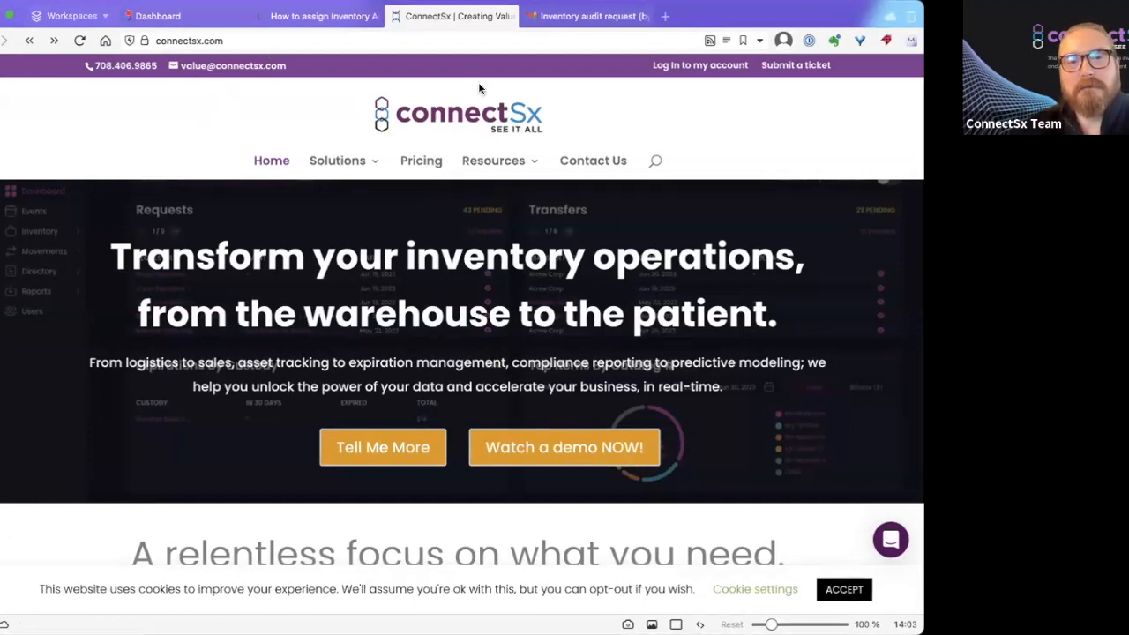
Go to the website's Support page and look through its help option cards.
mouse_move(509, 169)
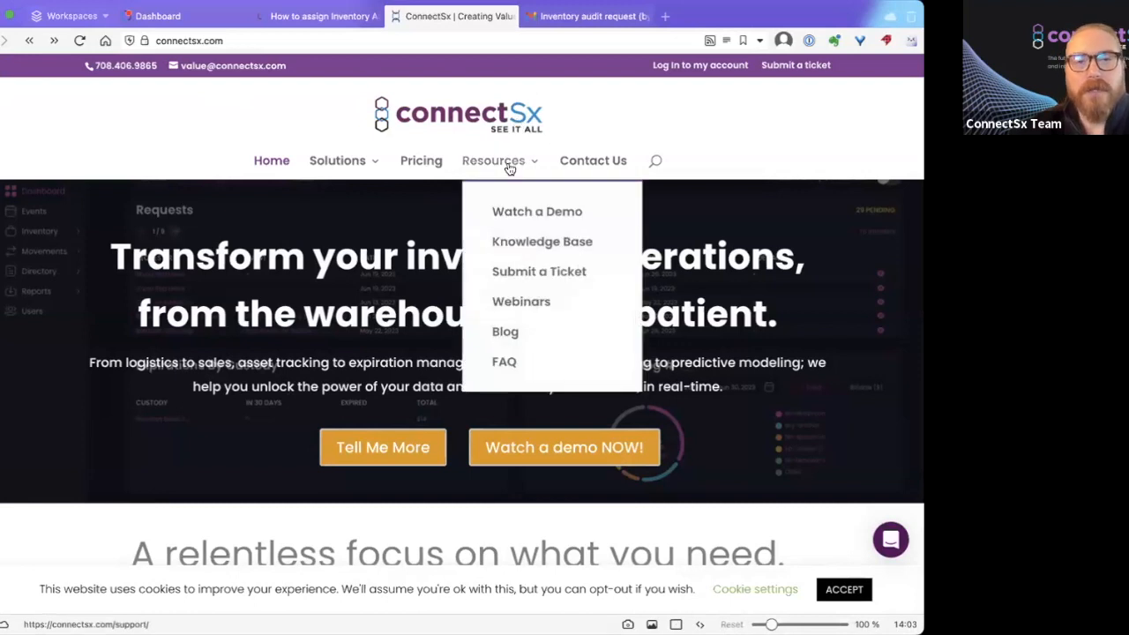
left_click(495, 163)
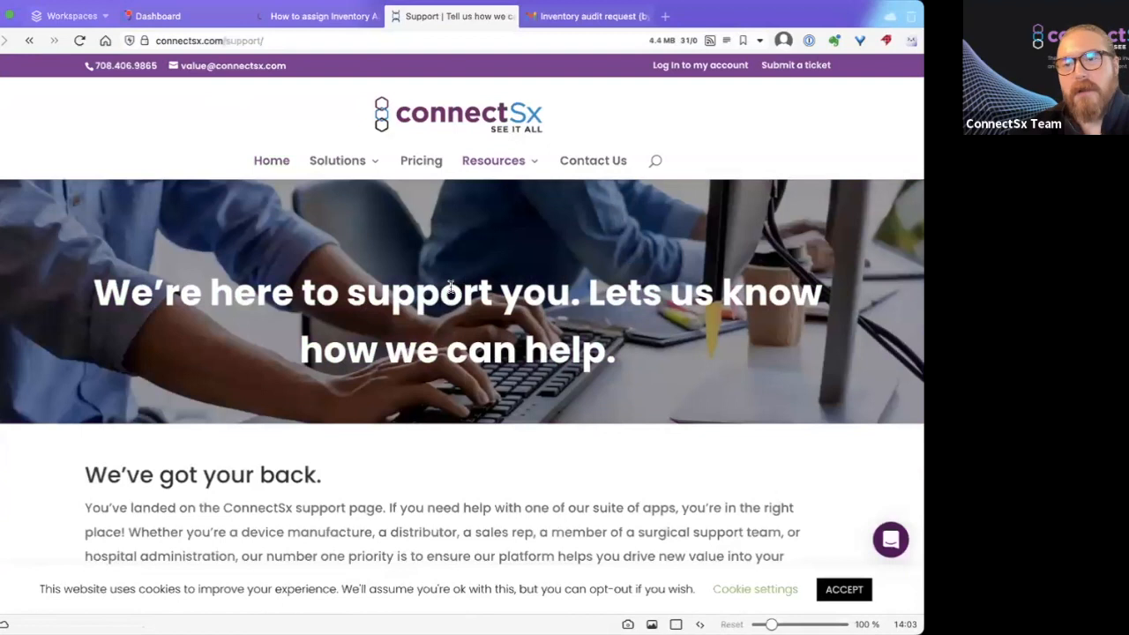
scroll(450, 285, "down", 12)
scroll(450, 286, "up", 7)
scroll(450, 286, "down", 3)
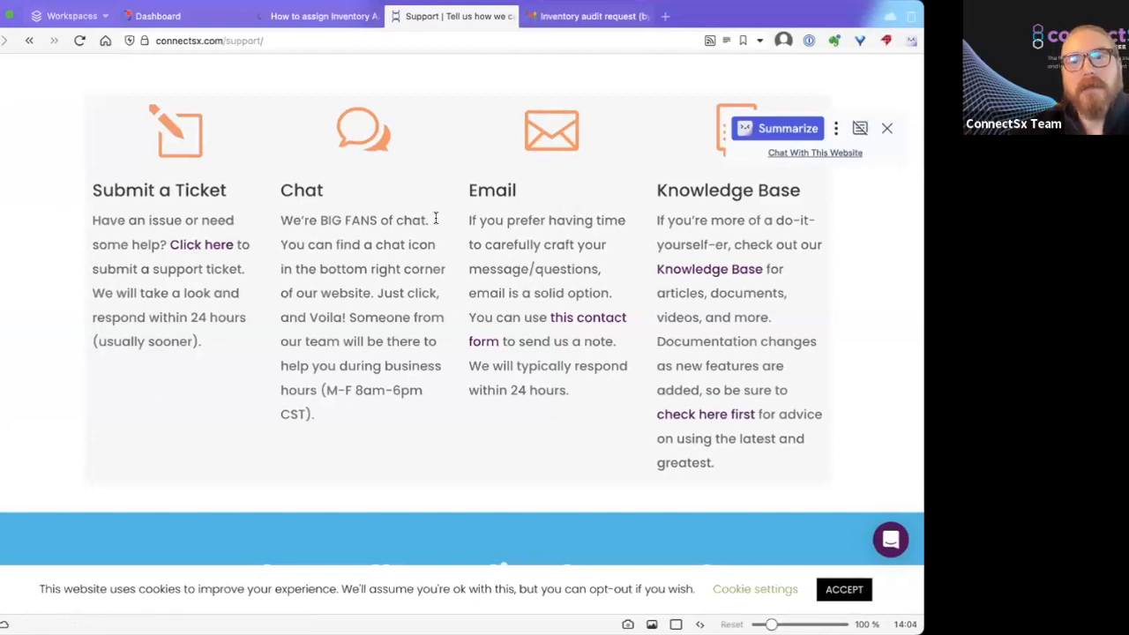
scroll(529, 217, "up", 10)
Open the Knowledge Base and view the new Help Center tab.
mouse_move(523, 166)
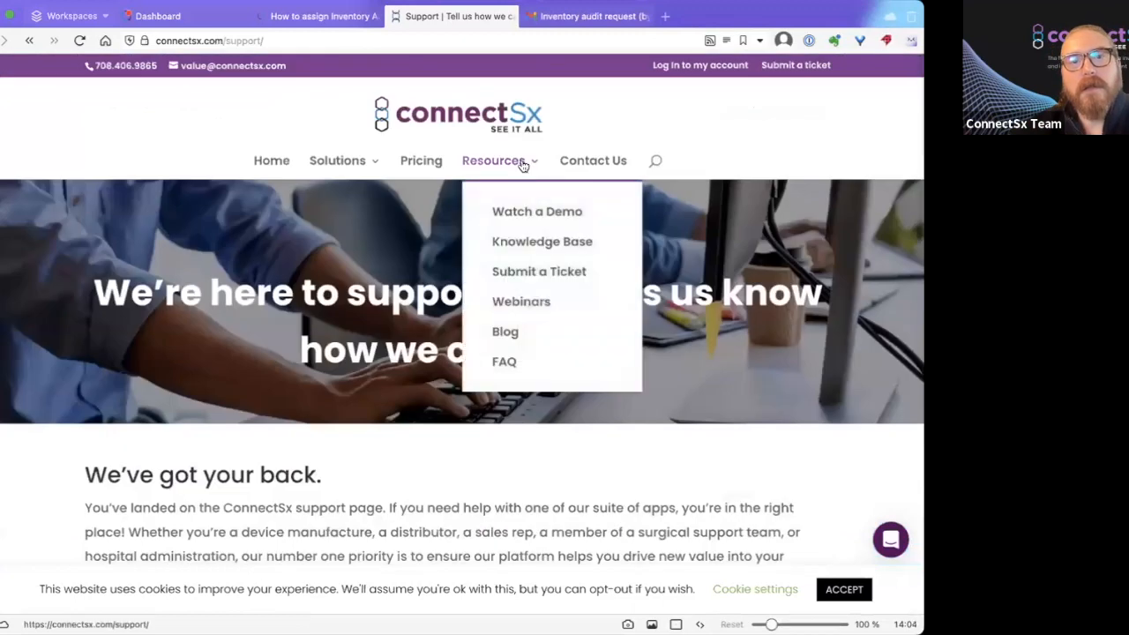
left_click(523, 246)
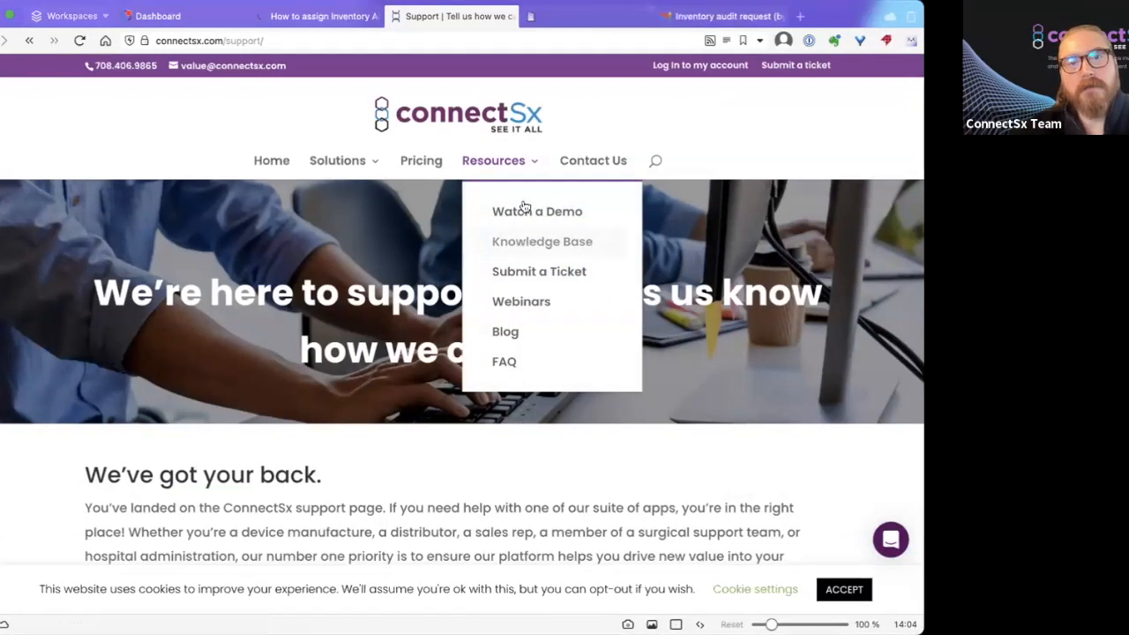
left_click(569, 12)
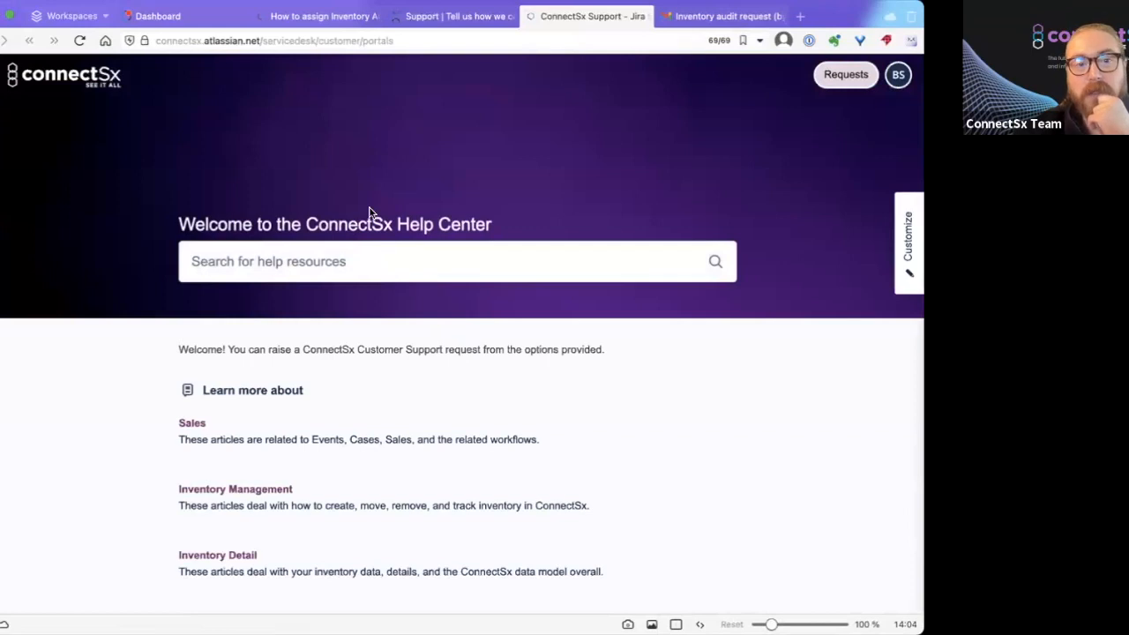
Search the Help Center for 'Audit', then return to the ConnectSx support page.
scroll(394, 172, "down", 5)
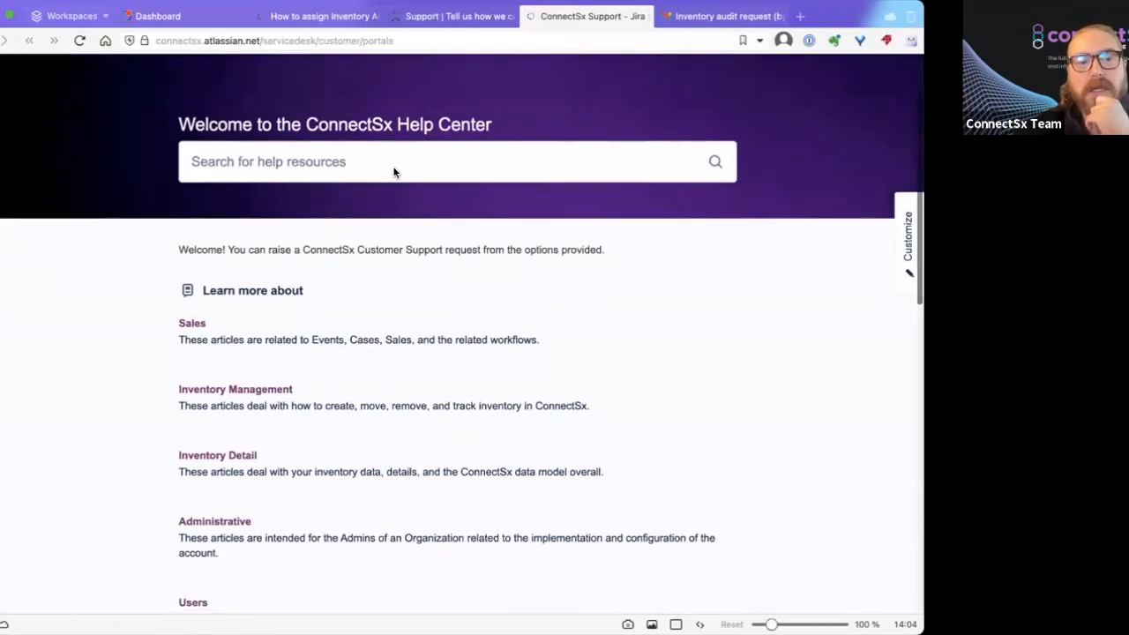
scroll(394, 168, "down", 8)
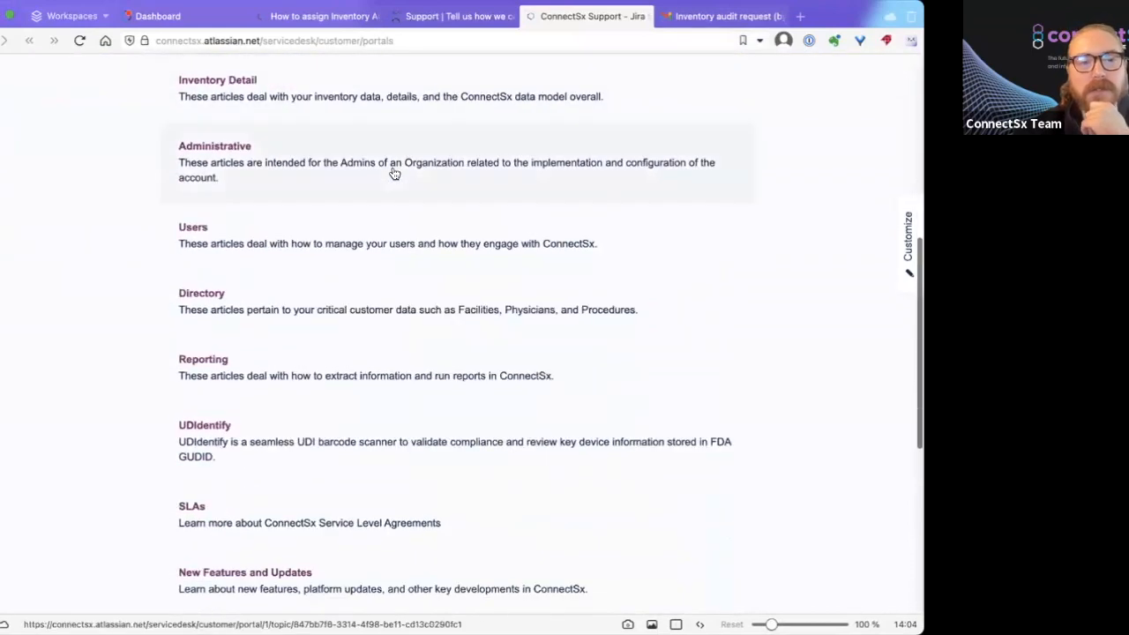
left_click(394, 172)
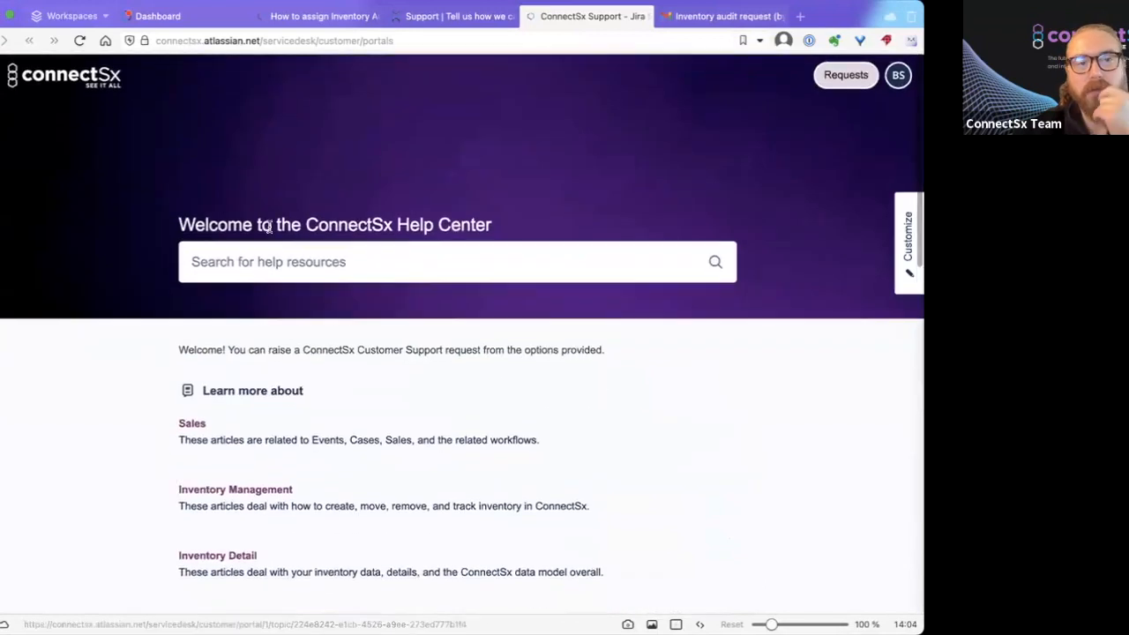
left_click(273, 250)
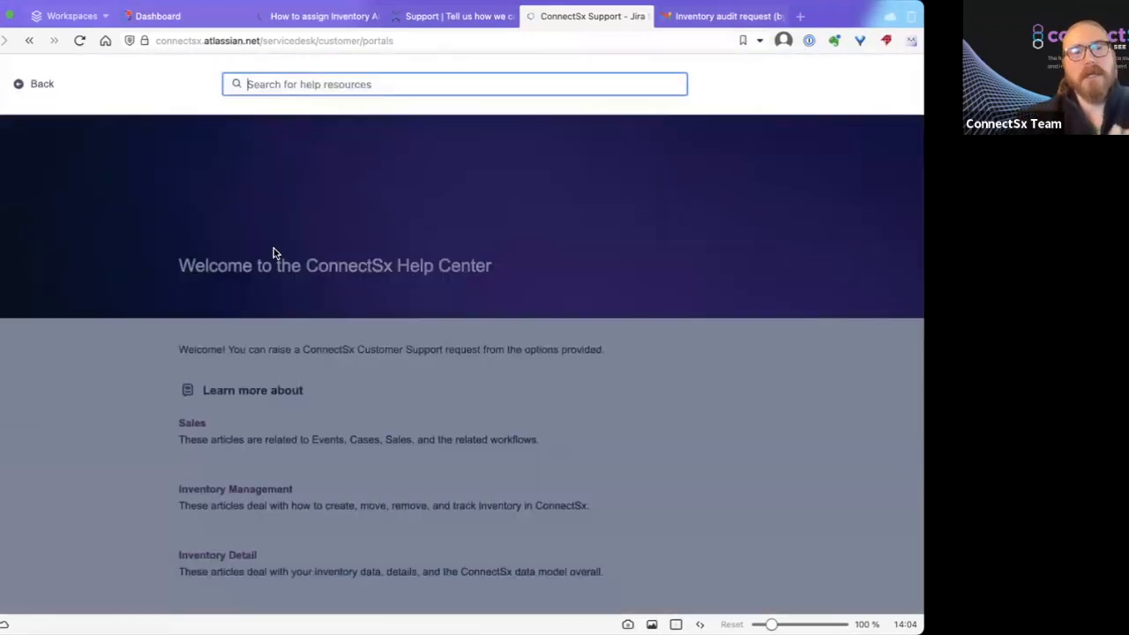
type("Audit")
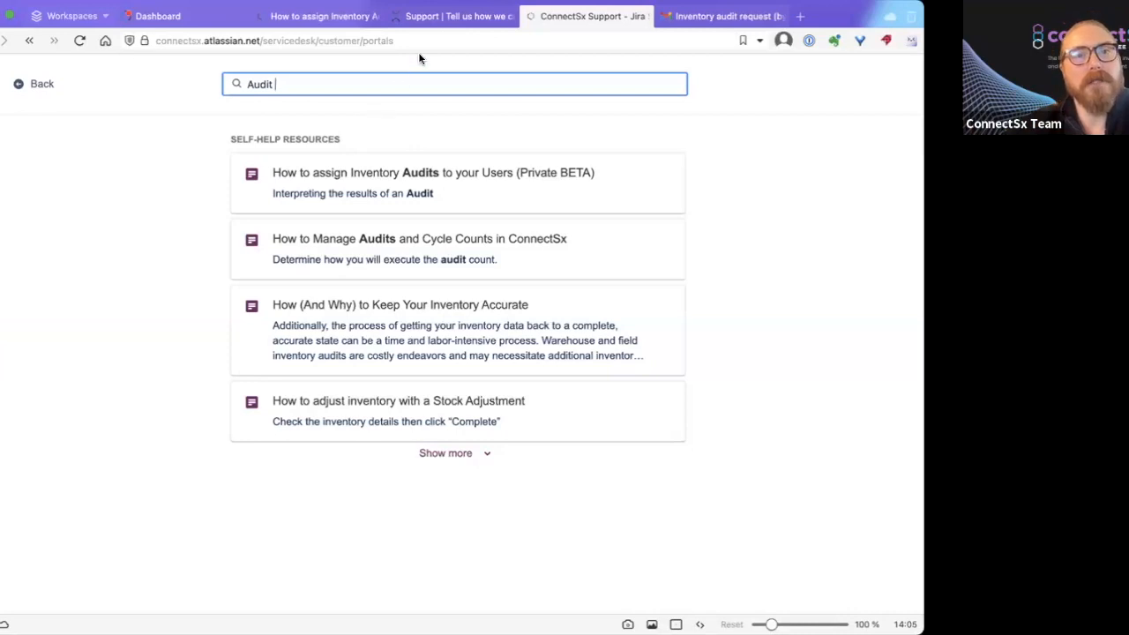
left_click(431, 24)
mouse_move(497, 159)
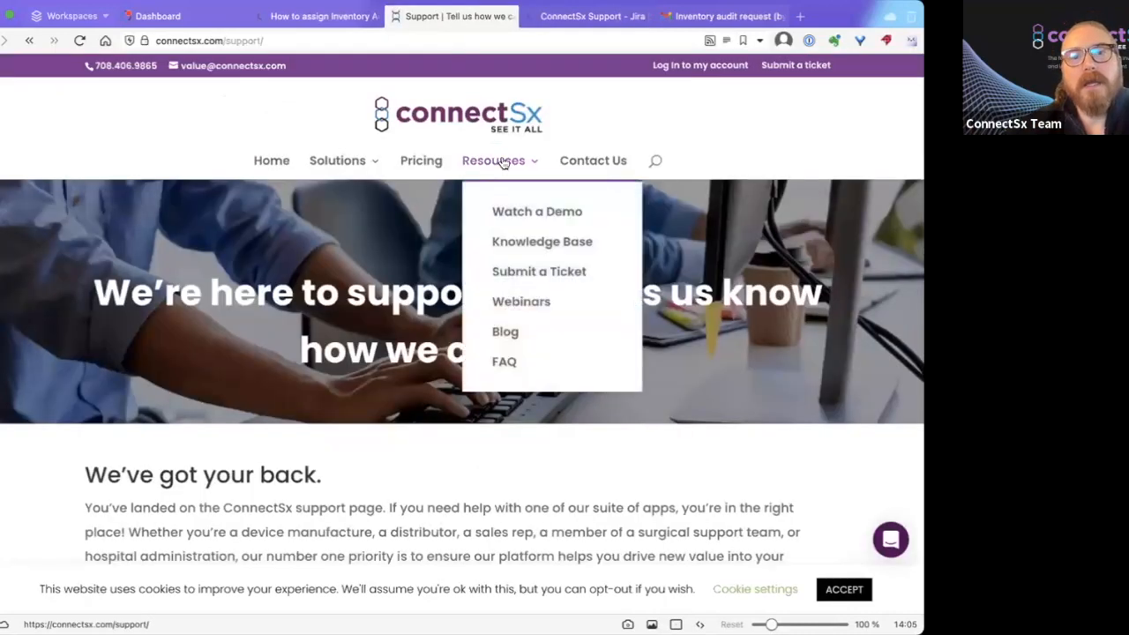
Browse the Webinars page and expand the January 2024 Office Hours details.
left_click(531, 305)
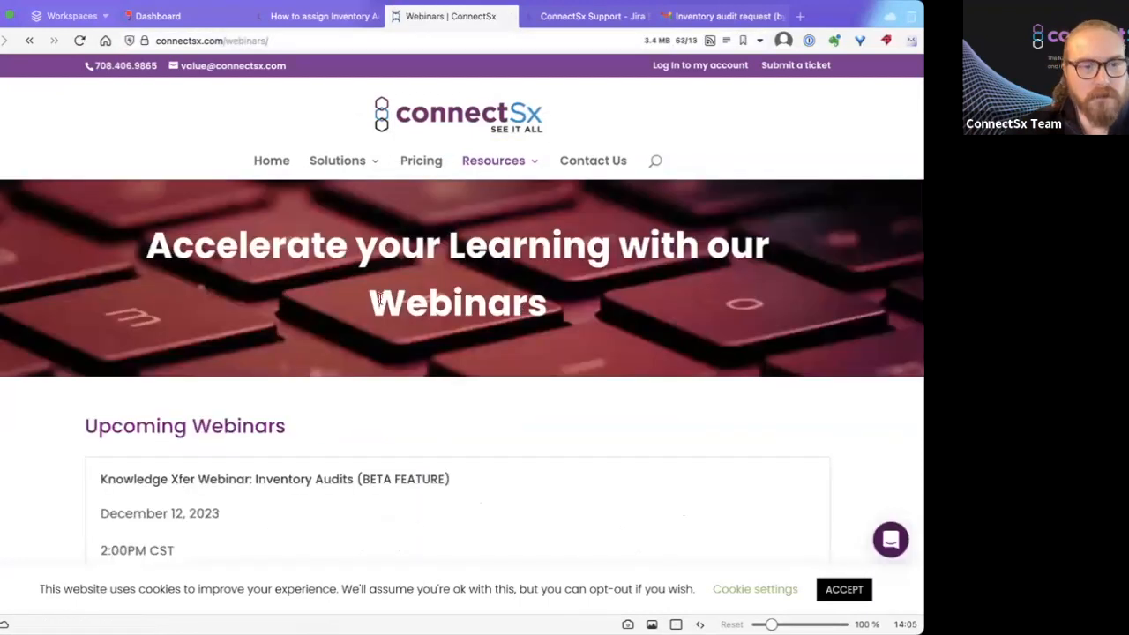
scroll(334, 310, "down", 4)
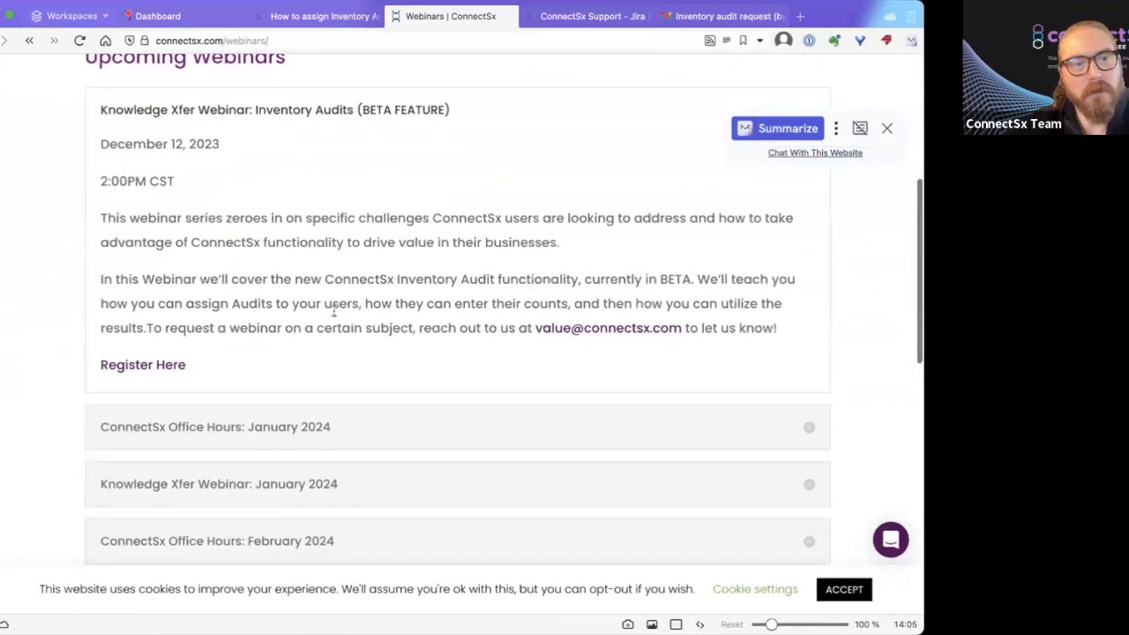
scroll(273, 265, "down", 1)
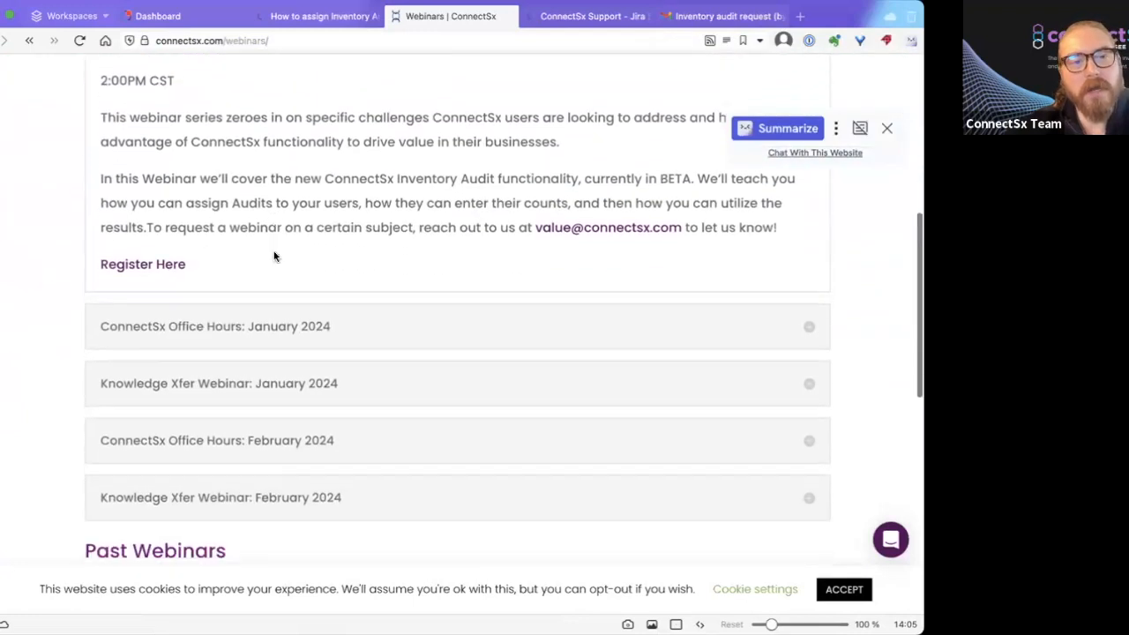
scroll(273, 255, "down", 2)
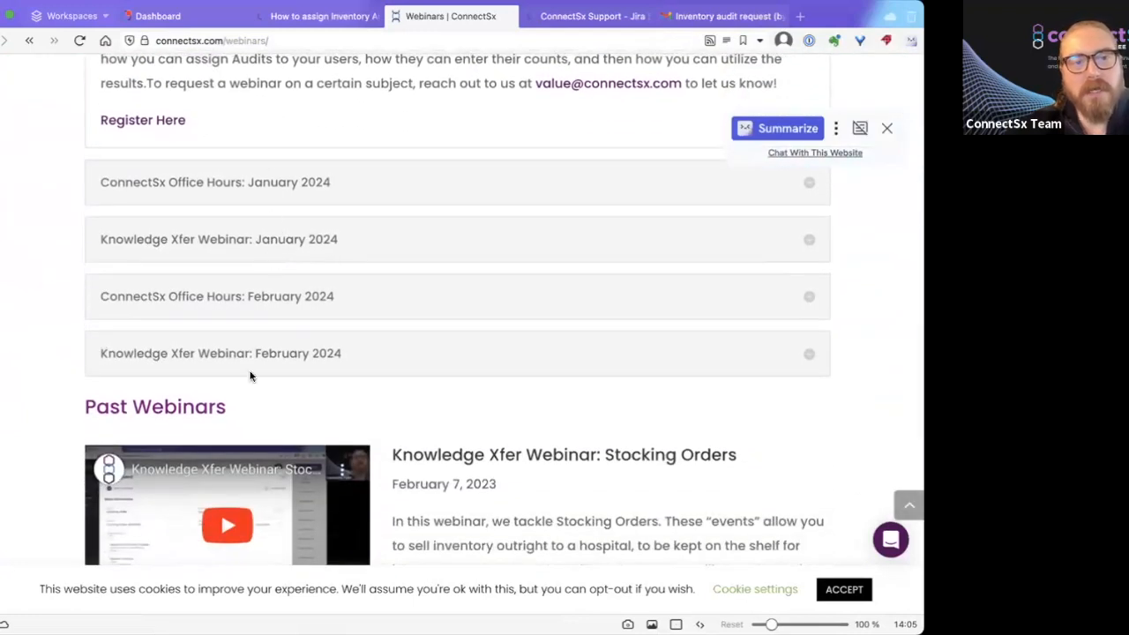
scroll(389, 354, "up", 1)
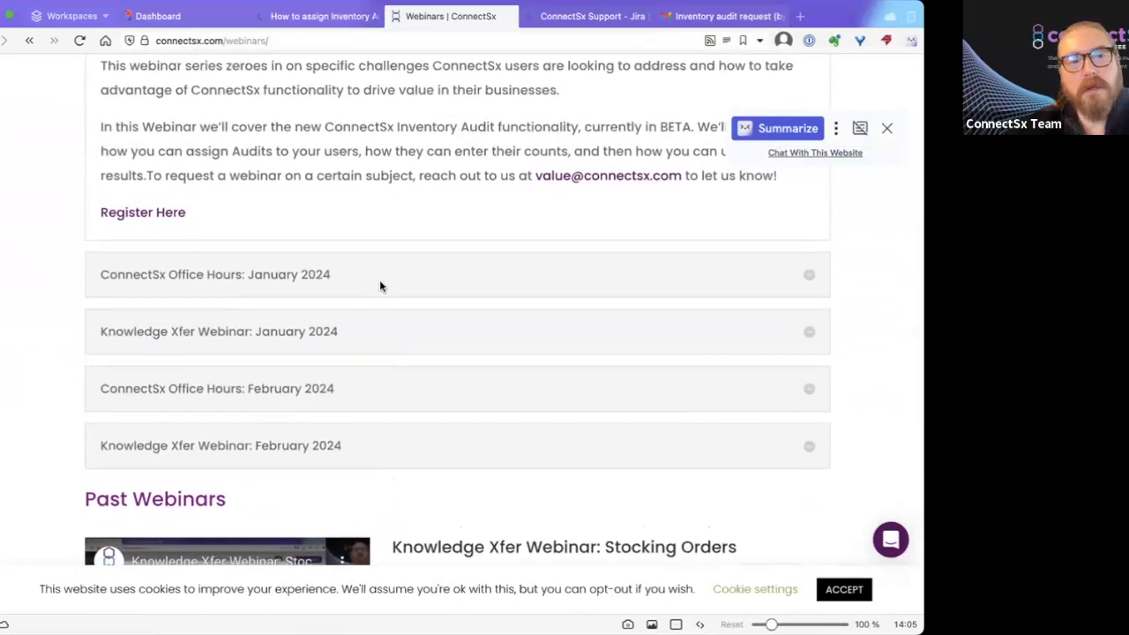
left_click(379, 280)
scroll(264, 300, "up", 3)
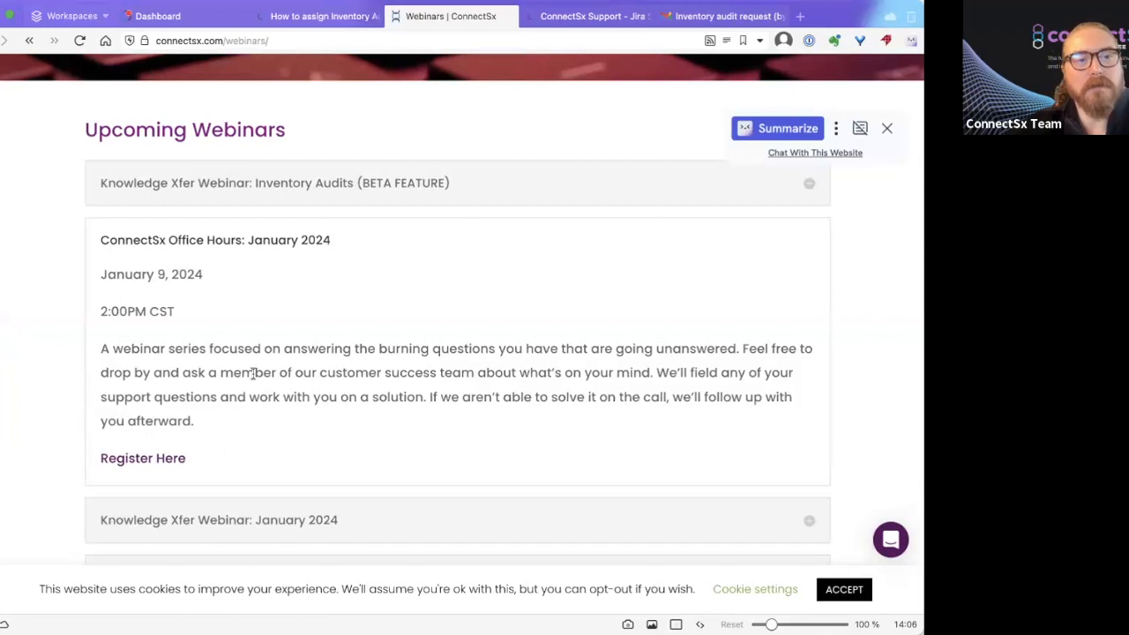
scroll(265, 353, "down", 4)
scroll(266, 353, "up", 2)
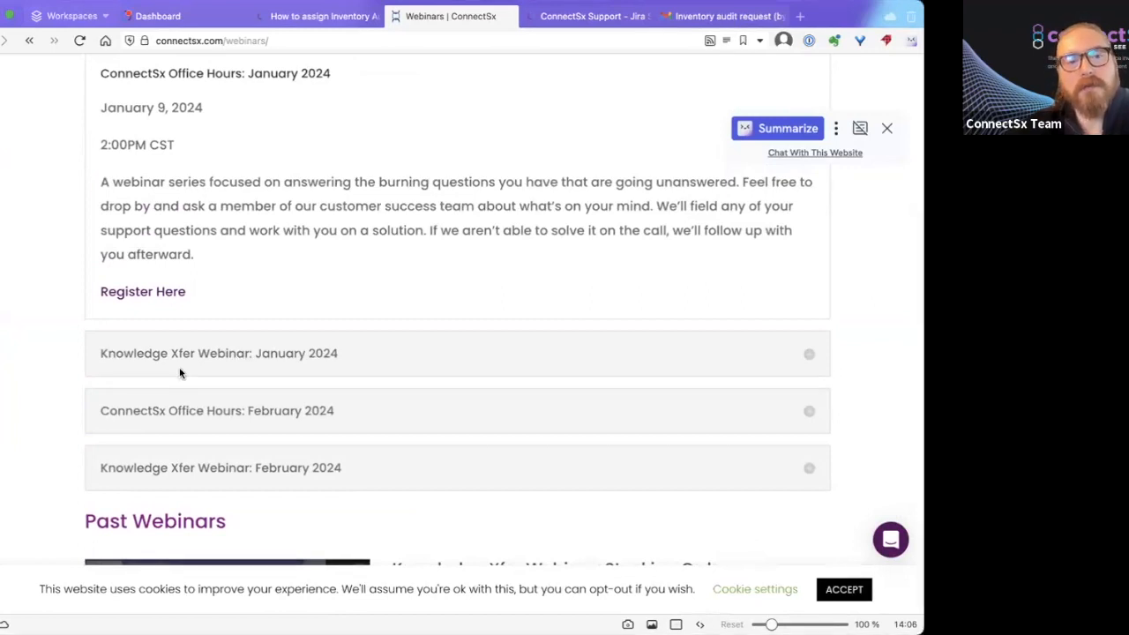
Read the Knowledge Xfer Webinar: January 2024 details, then return to the console dashboard.
left_click(281, 352)
scroll(300, 326, "up", 2)
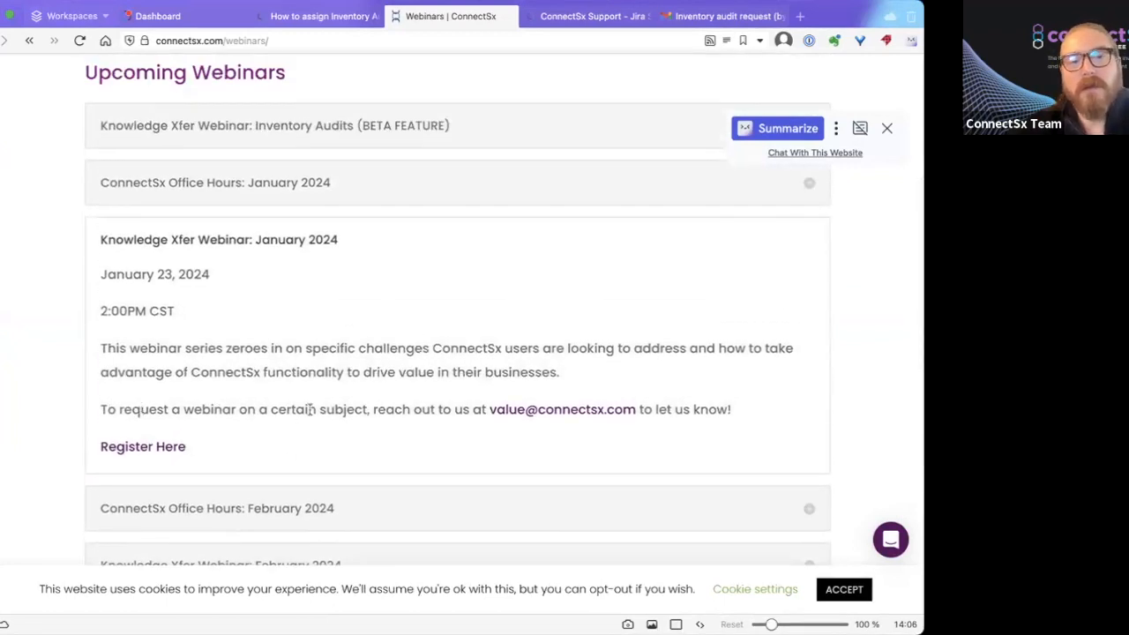
left_click_drag(270, 408, 365, 409)
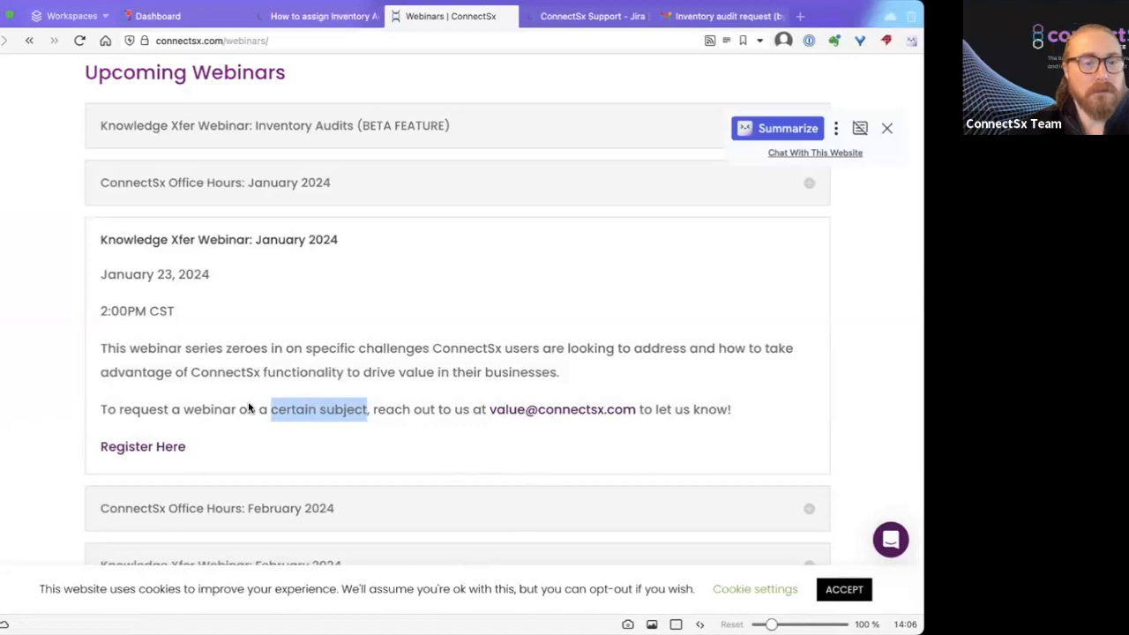
left_click(313, 386)
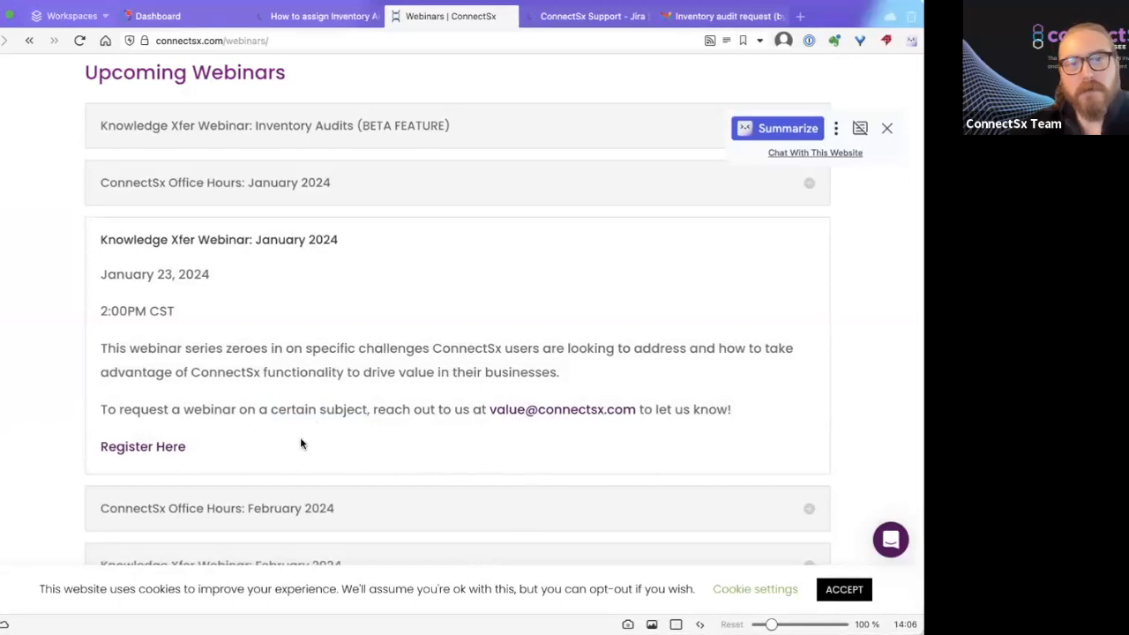
scroll(300, 443, "up", 5)
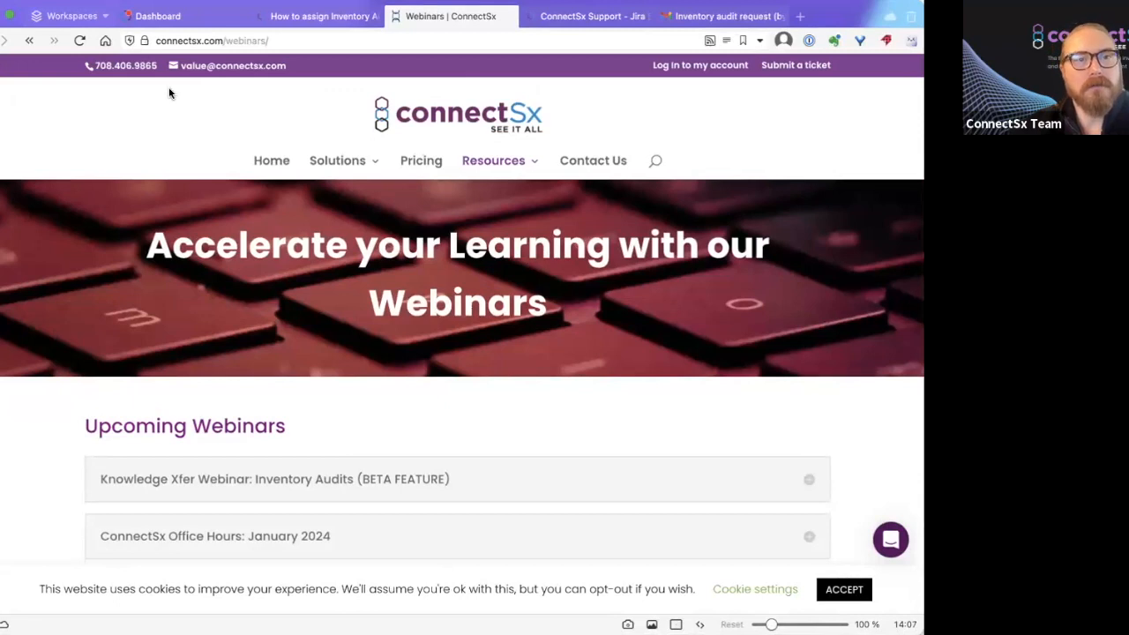
left_click(172, 17)
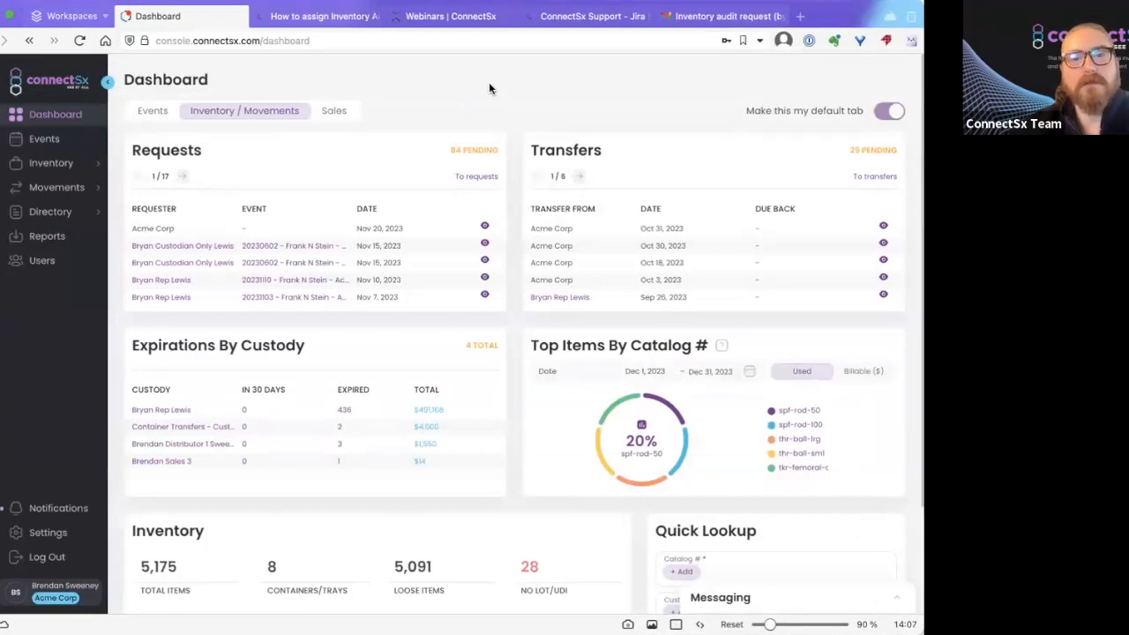
Expand Inventory in the sidebar and open the Audits list.
left_click(51, 163)
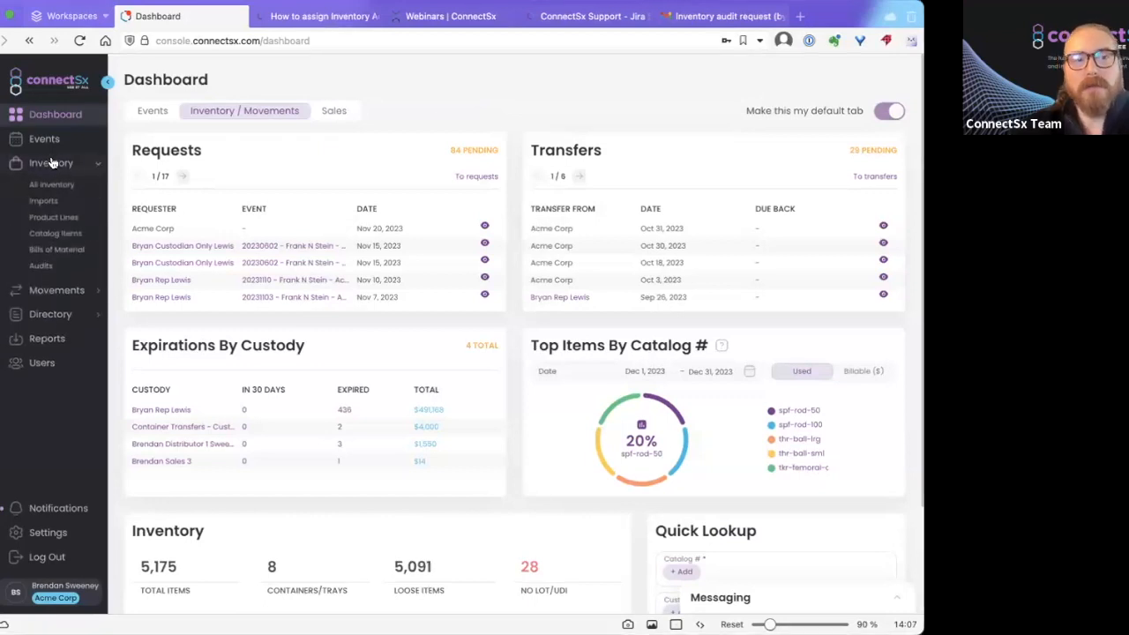
left_click(50, 267)
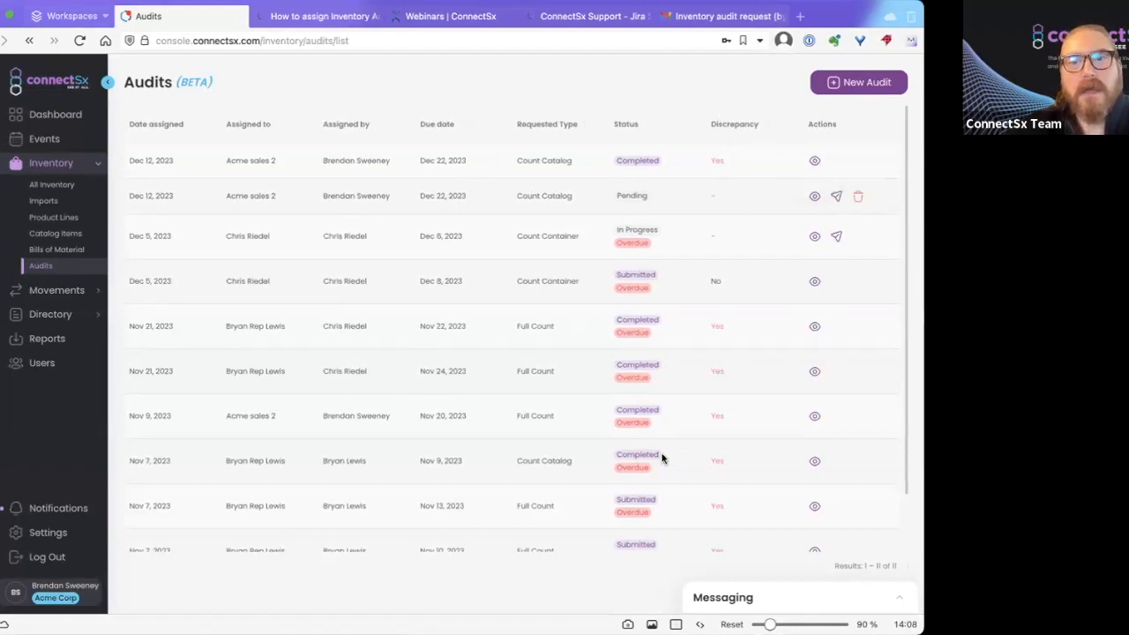
Start a new audit request assigned to Acme sales 2 for Acme Corp, counting by Catalog#.
left_click(833, 83)
left_click(369, 273)
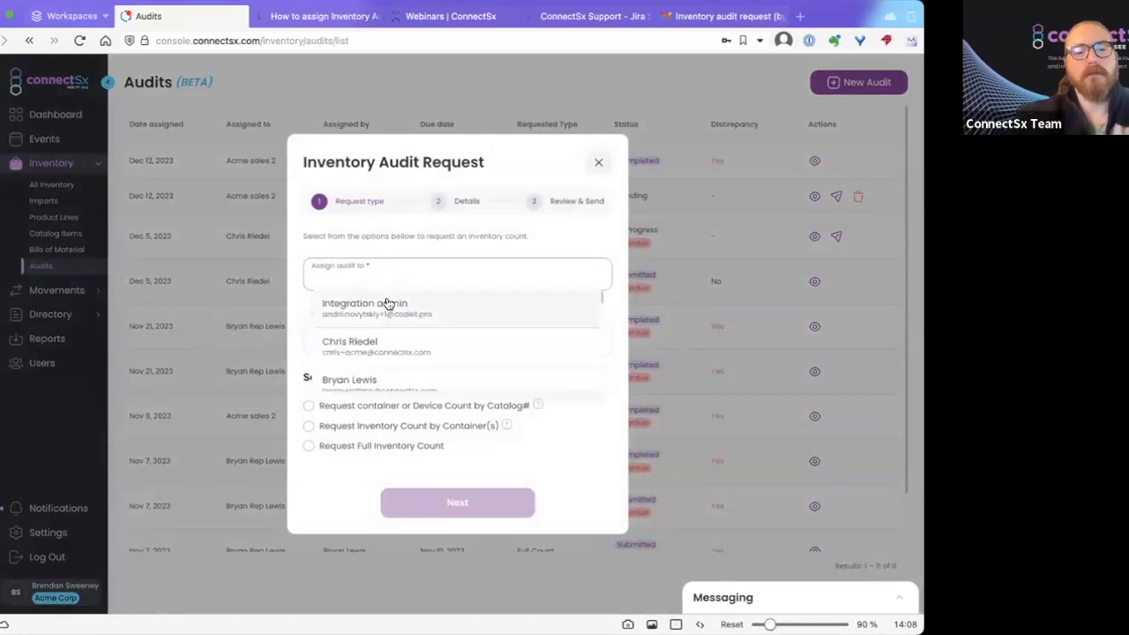
type("sales")
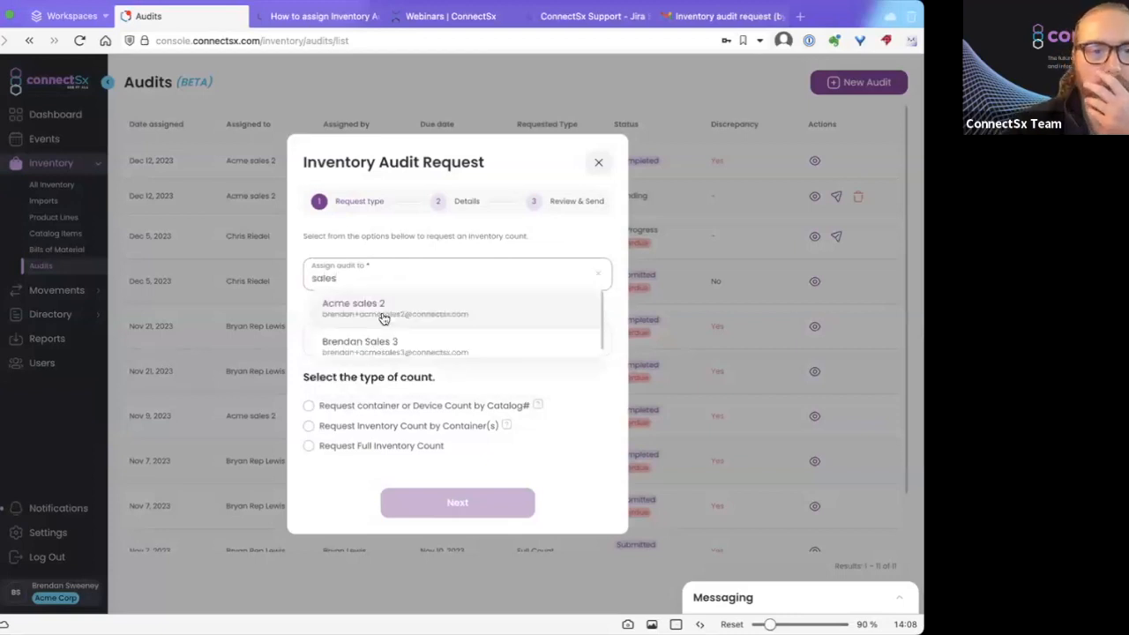
left_click(385, 318)
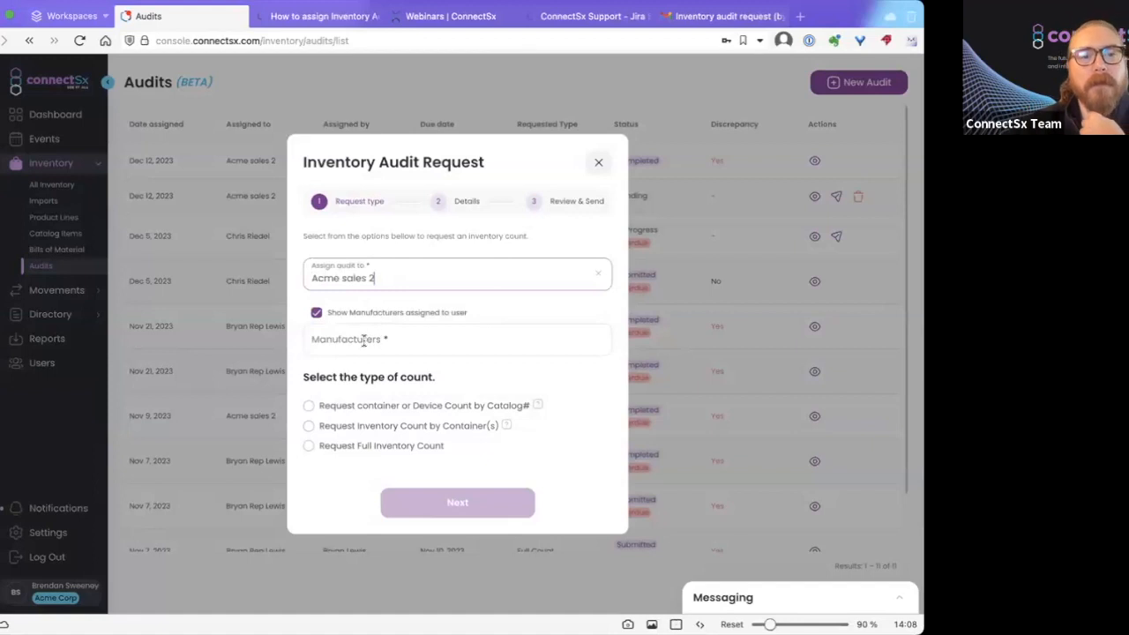
left_click(363, 340)
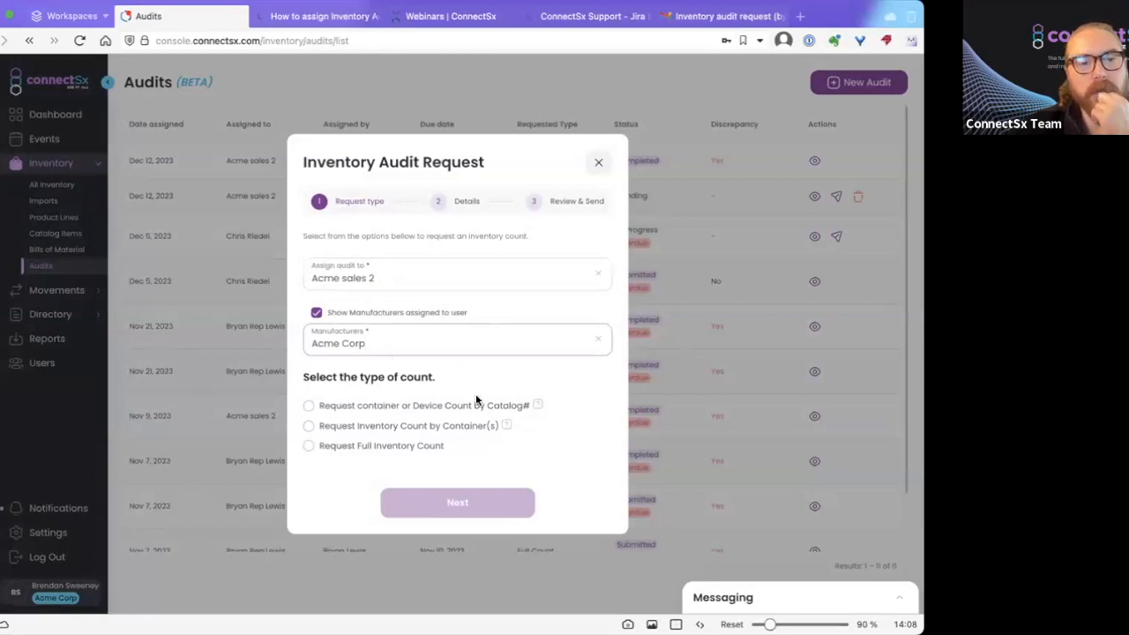
left_click(308, 406)
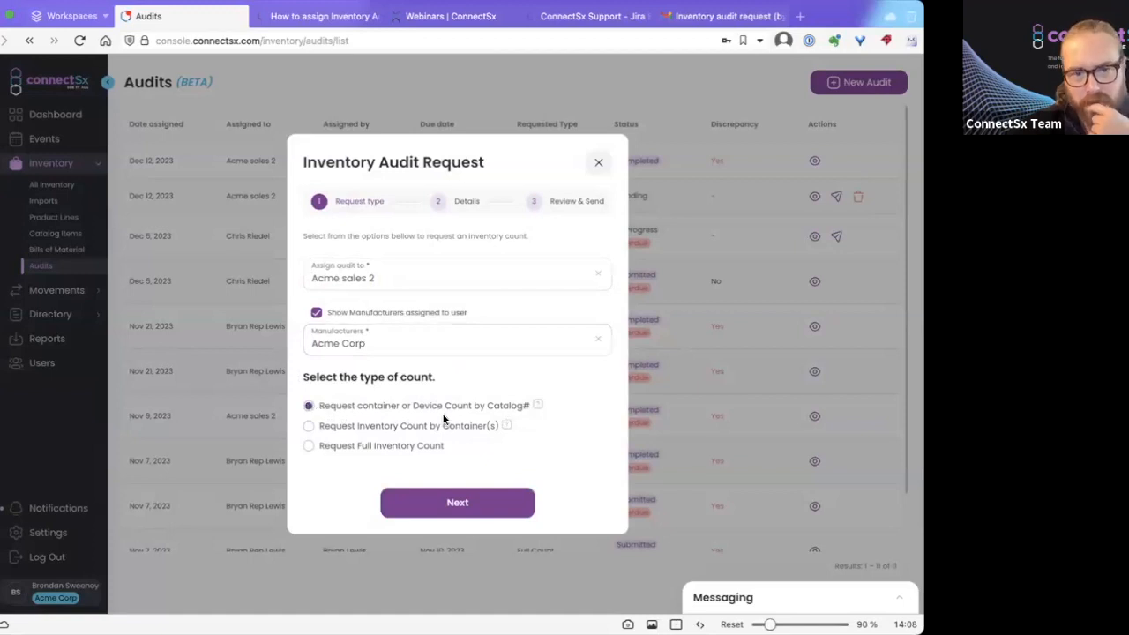
mouse_move(538, 408)
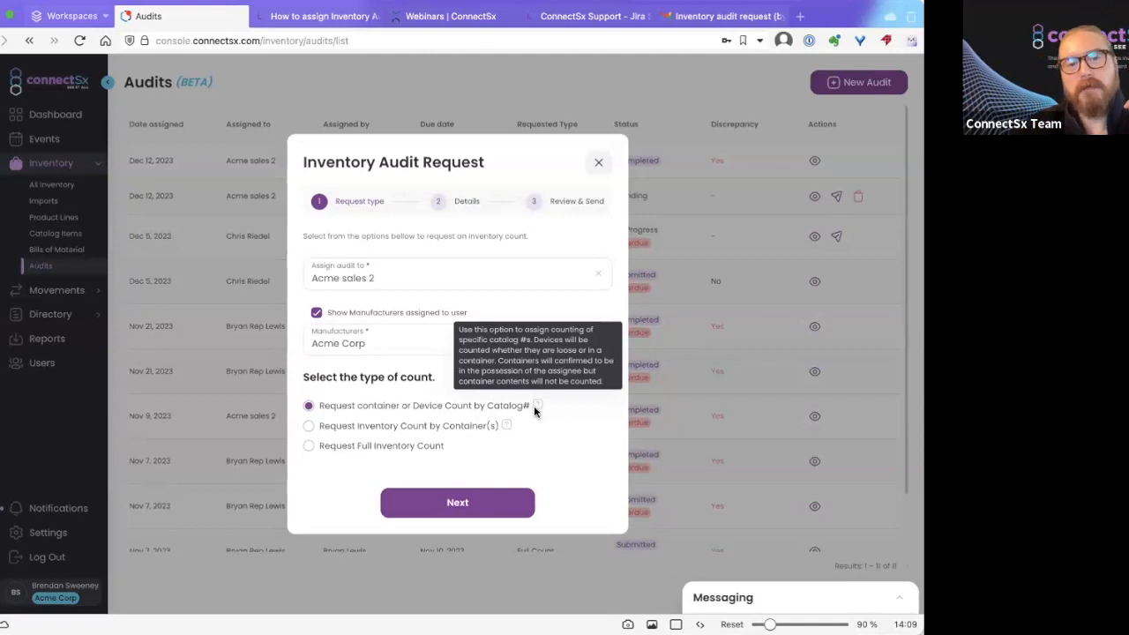
Try Container(s) and Full Inventory Count, keep the Catalog# count type, and advance to Details.
left_click(321, 427)
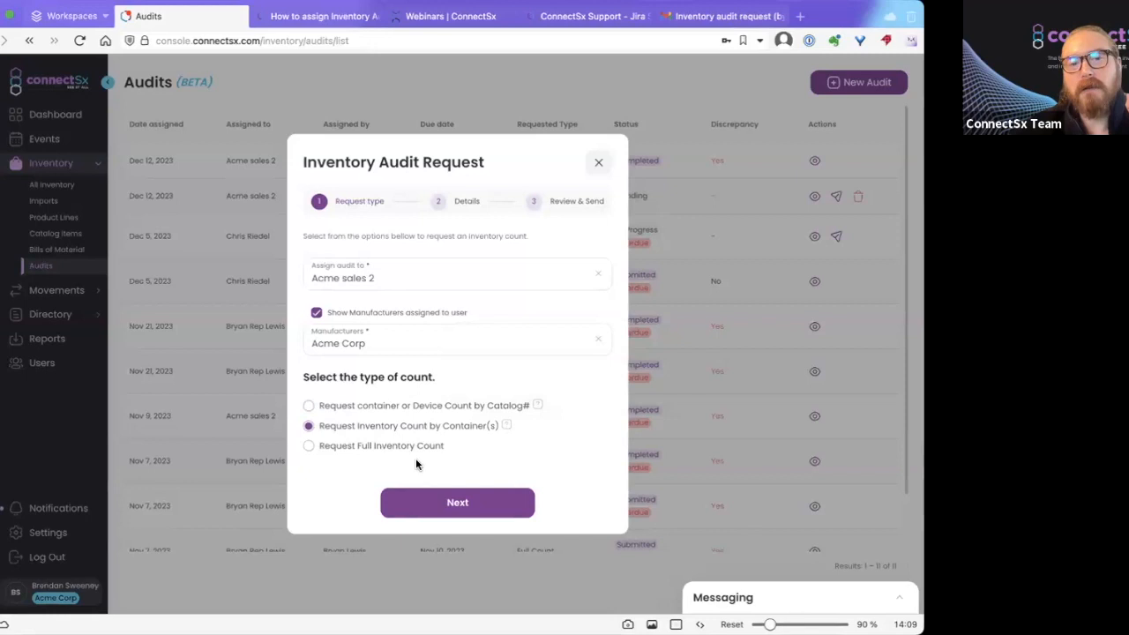
mouse_move(504, 424)
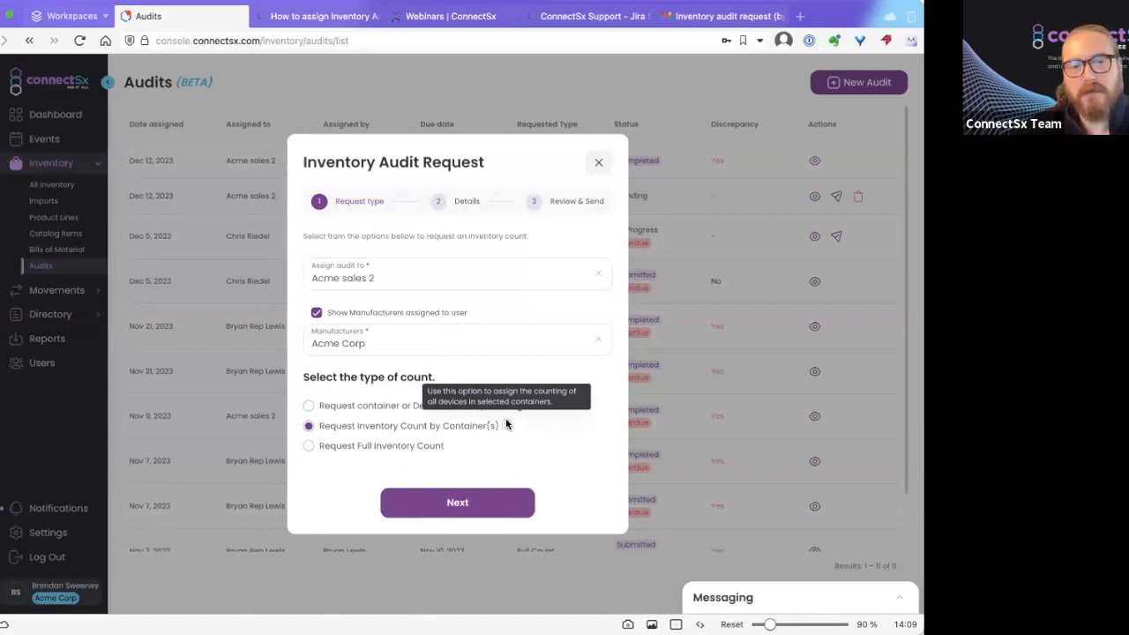
left_click(310, 450)
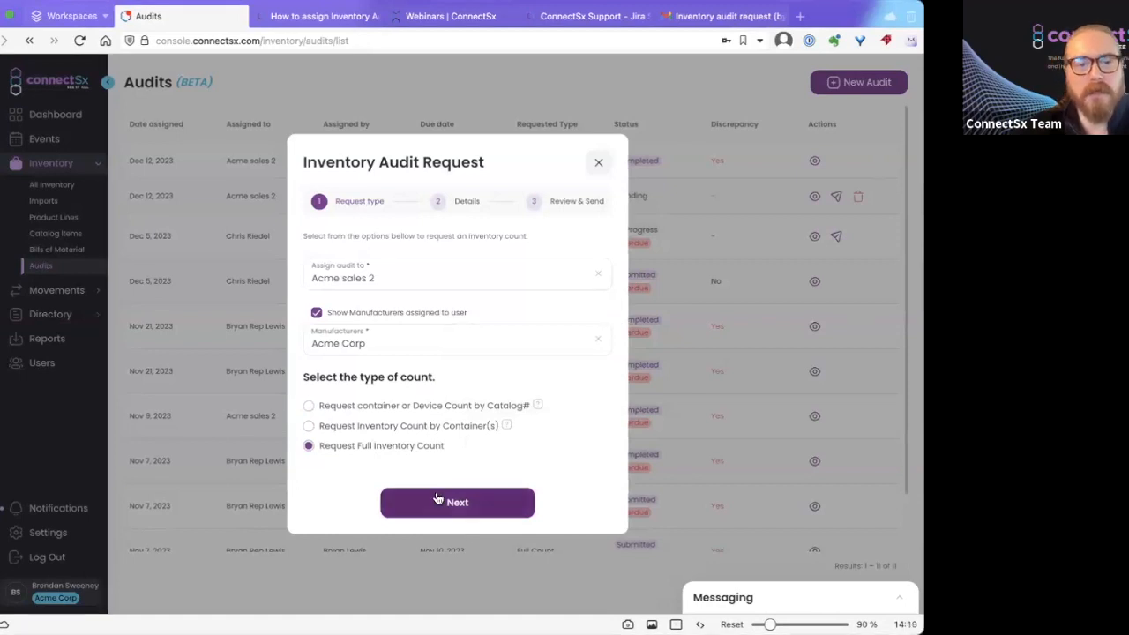
left_click(309, 408)
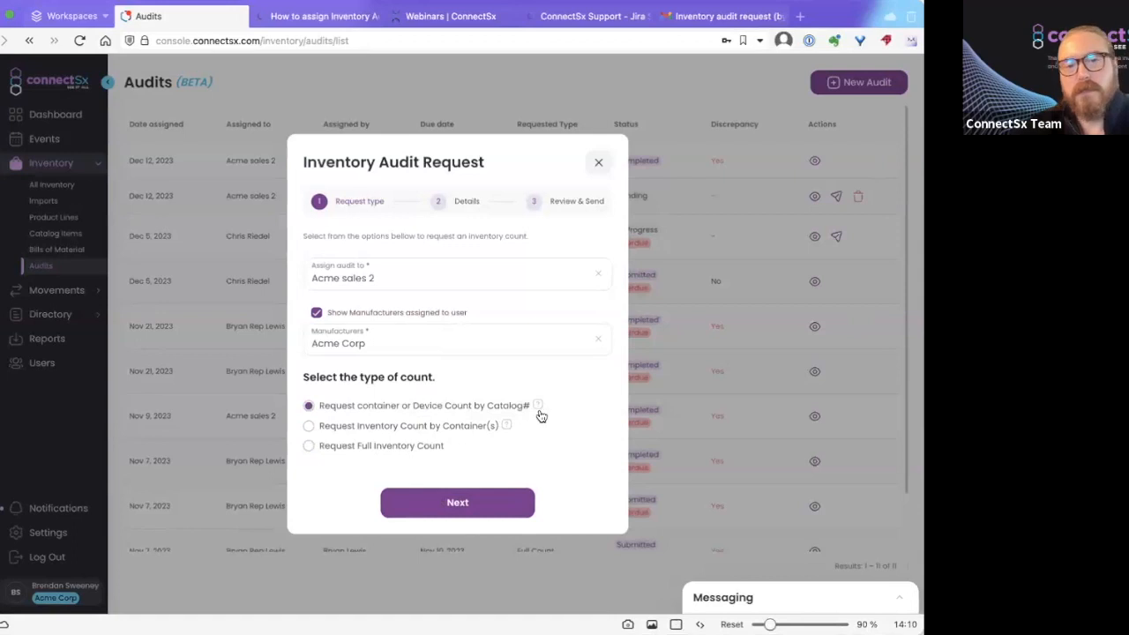
left_click(441, 505)
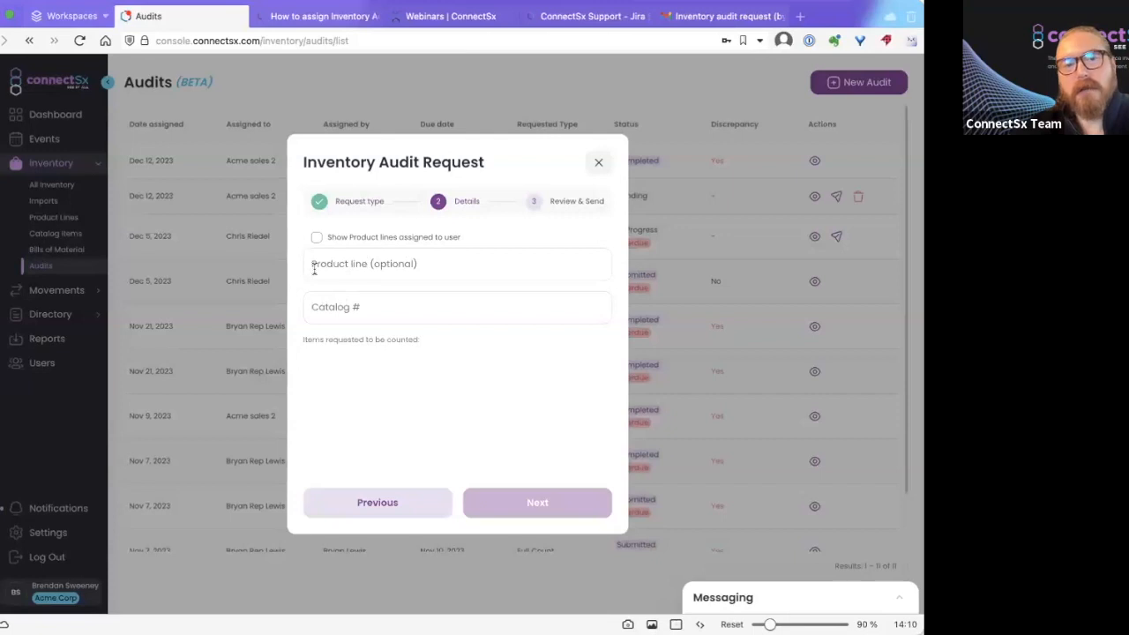
Add T-handle-screwdriver, tkr-tibial-comp-lrg, spf-rod-100 and spf-rod-50 to count, then go to Review & Send.
left_click(359, 307)
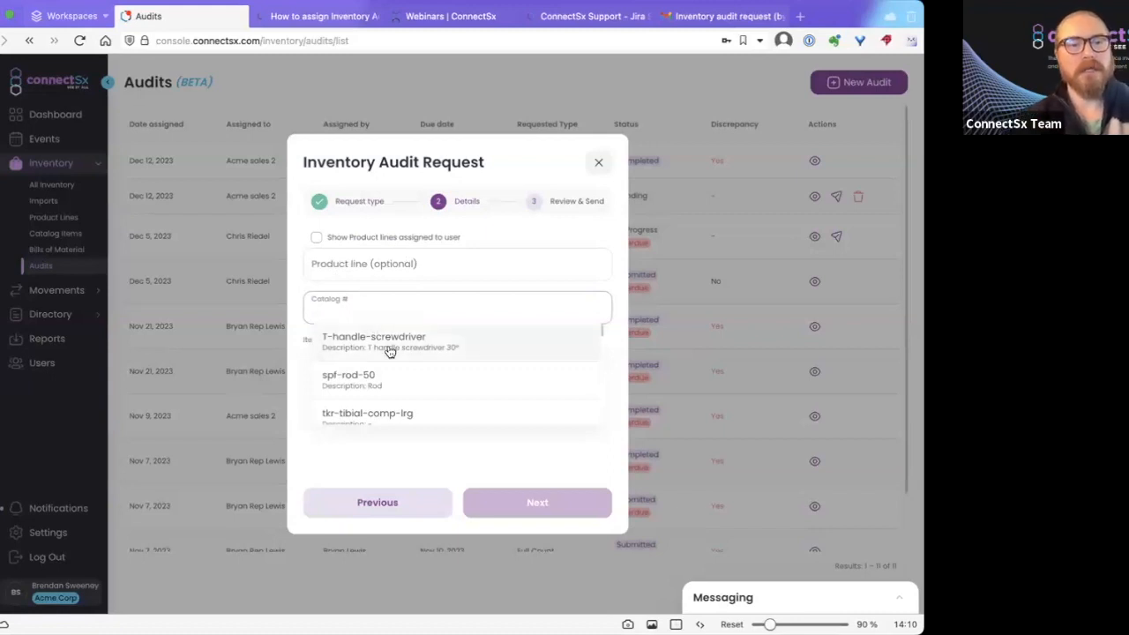
left_click(389, 344)
left_click(378, 307)
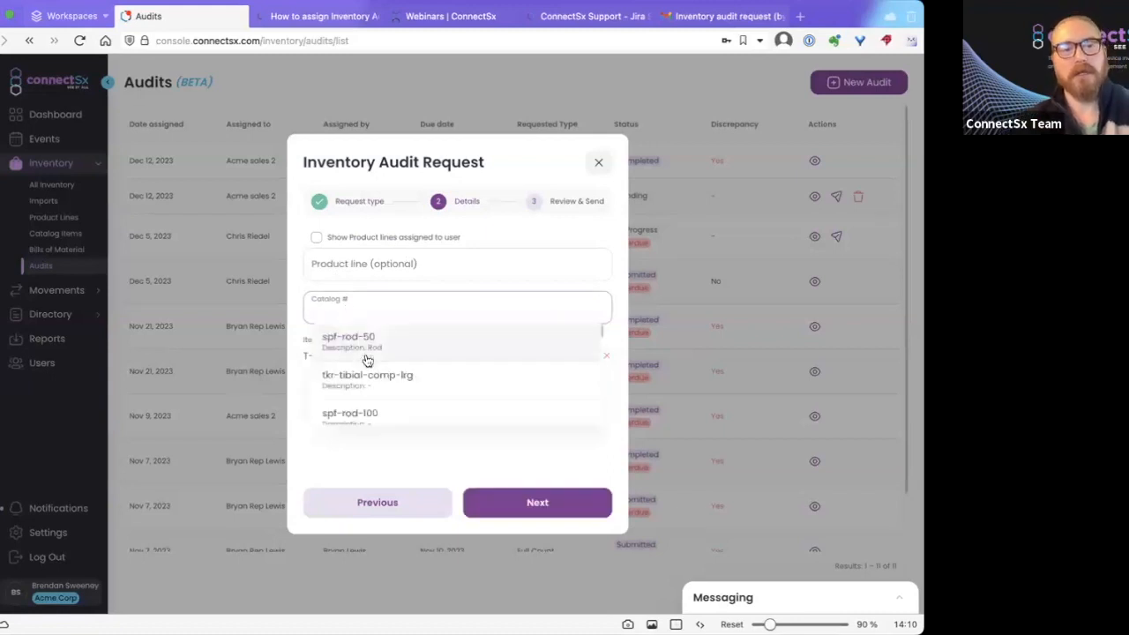
left_click(358, 388)
left_click(349, 313)
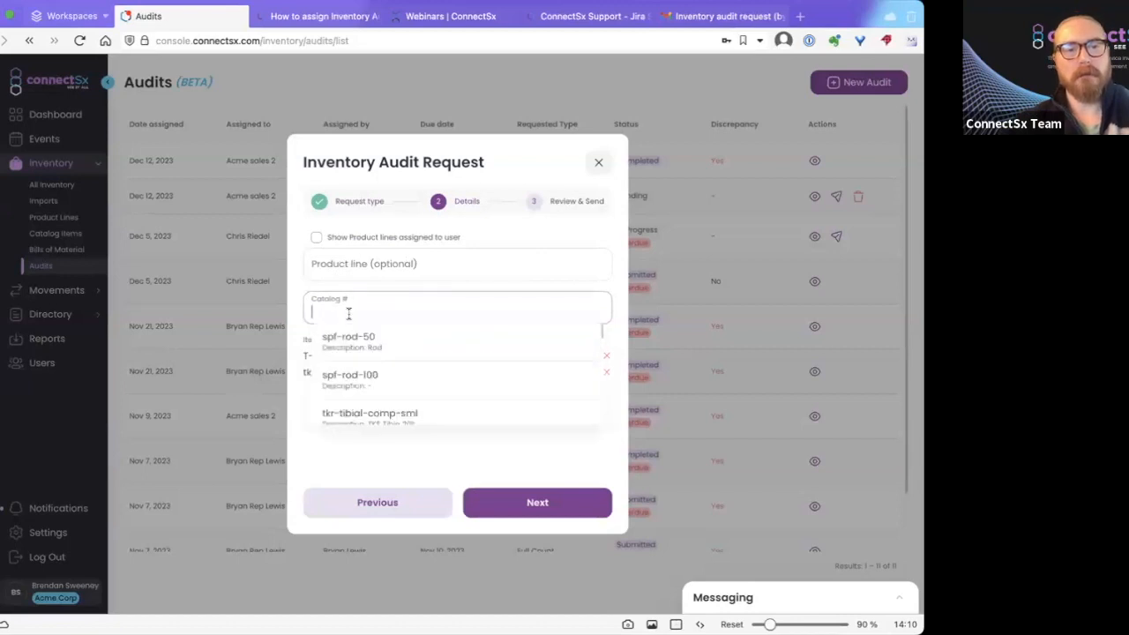
left_click(355, 384)
left_click(353, 309)
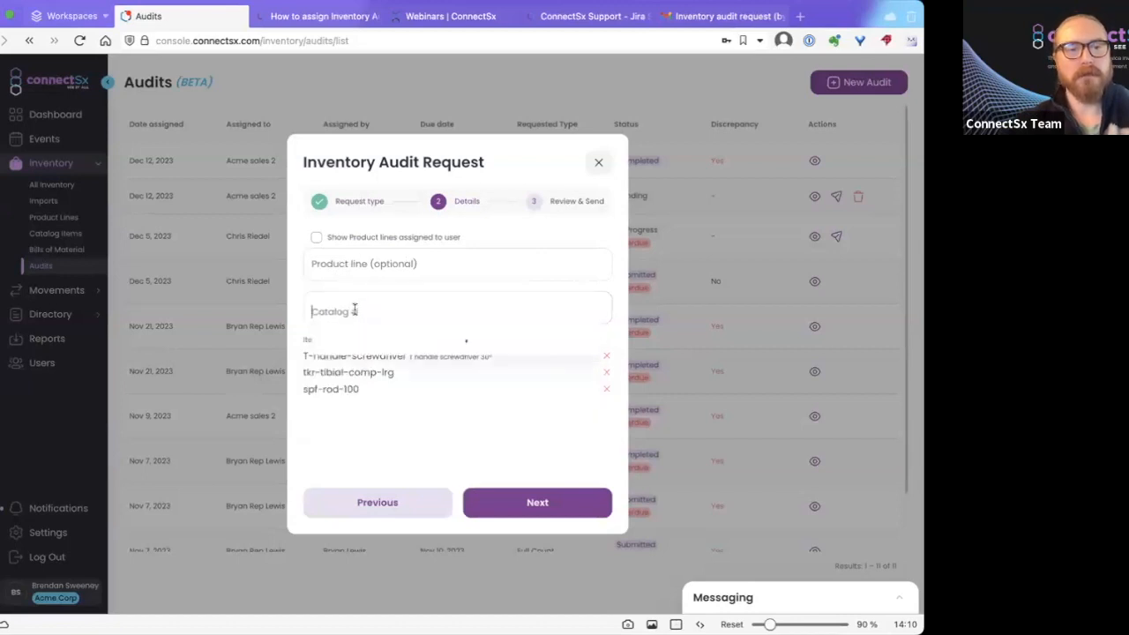
left_click(360, 332)
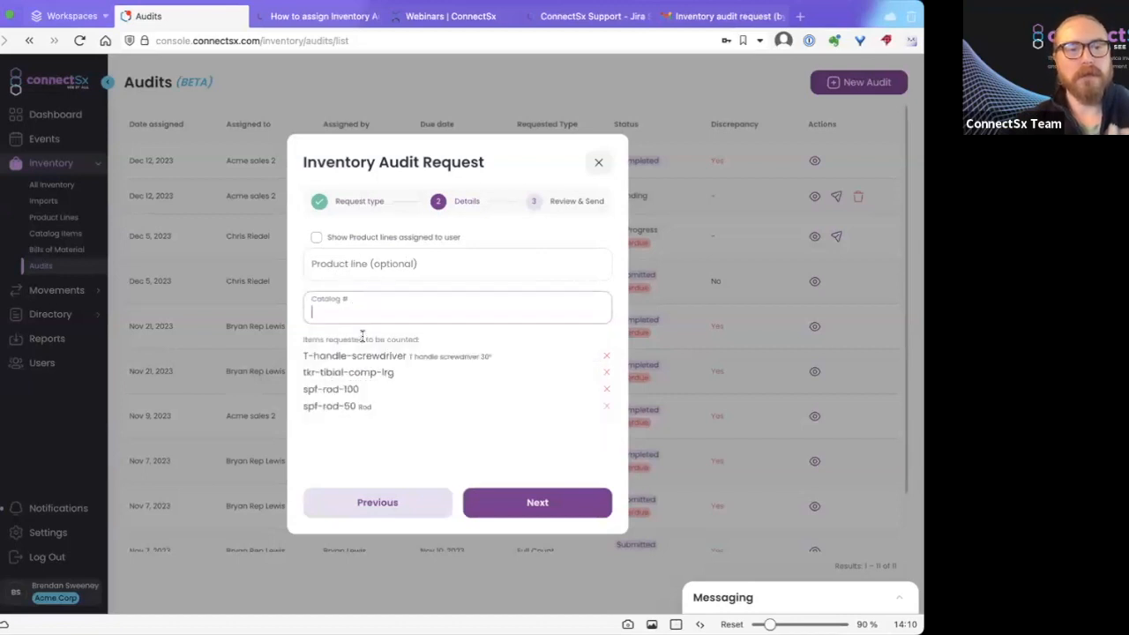
left_click(539, 503)
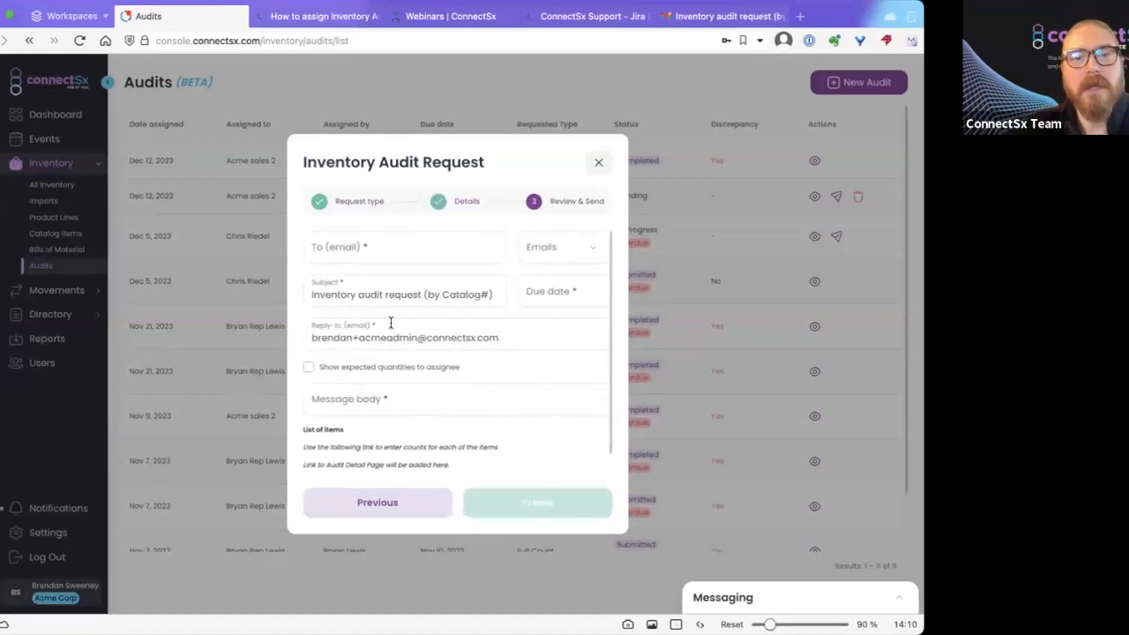
Address the request to the assignee's email and set the due date to Dec 22, 2023.
left_click(561, 255)
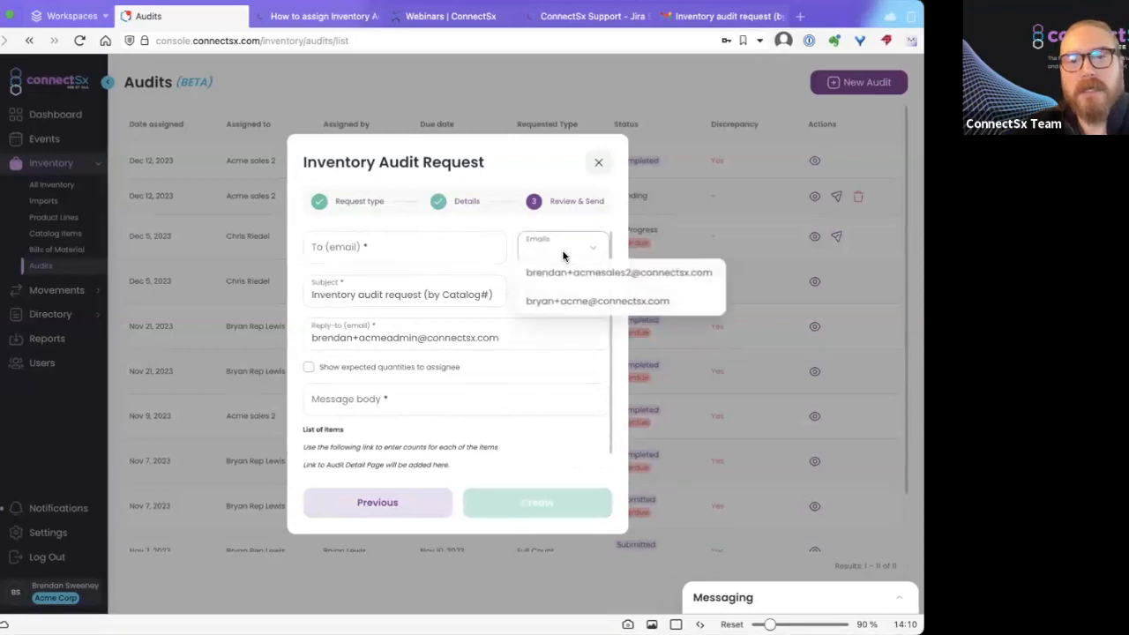
left_click(574, 274)
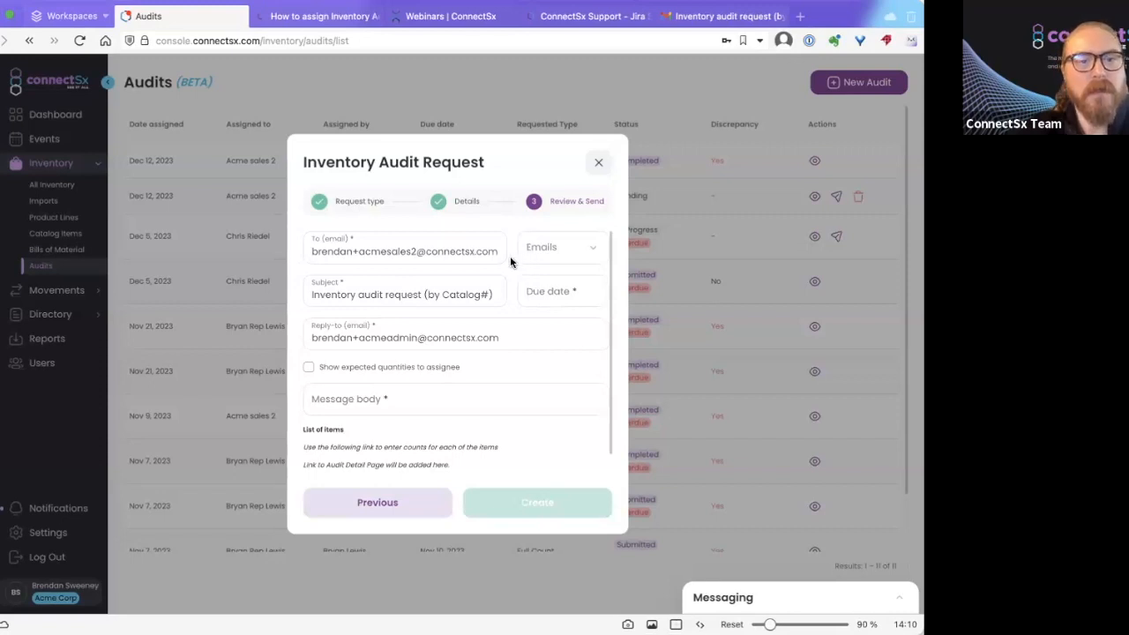
left_click(428, 295)
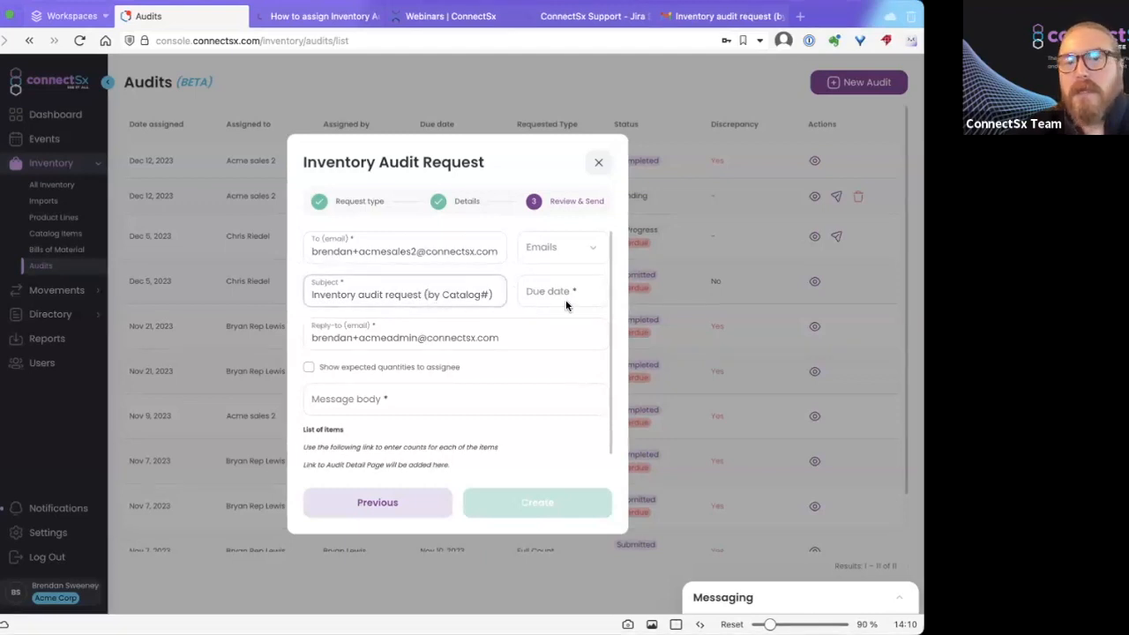
left_click(541, 294)
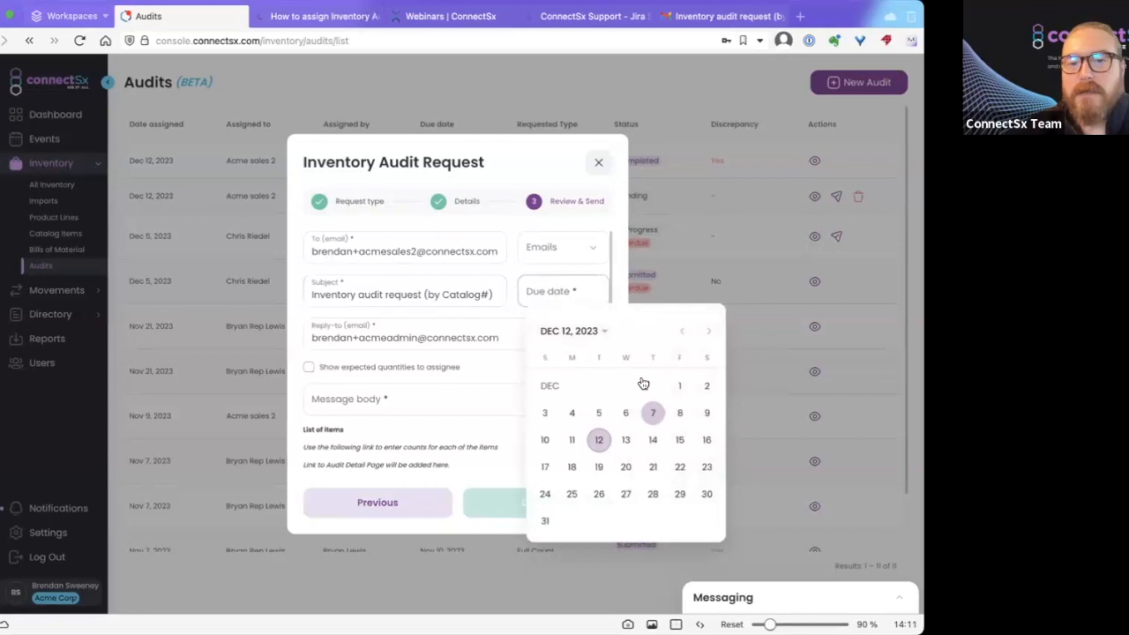
left_click(679, 467)
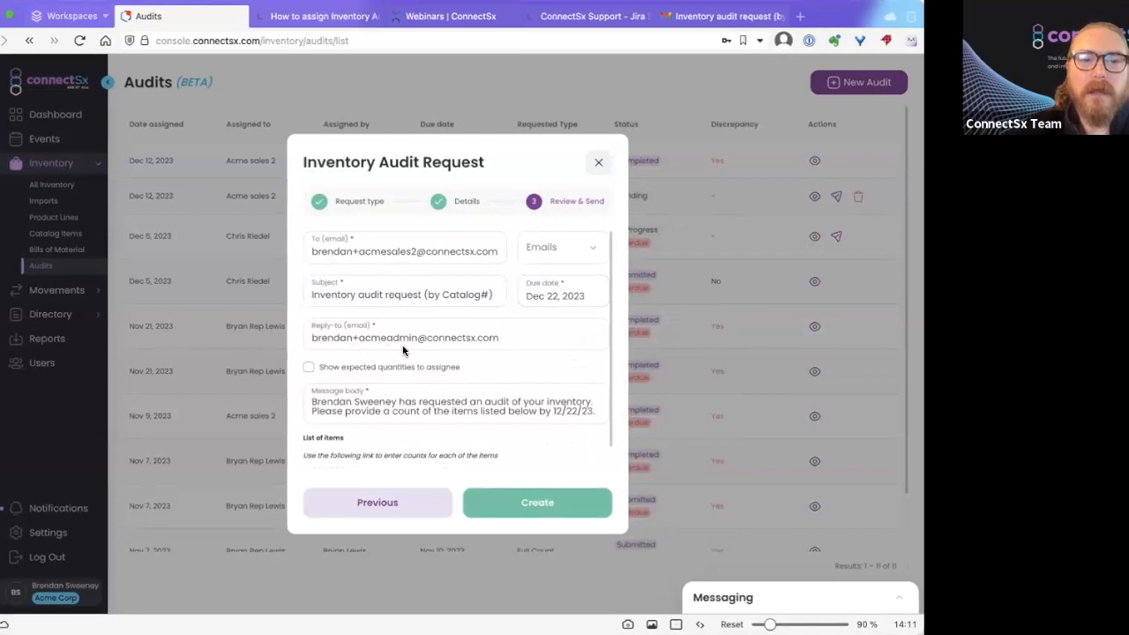
left_click(473, 339)
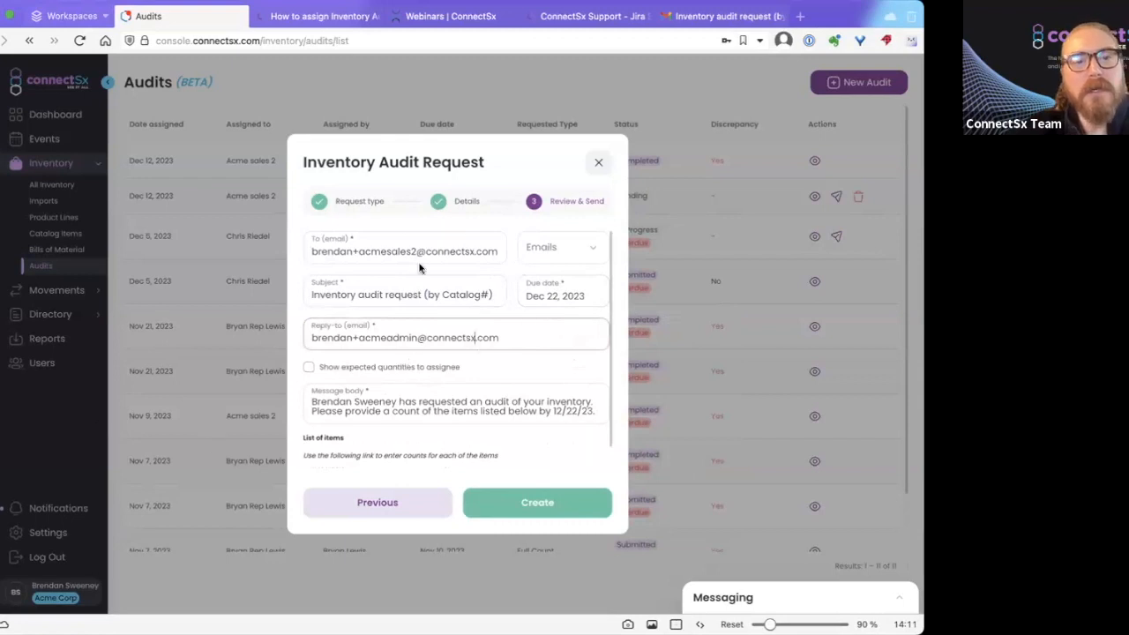
scroll(420, 268, "down", 1)
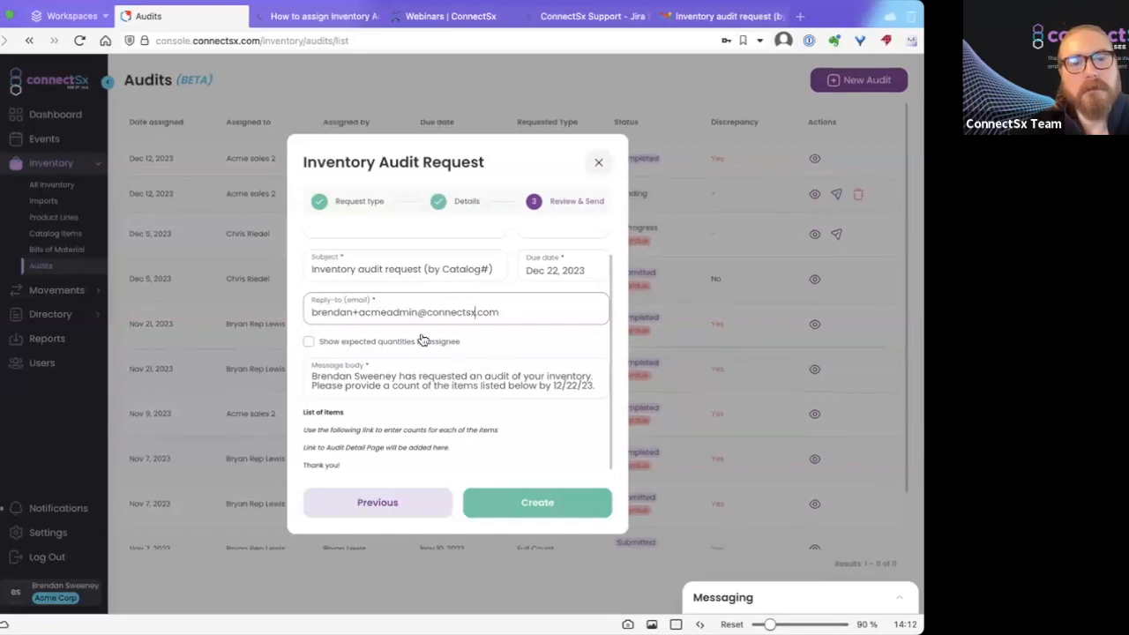
left_click(465, 385)
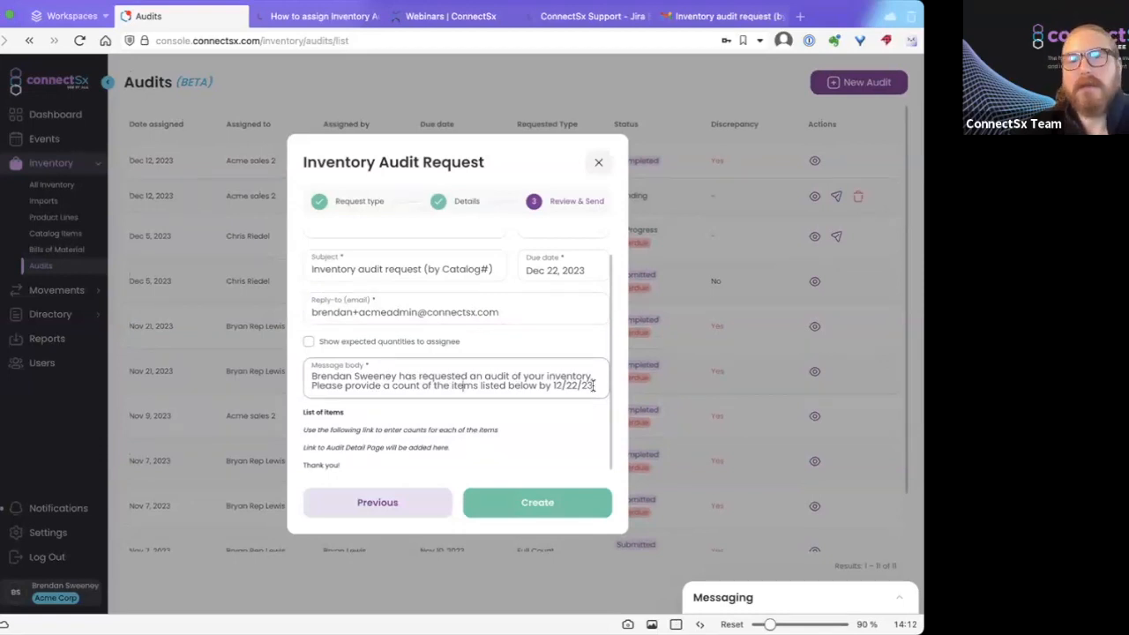
Create the audit request and view its Inventory Audit Request email in Gmail.
left_click(561, 507)
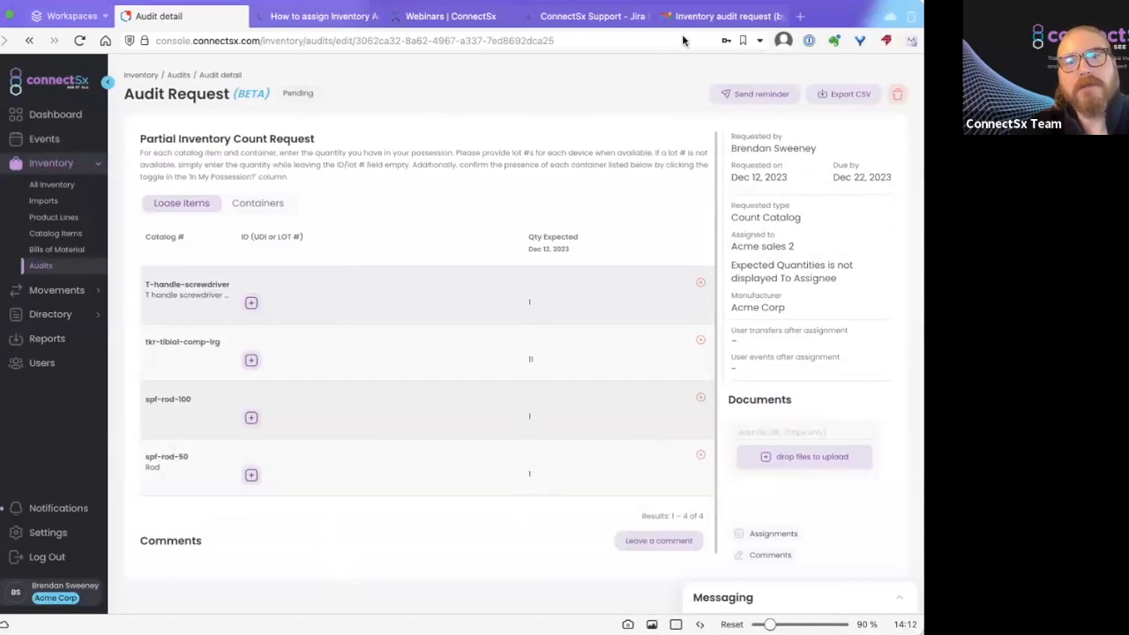
left_click(725, 12)
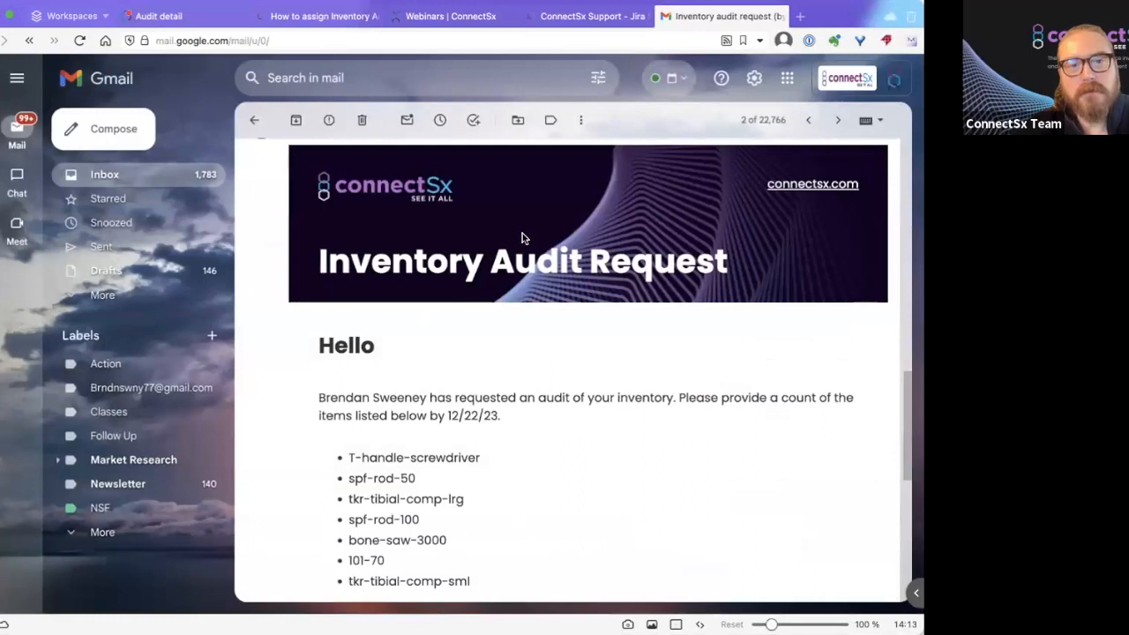
Review the audit email's seven items and its link, then return to the audit detail page.
scroll(522, 237, "down", 3)
scroll(522, 237, "down", 1)
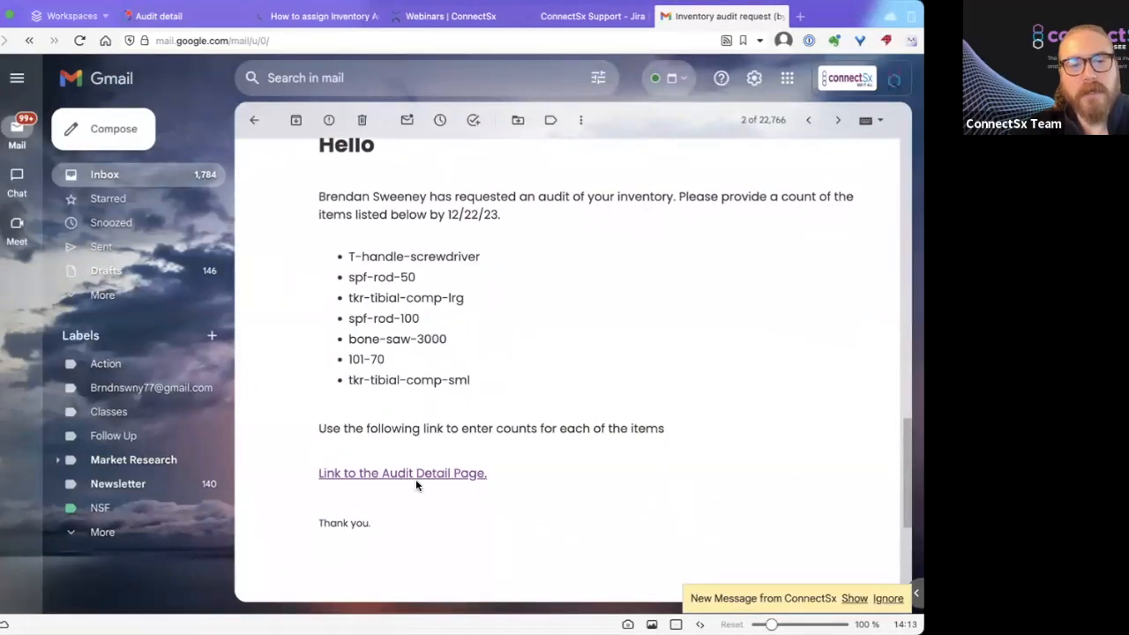
left_click(178, 16)
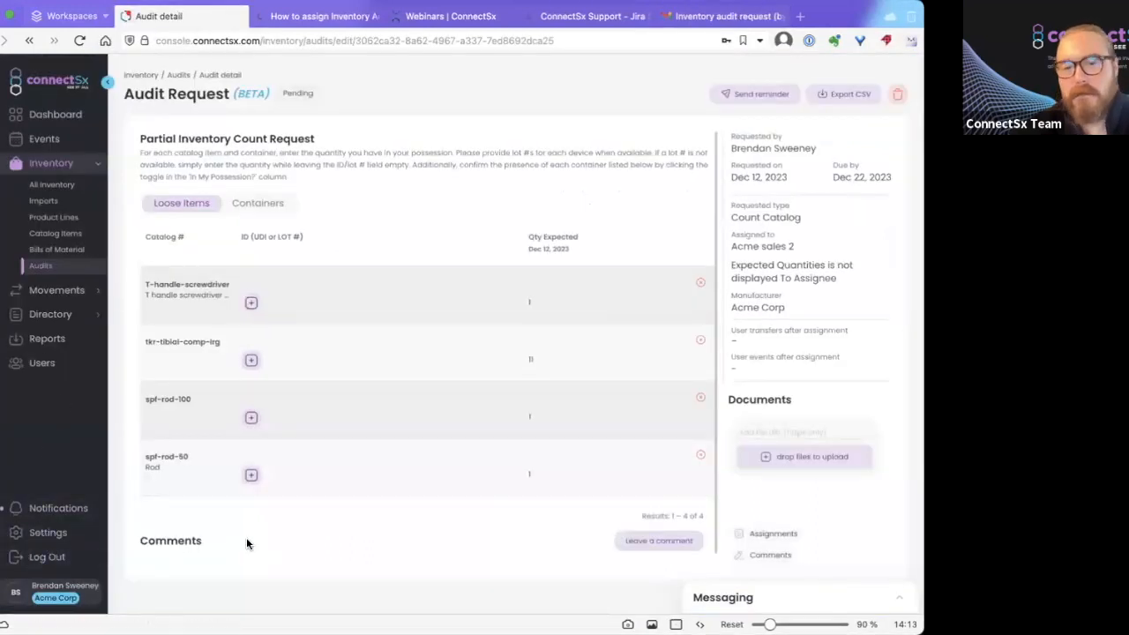
Save a comment @-mentioning the sales rep: 'Need this inventory audit completed ASAP'.
left_click(670, 541)
left_click(363, 482)
type("@")
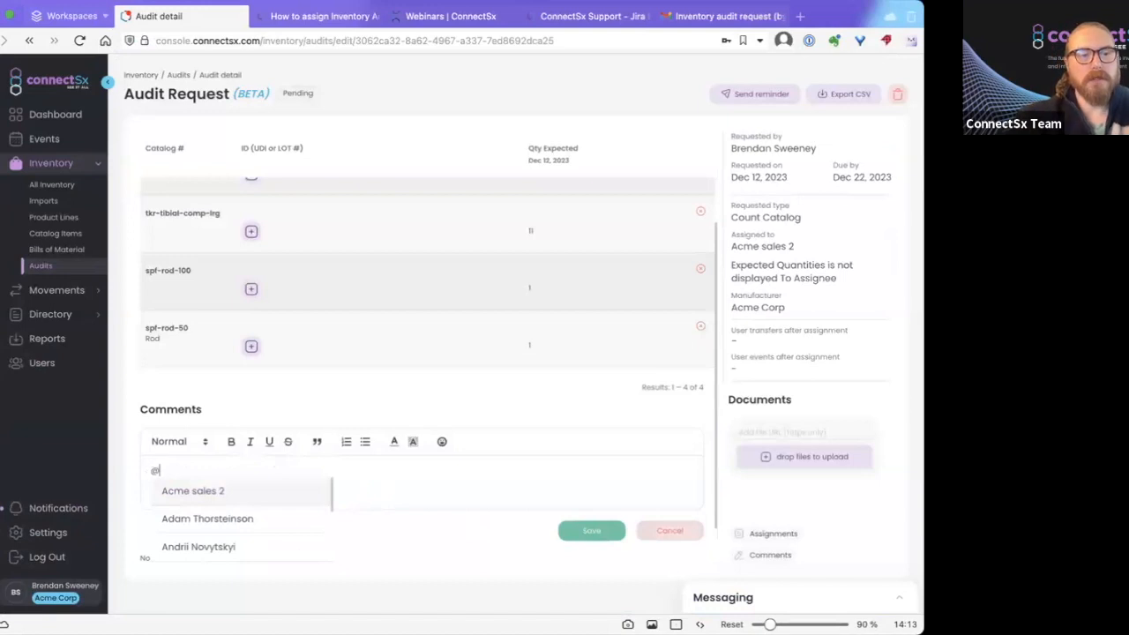
left_click(240, 490)
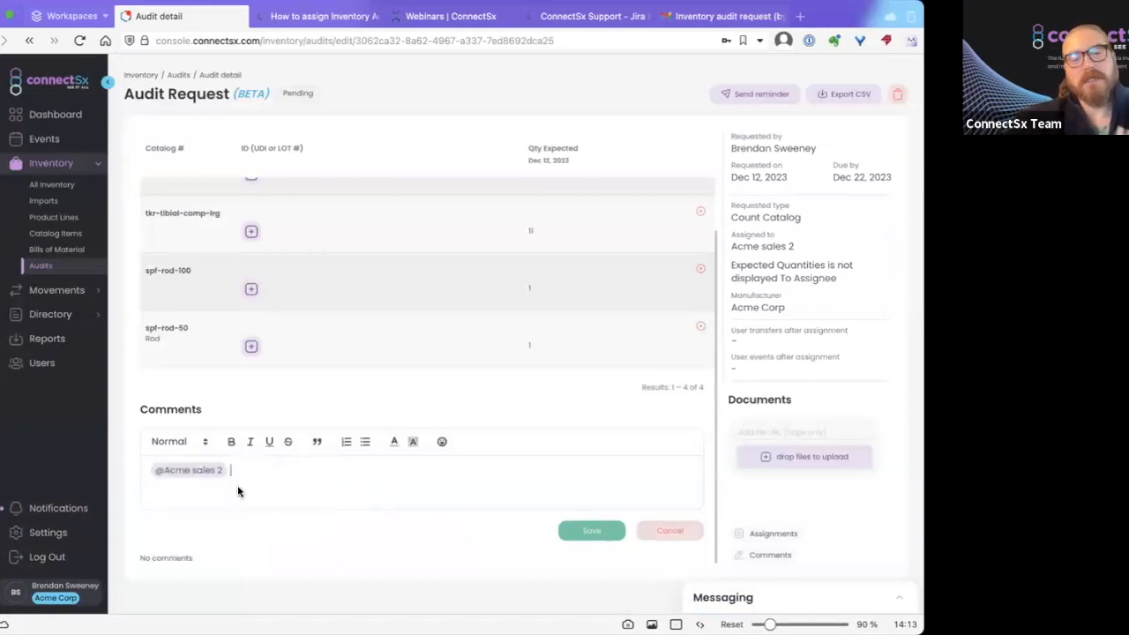
type("Need this")
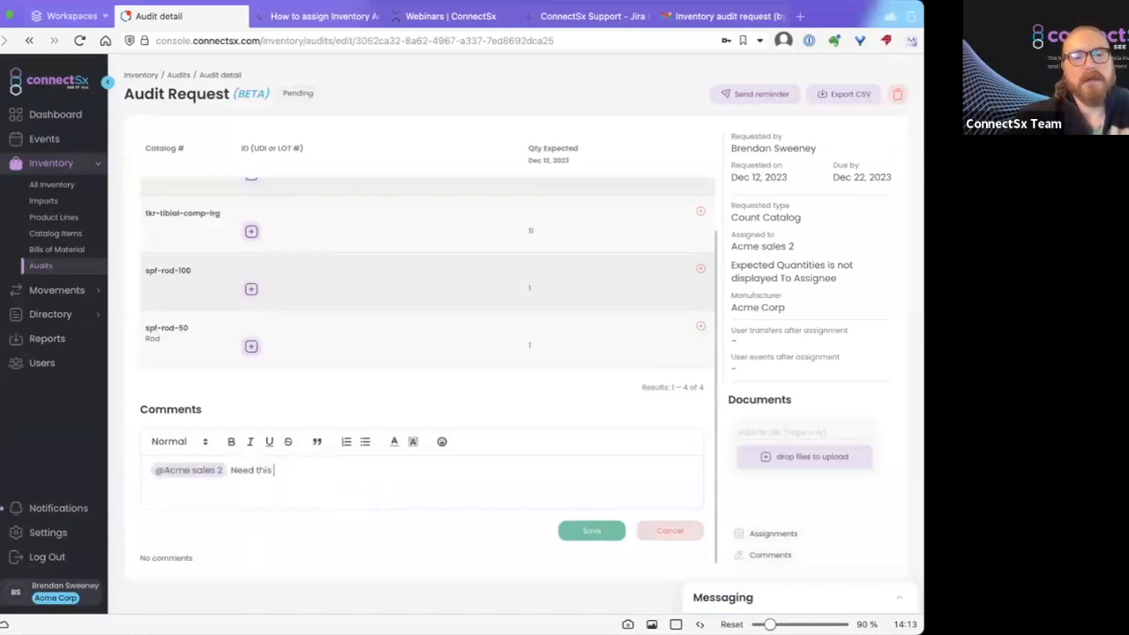
type(" inventory audit comp")
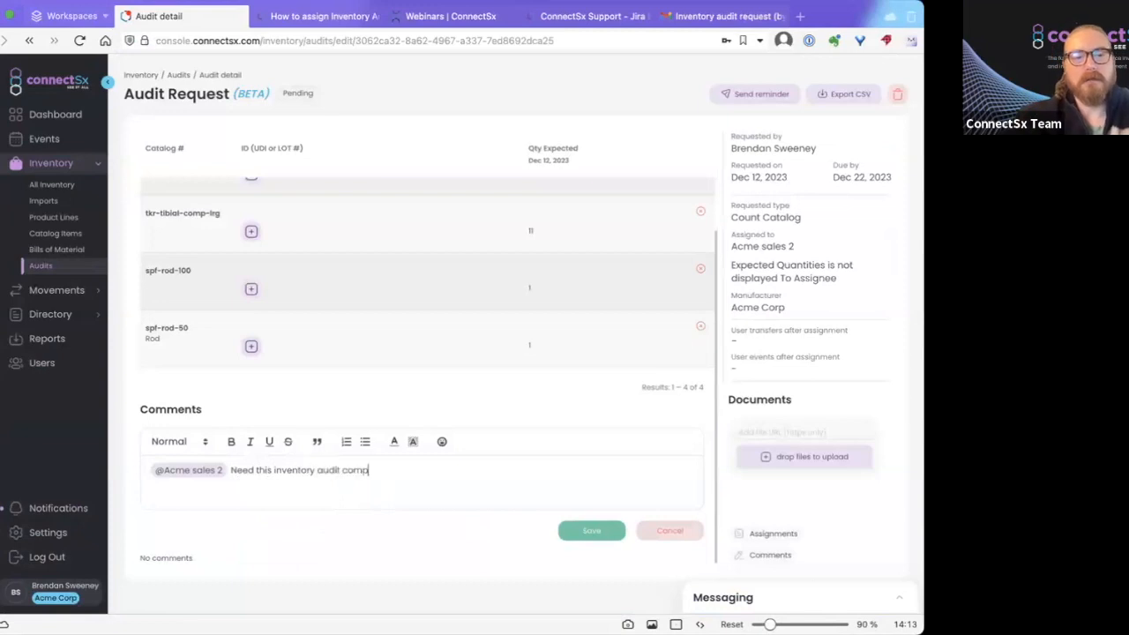
type("leted ASAP")
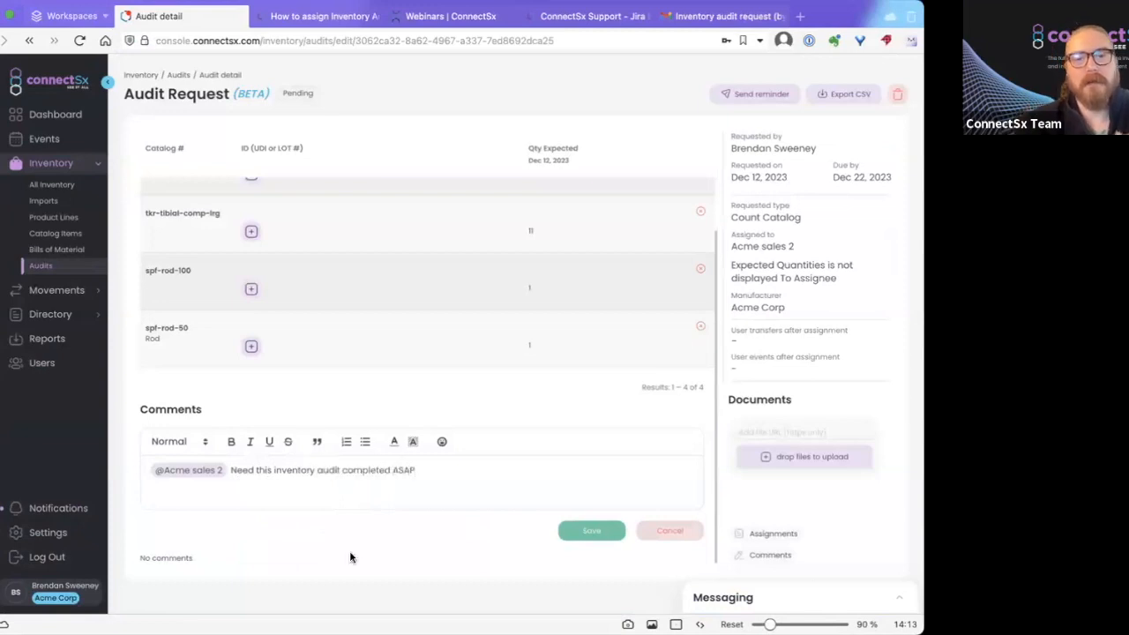
left_click(607, 535)
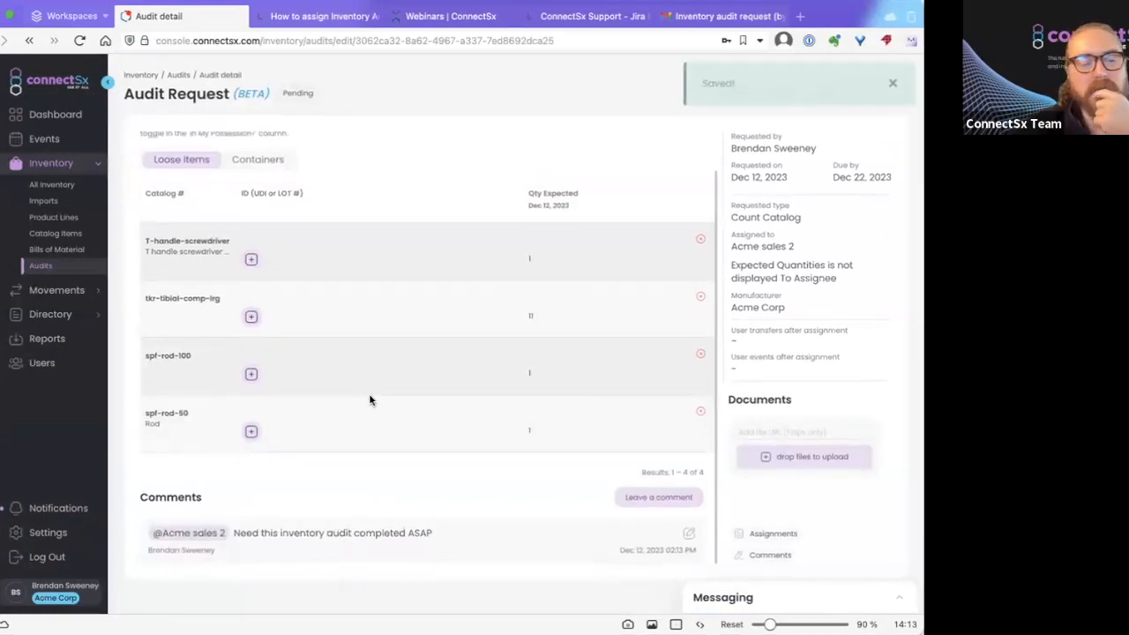
Log out and sign back in using the sales rep's saved login.
left_click(32, 556)
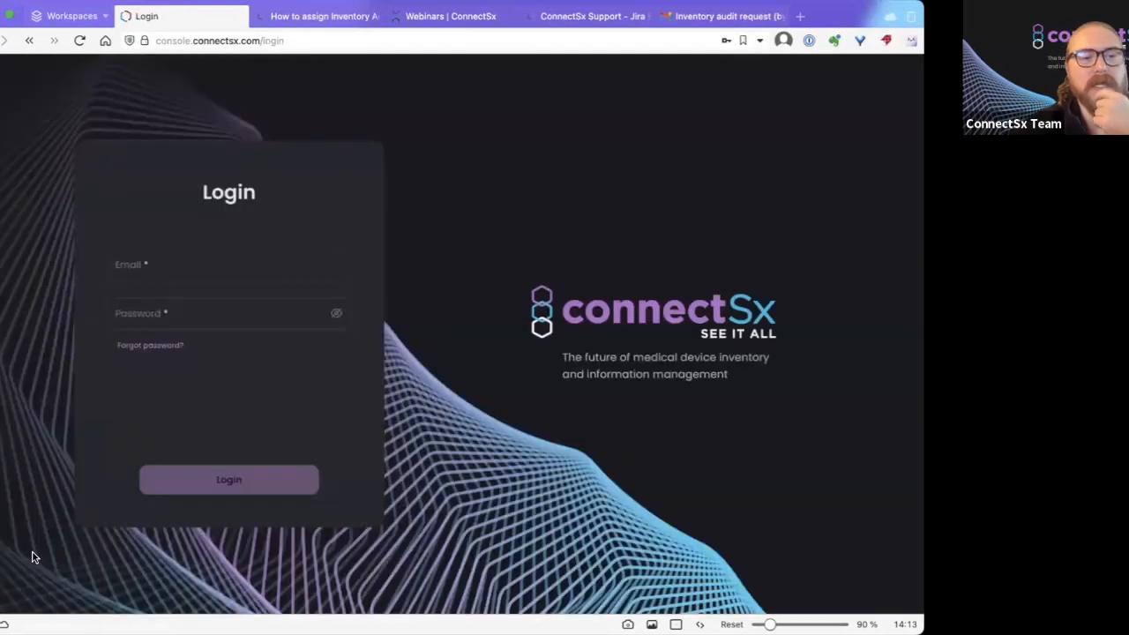
left_click(235, 268)
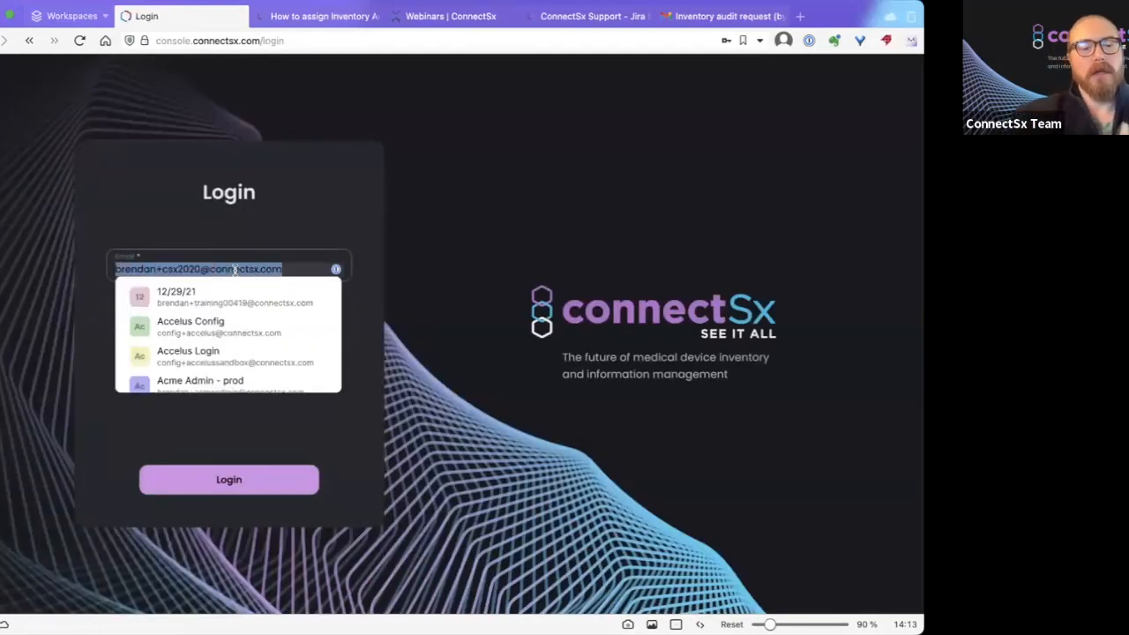
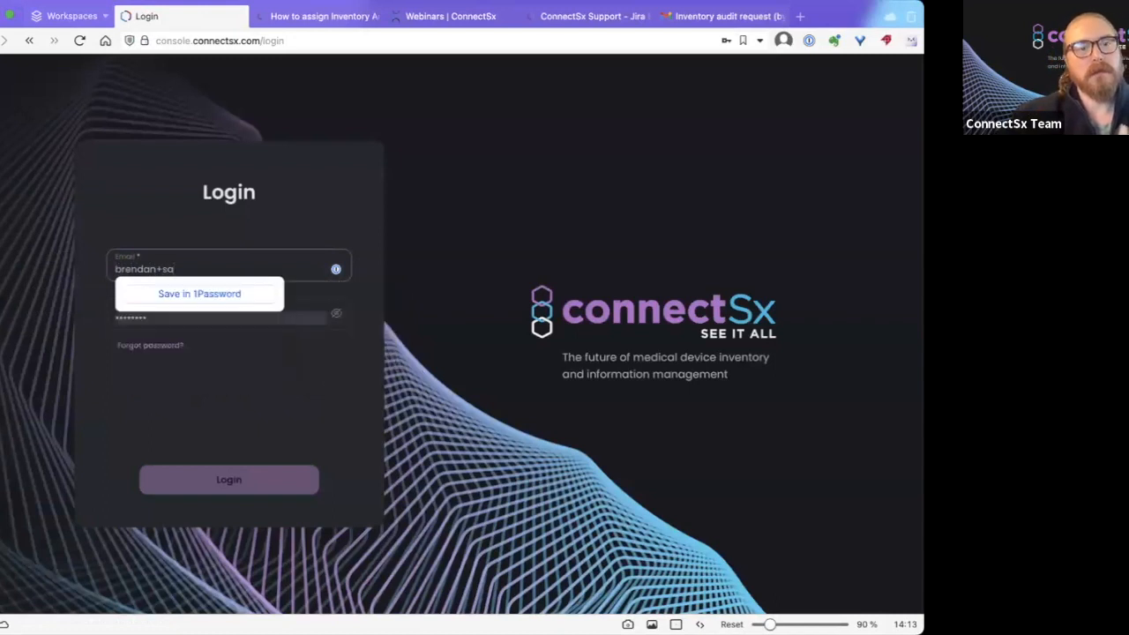
key("BackSpace")
key("BackSpace")
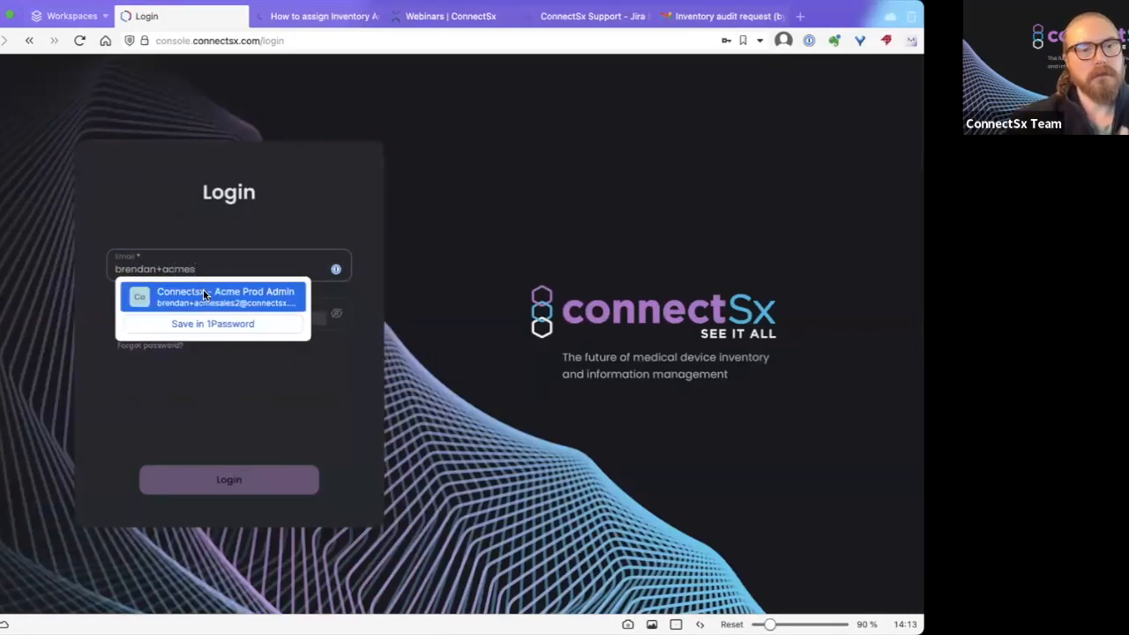
left_click(203, 293)
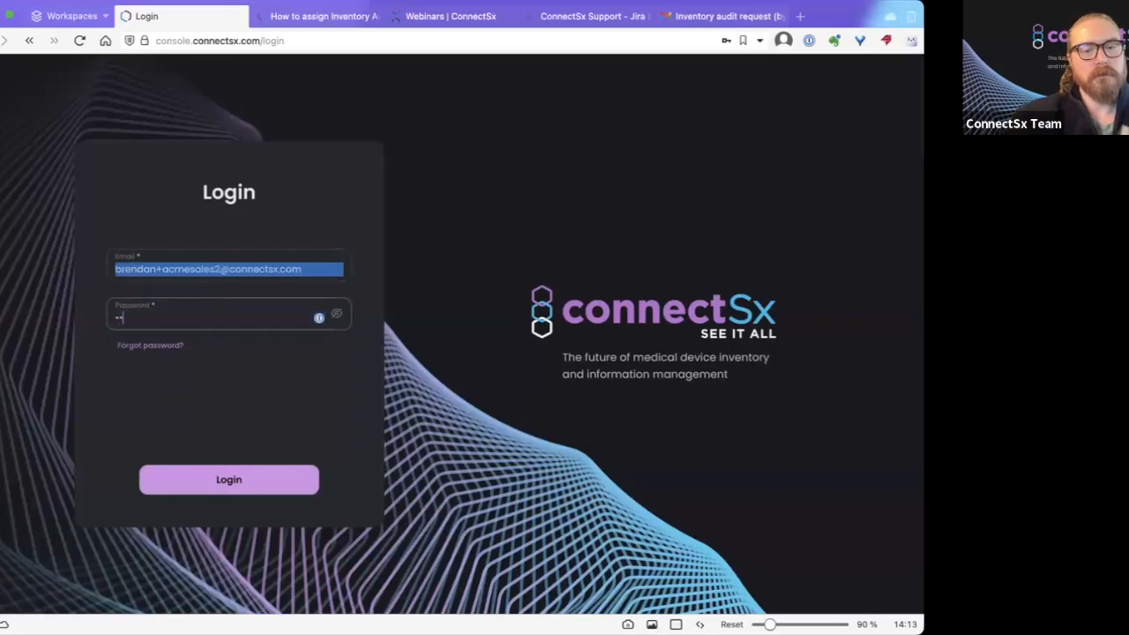
left_click(221, 492)
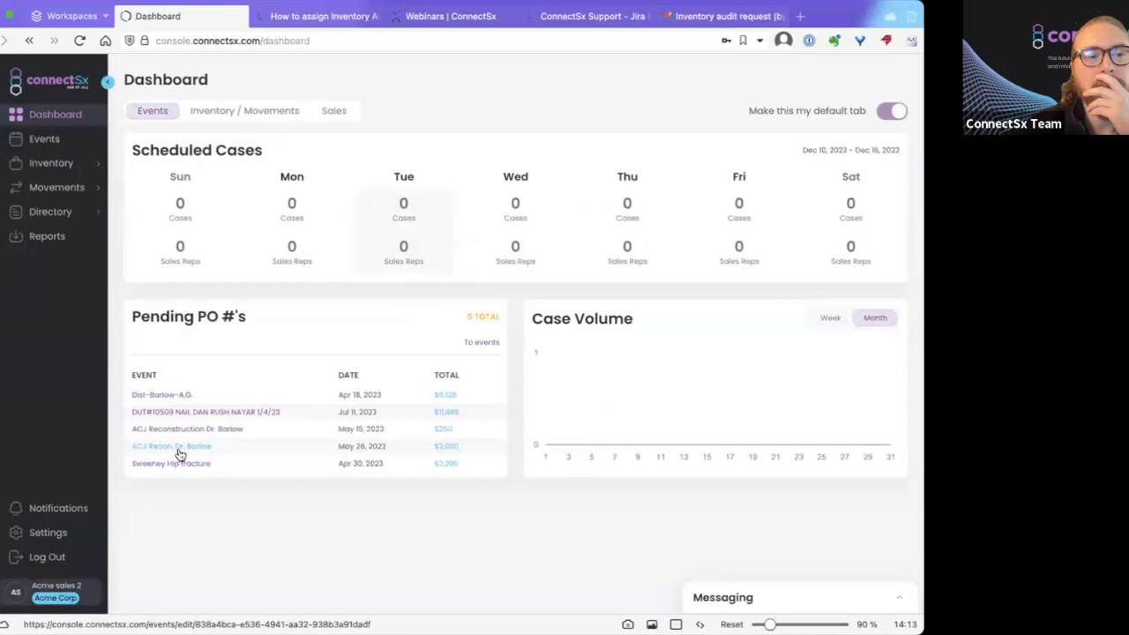
Open the first pending audit under Inventory > Audits and check its Containers and Loose items.
left_click(62, 164)
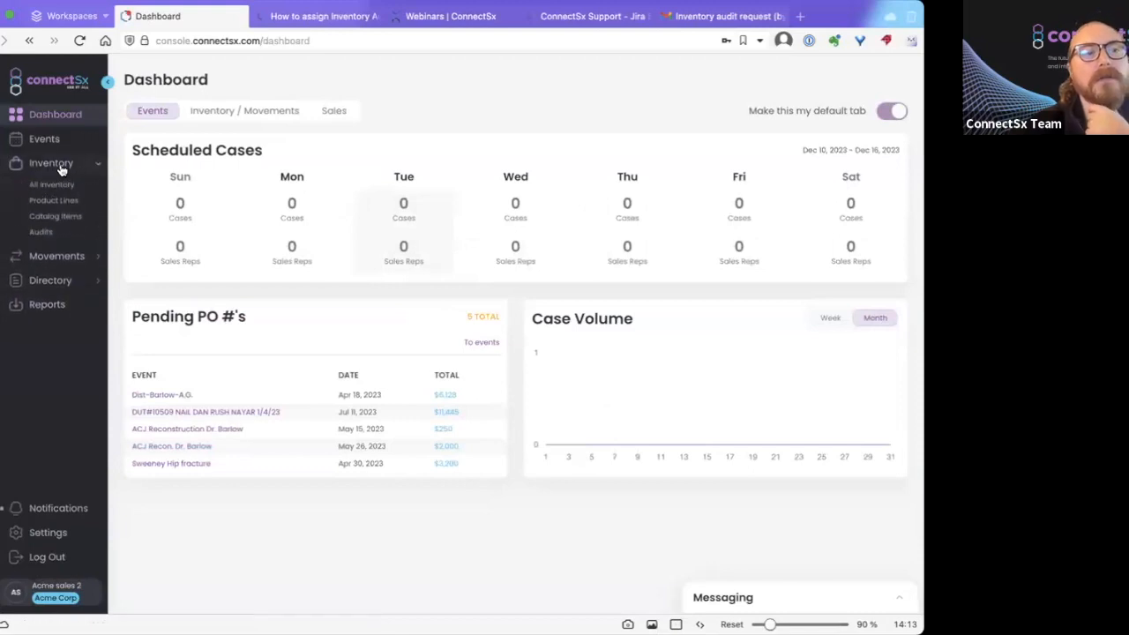
left_click(42, 233)
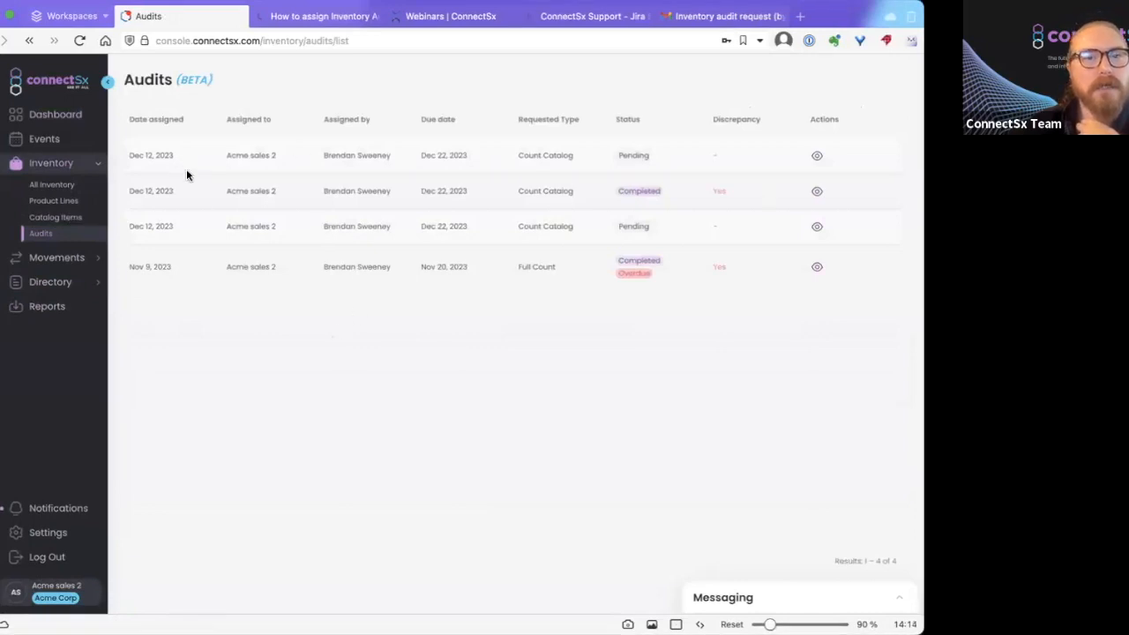
left_click(816, 156)
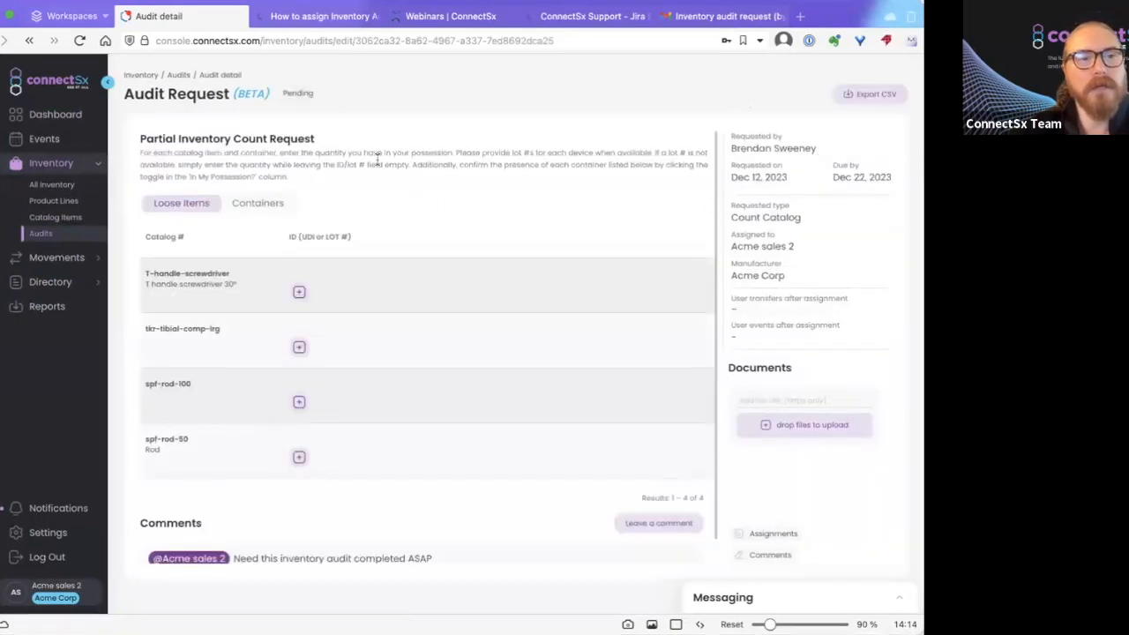
left_click(256, 203)
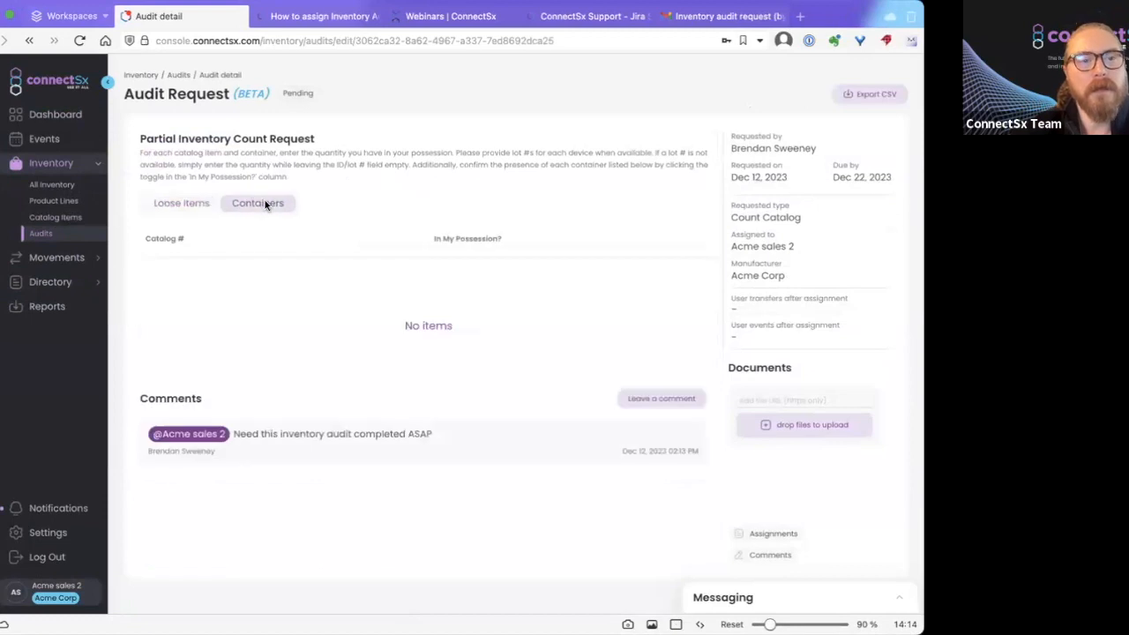
left_click(178, 204)
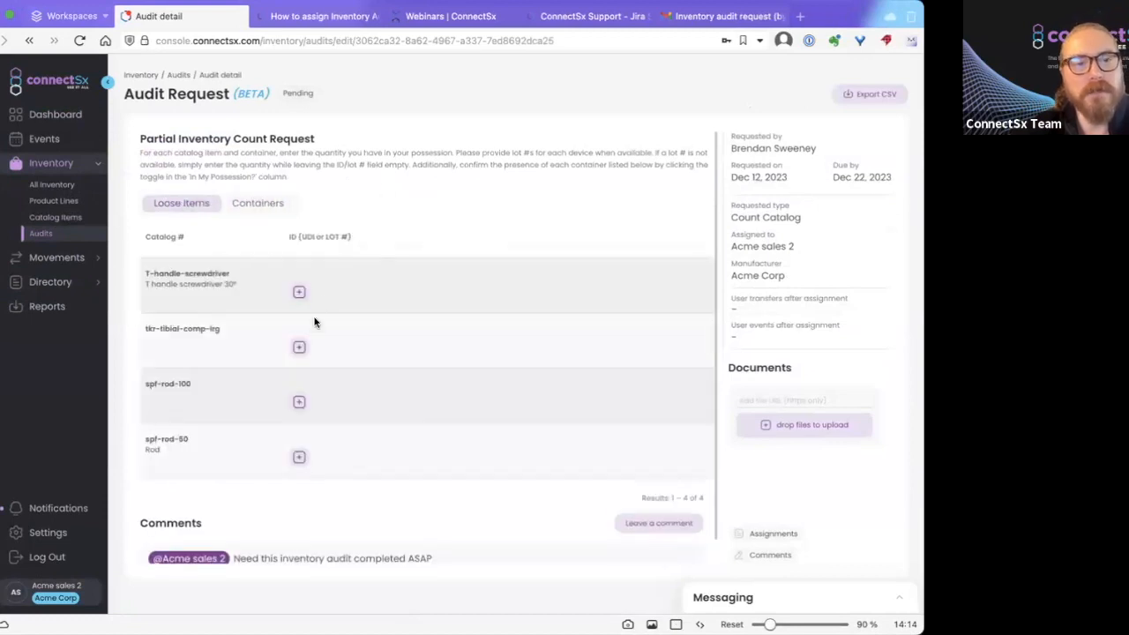
scroll(377, 216, "down", 1)
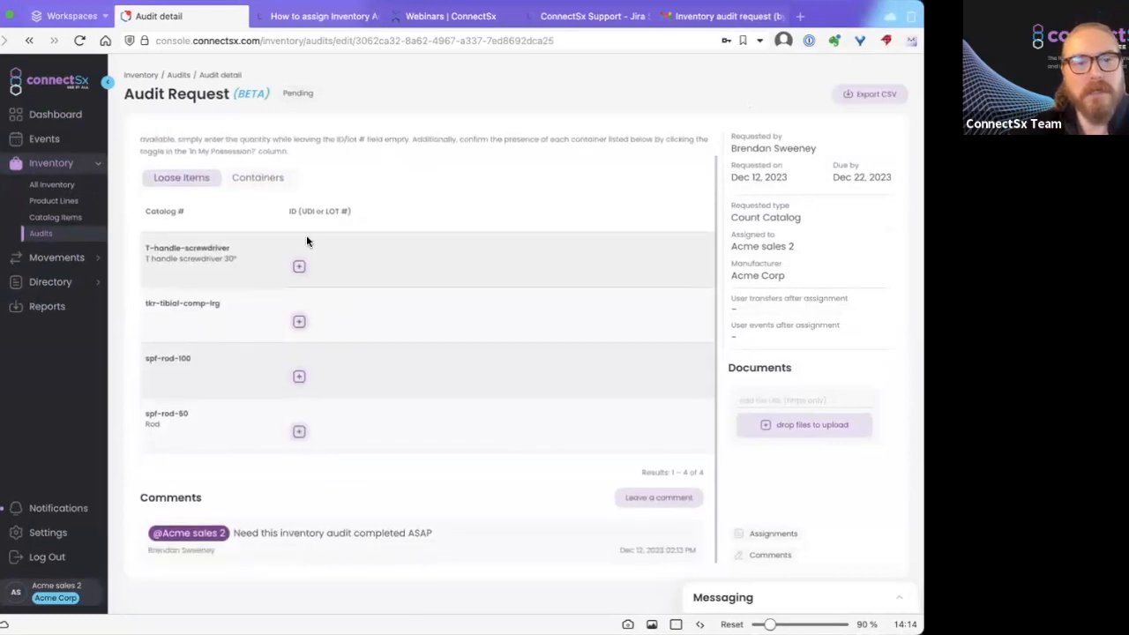
scroll(409, 430, "up", 1)
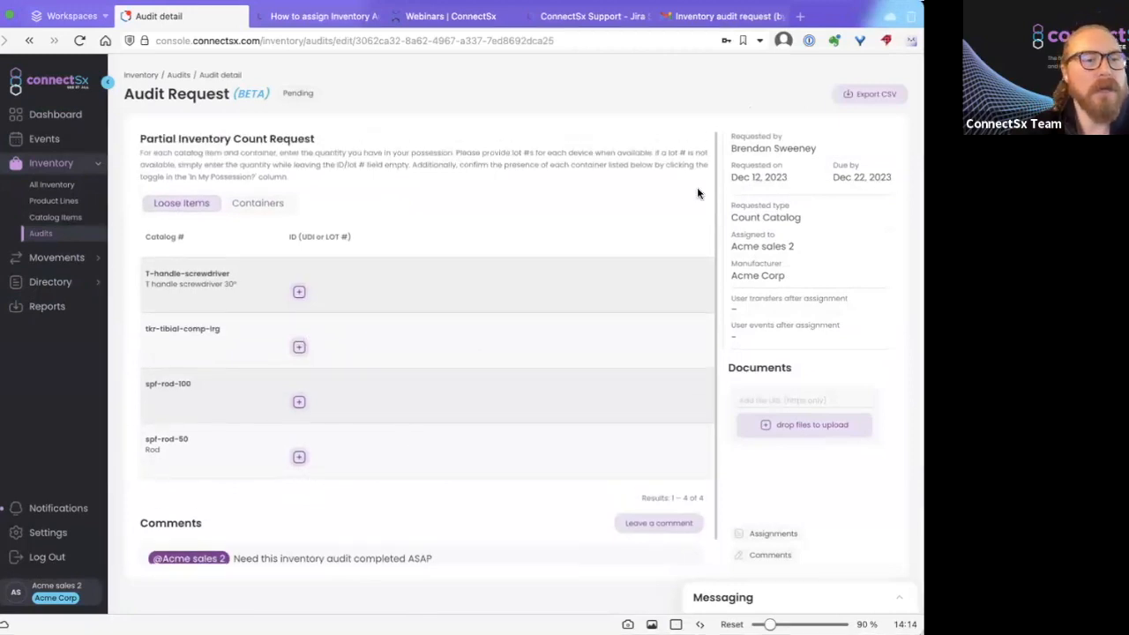
Export the audit items to CSV and close the downloads list.
left_click(858, 100)
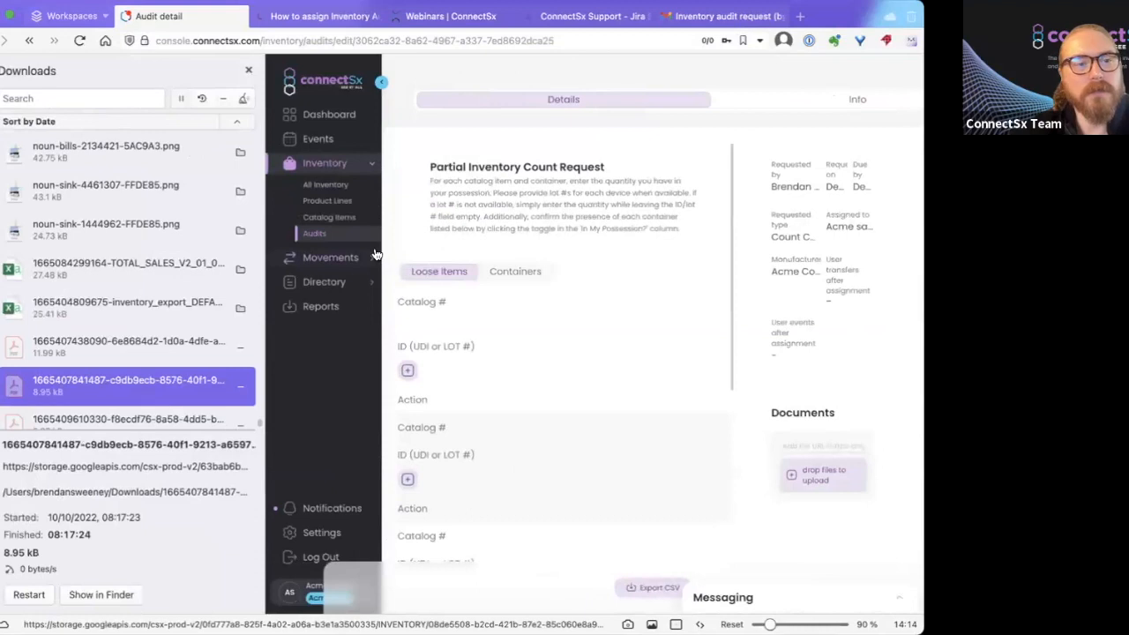
left_click(248, 69)
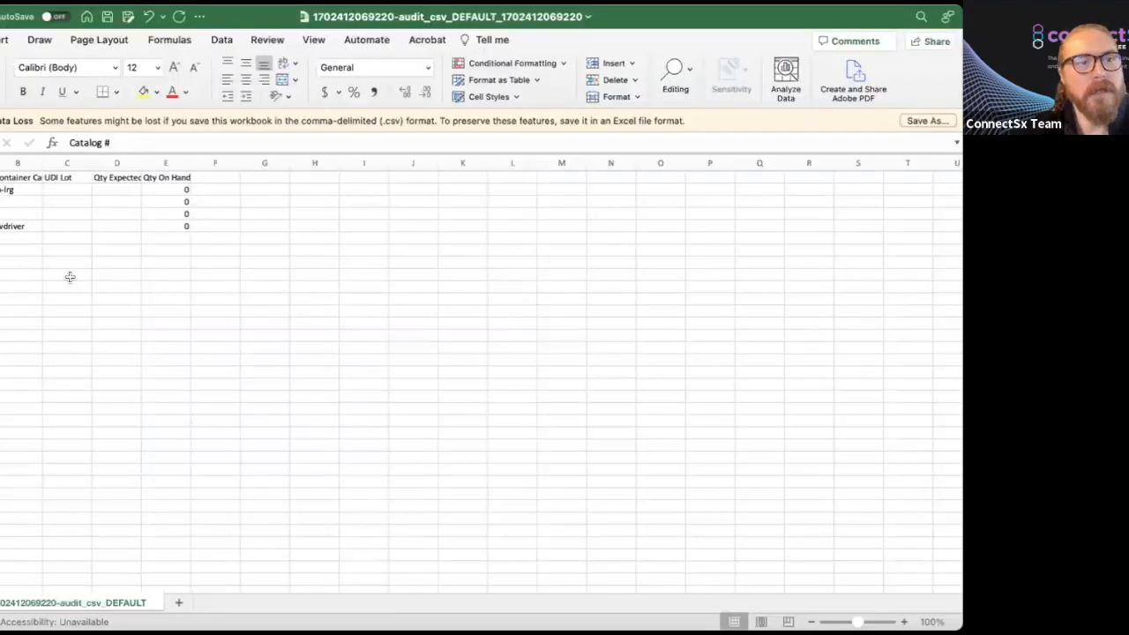
Widen column A, inspect blank Qty Expected D2:D6 and zero Qty On Hand E2:E6, then return to the browser.
left_click(31, 248)
left_click_drag(9, 164, 41, 163)
left_click_drag(160, 191, 162, 248)
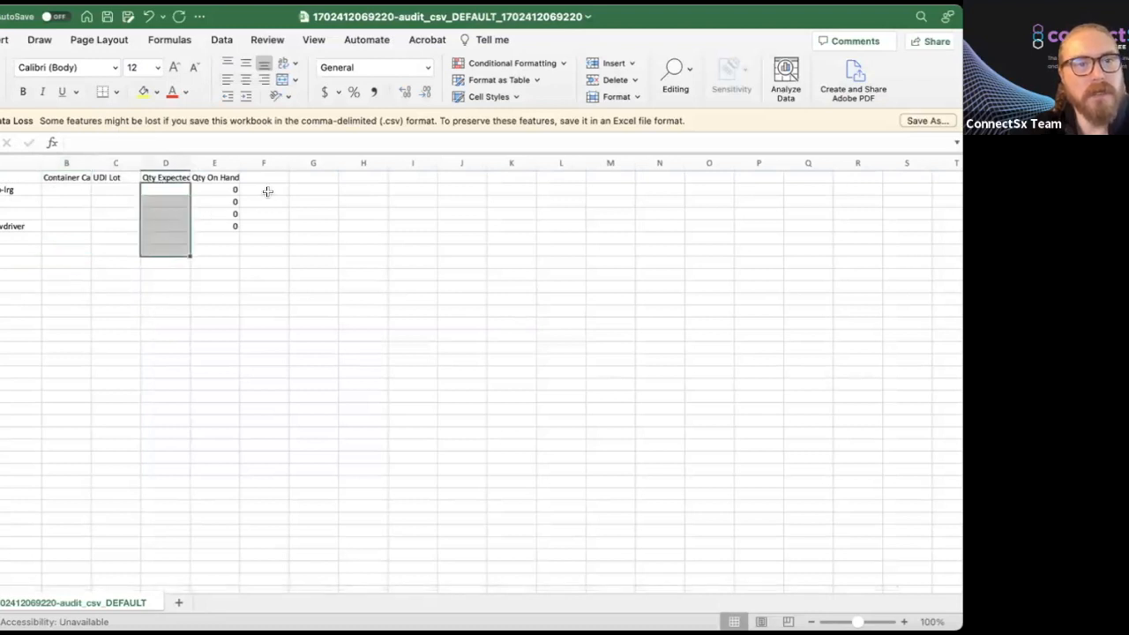
left_click_drag(218, 190, 217, 251)
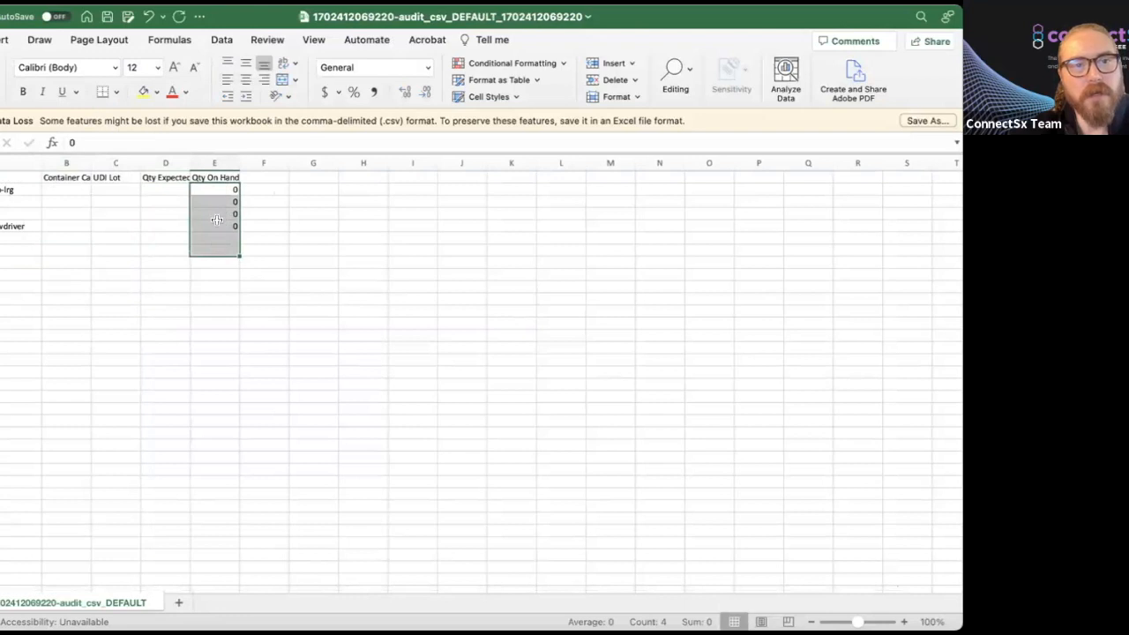
left_click(223, 189)
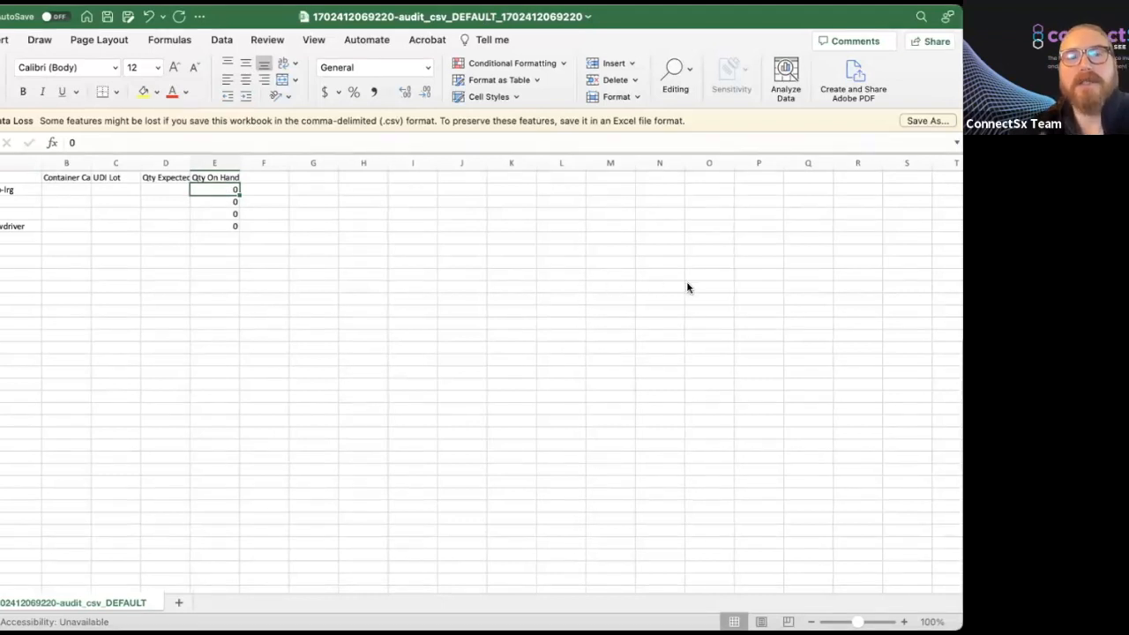
key("super+Tab")
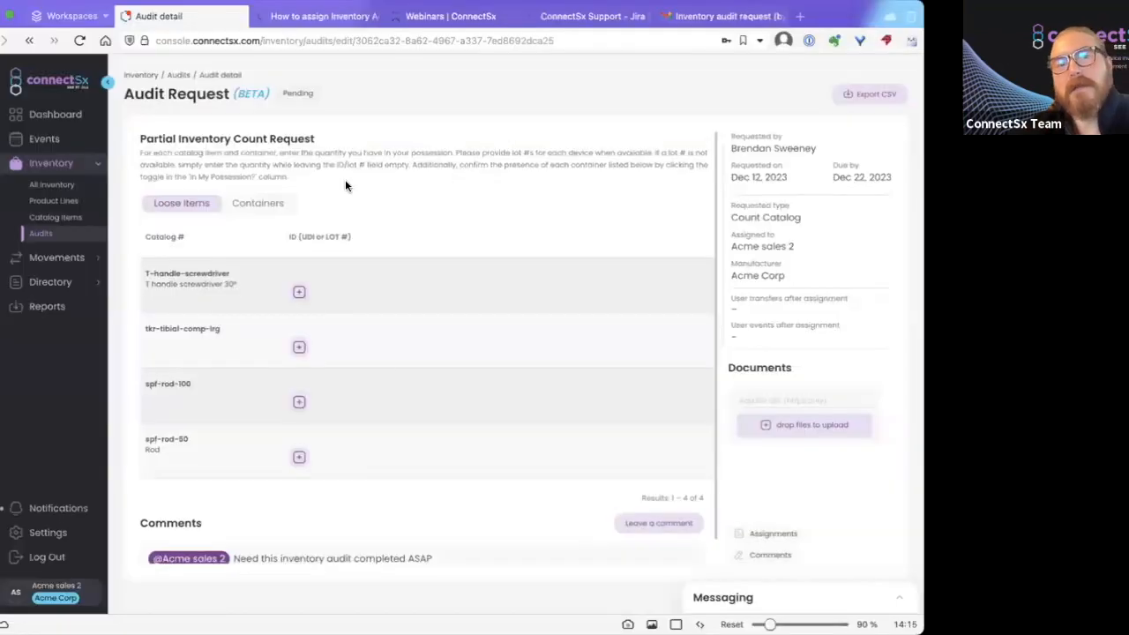
Add ID 123512351 with quantity 10 for the T-handle-screwdriver.
scroll(345, 183, "down", 1)
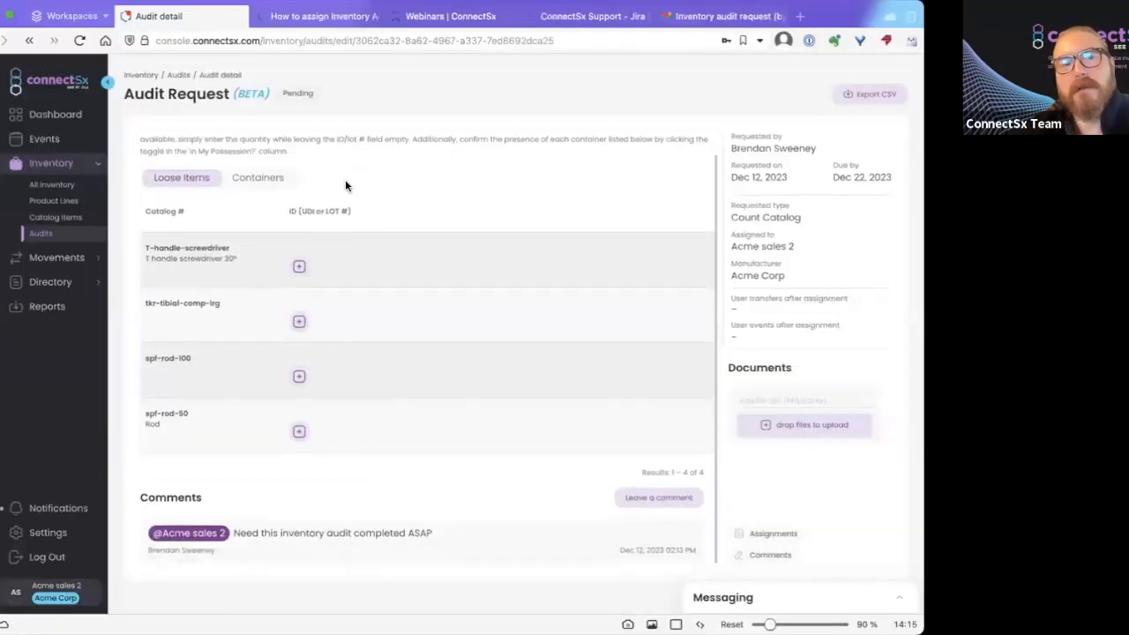
left_click(294, 266)
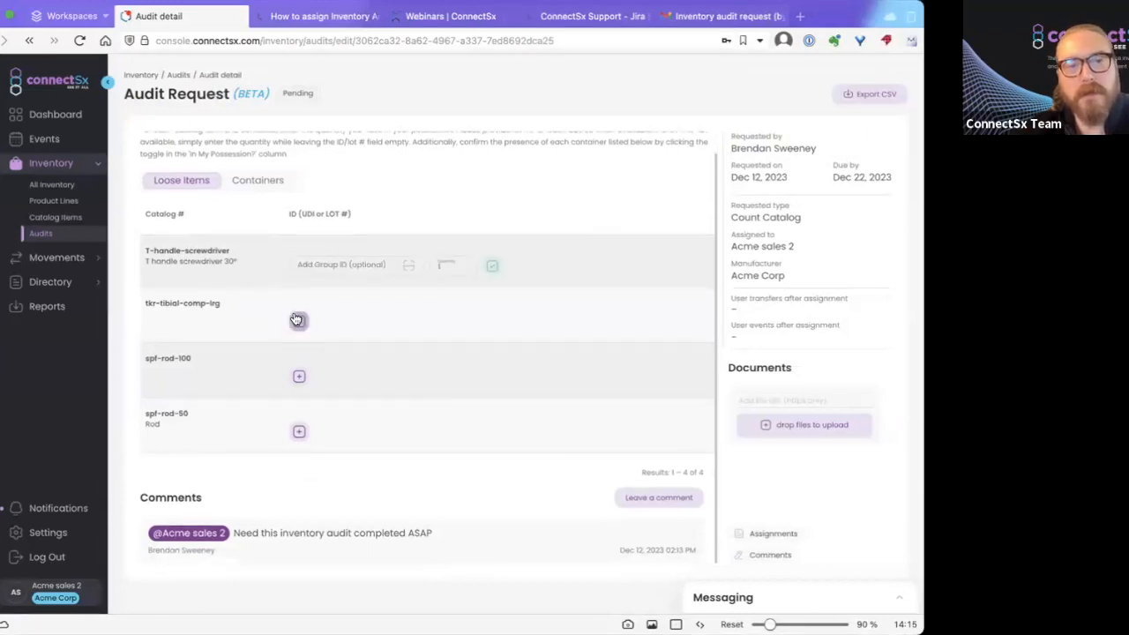
left_click(312, 264)
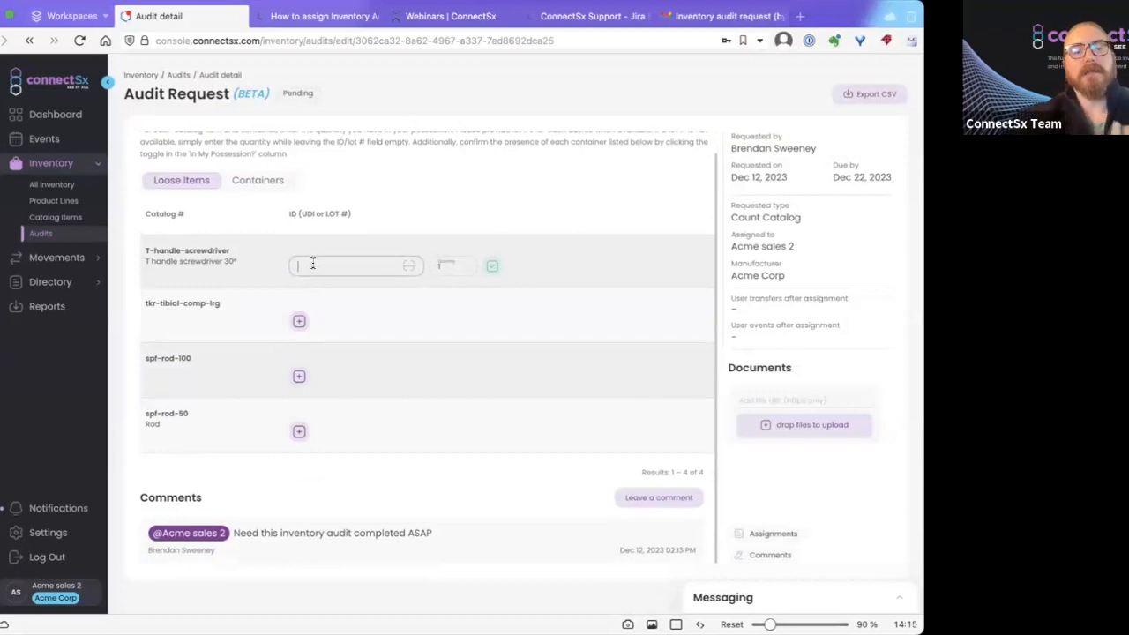
type("123512351")
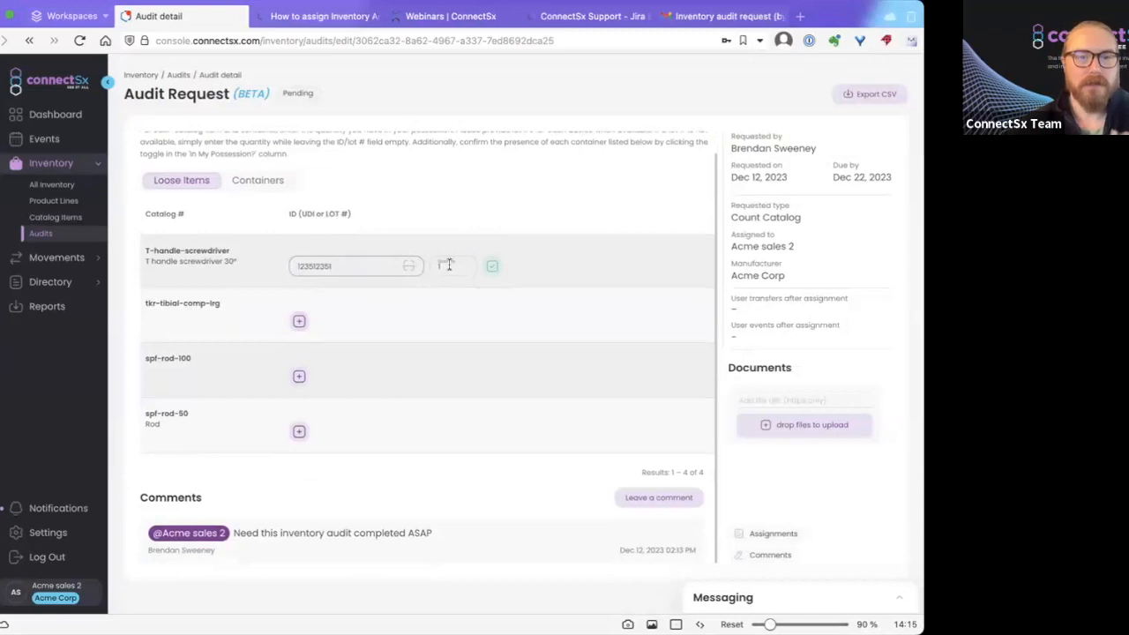
left_click(448, 264)
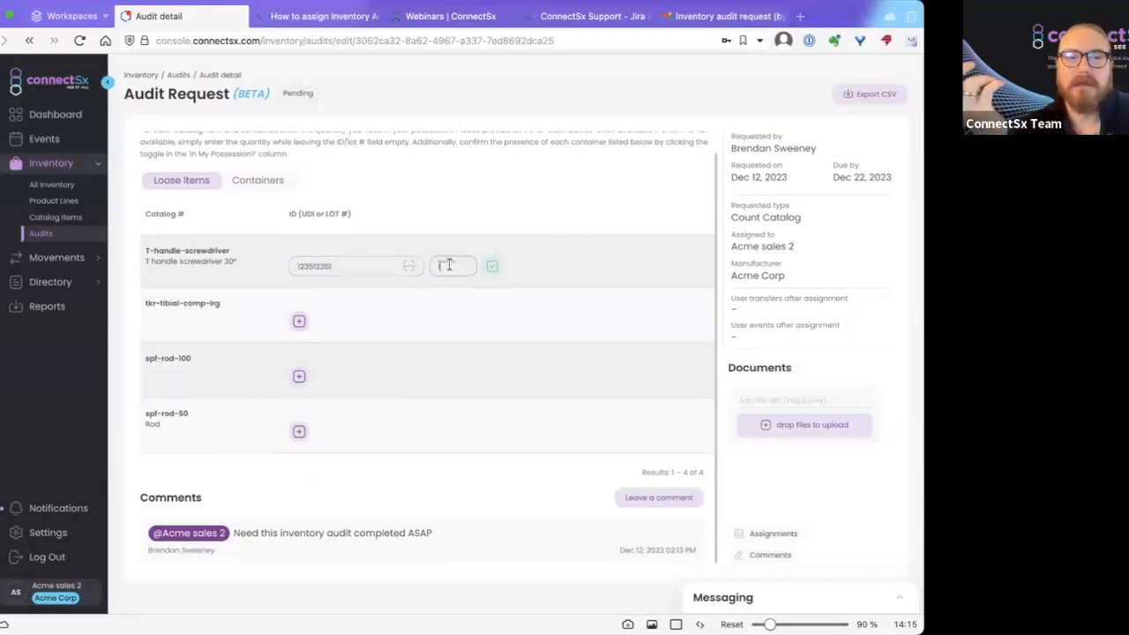
left_click(368, 265)
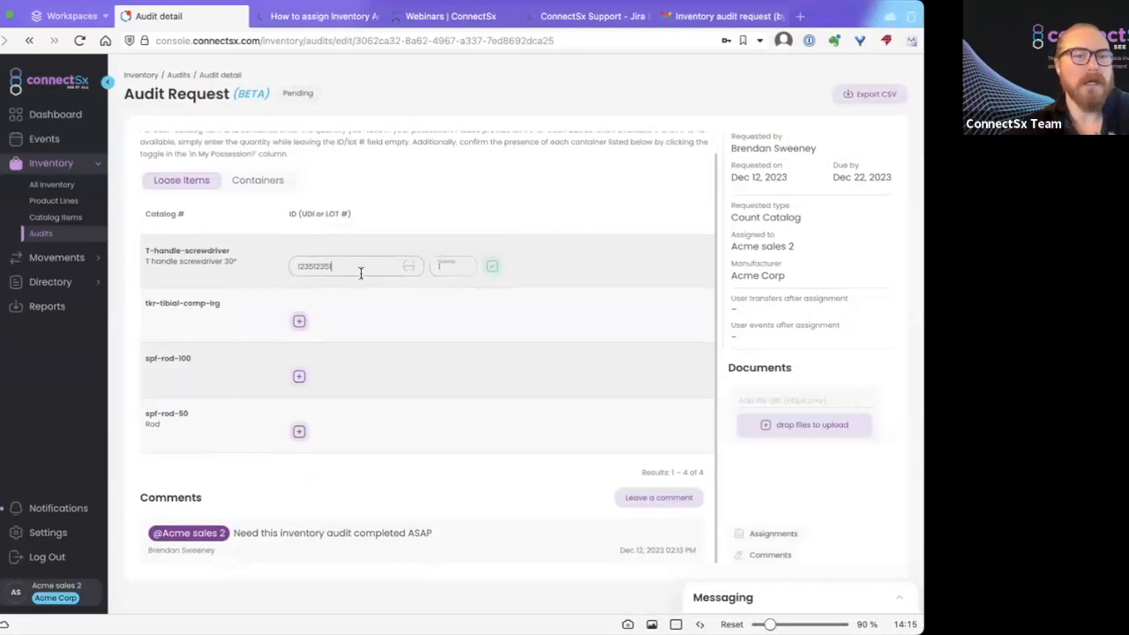
left_click(453, 265)
type("10")
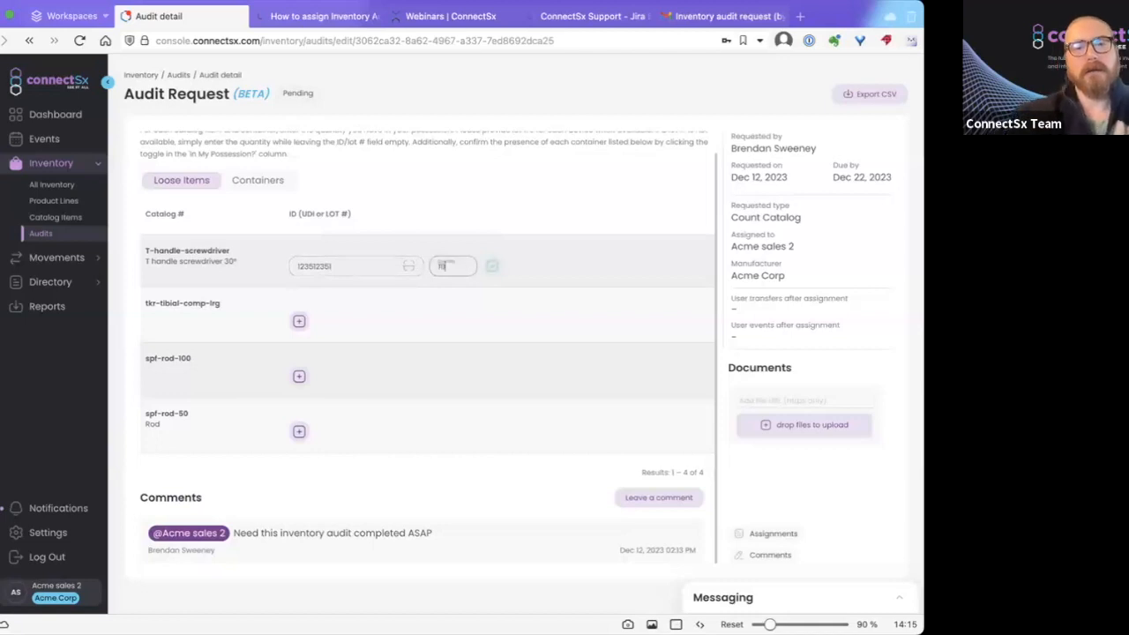
left_click(491, 265)
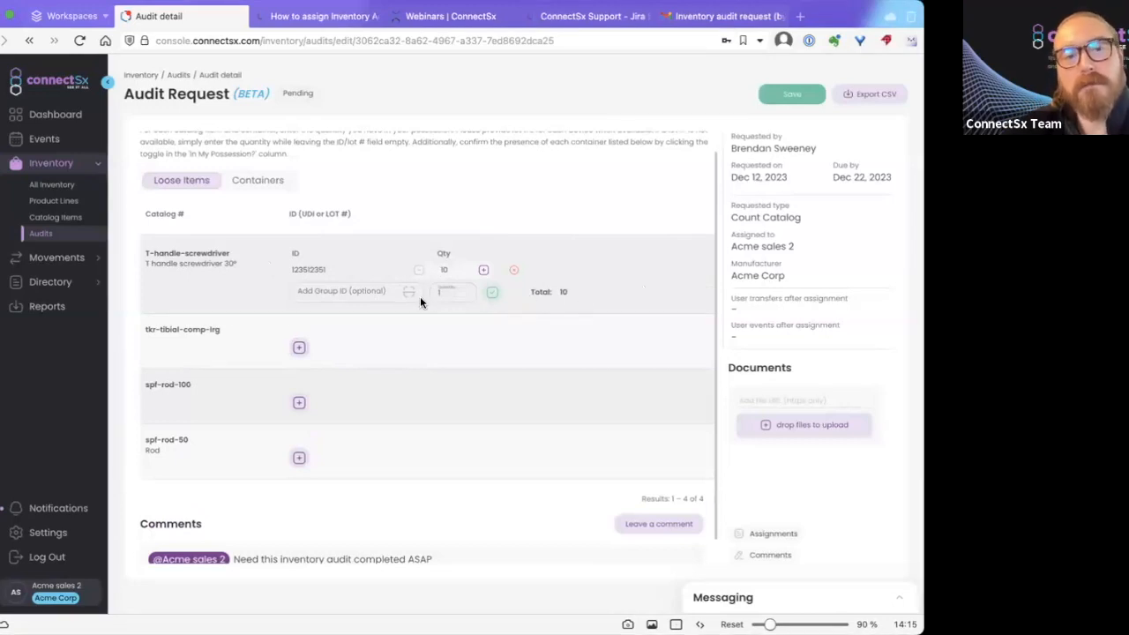
Add a second screwdriver ID 7545254 with quantity 10, then start a tkr-tibial-comp-lrg entry.
left_click(382, 289)
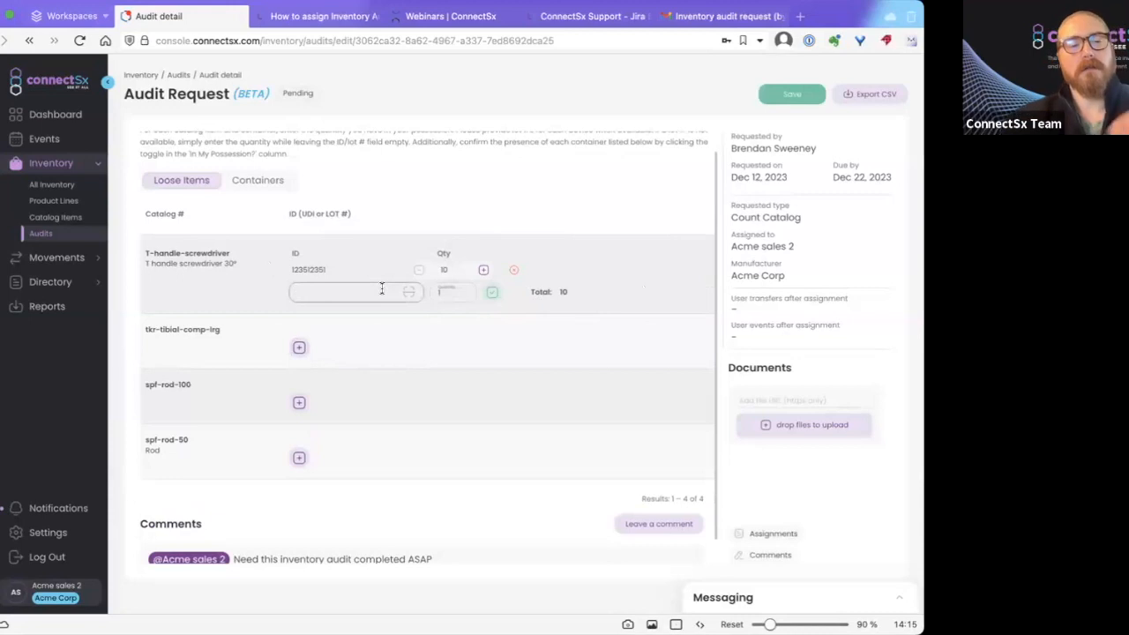
type("7545254")
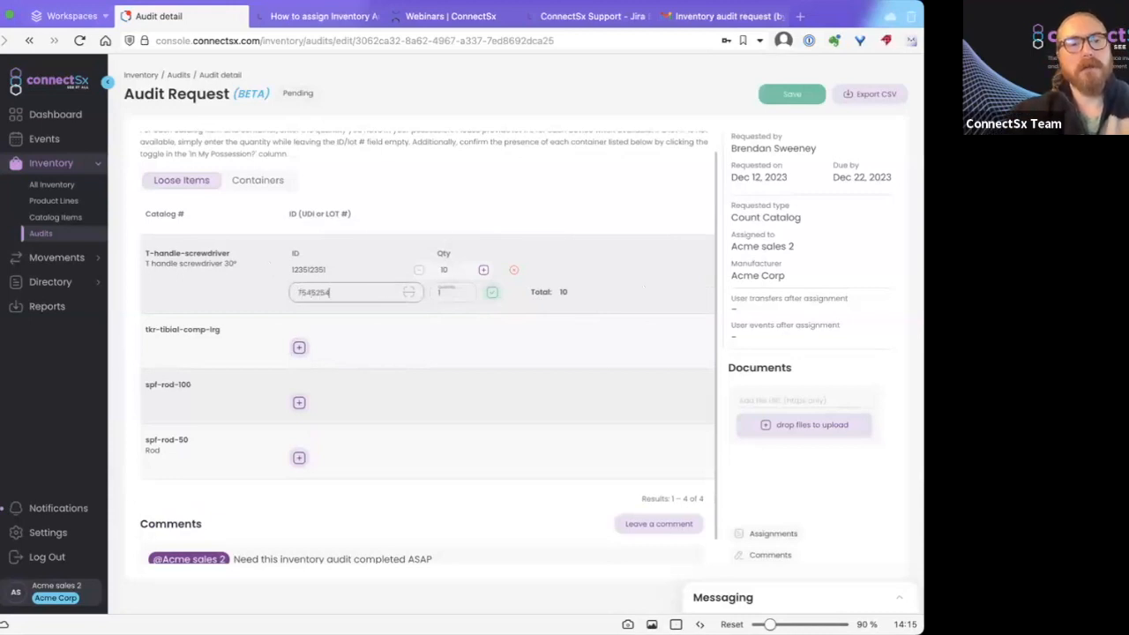
left_click(468, 290)
type("10")
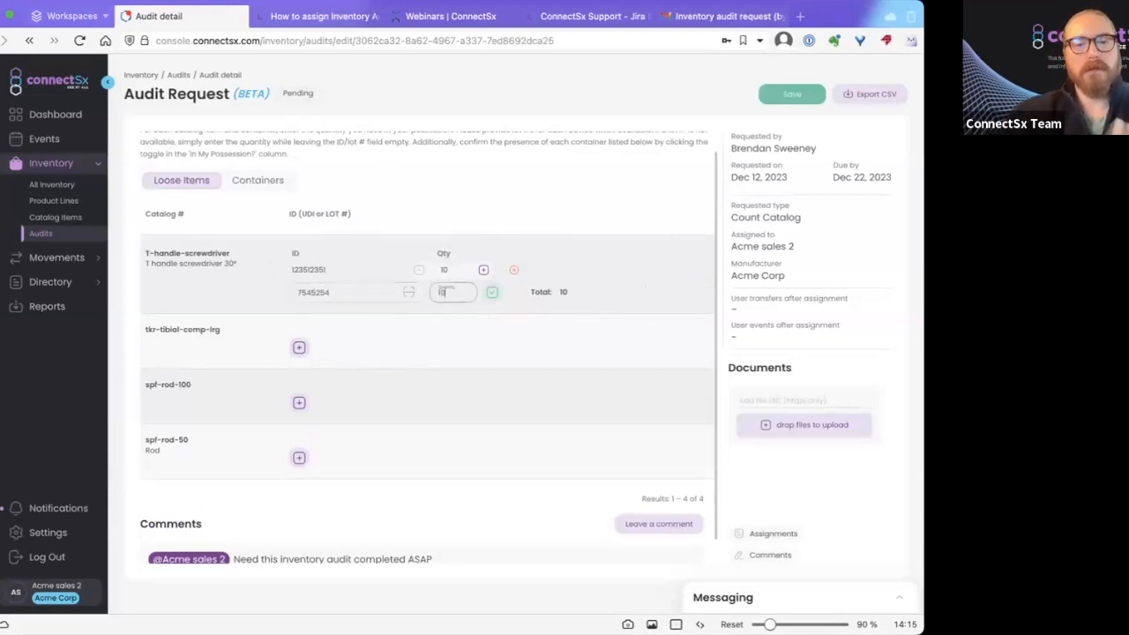
left_click(492, 292)
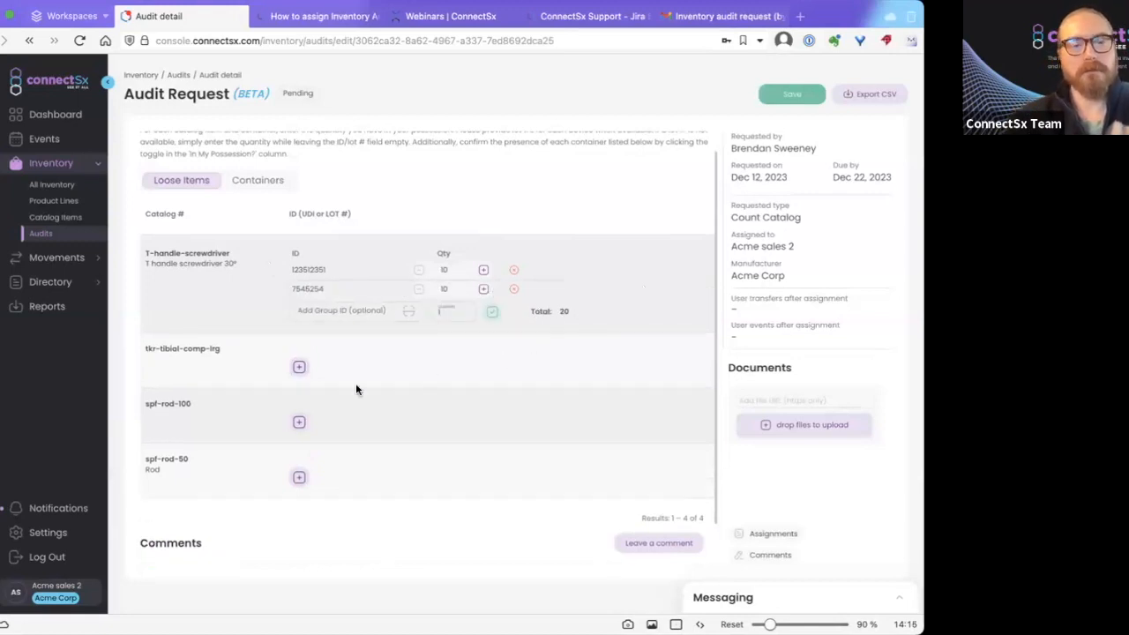
left_click(299, 366)
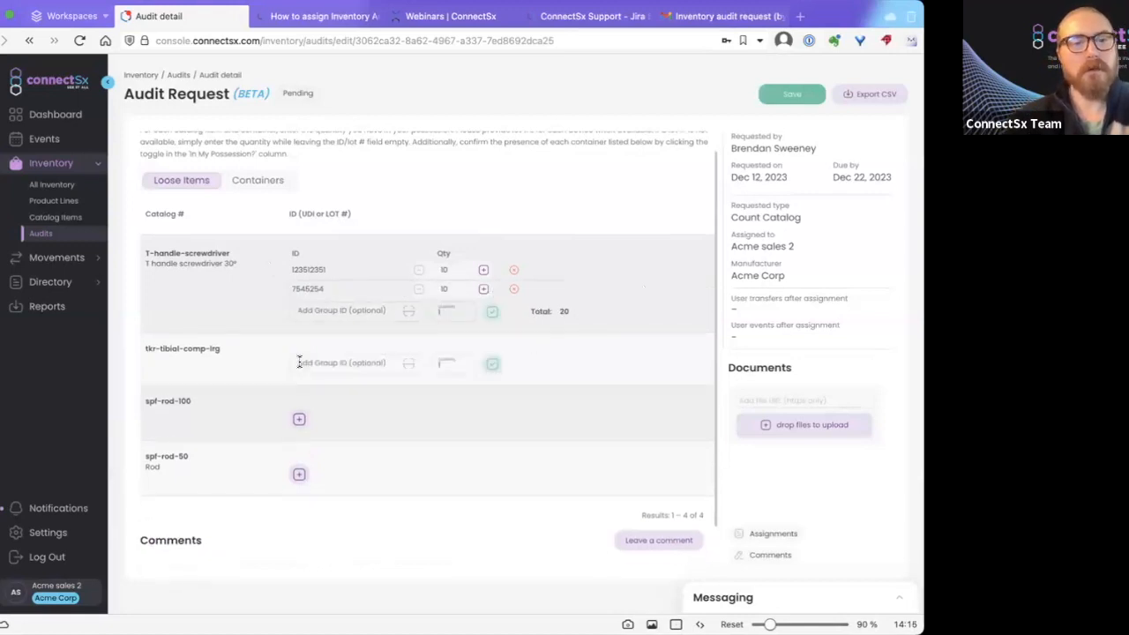
Enter quantity 10 for tkr-tibial-comp-lrg with no ID, leaving the extra quantity field empty.
left_click(450, 362)
type("10")
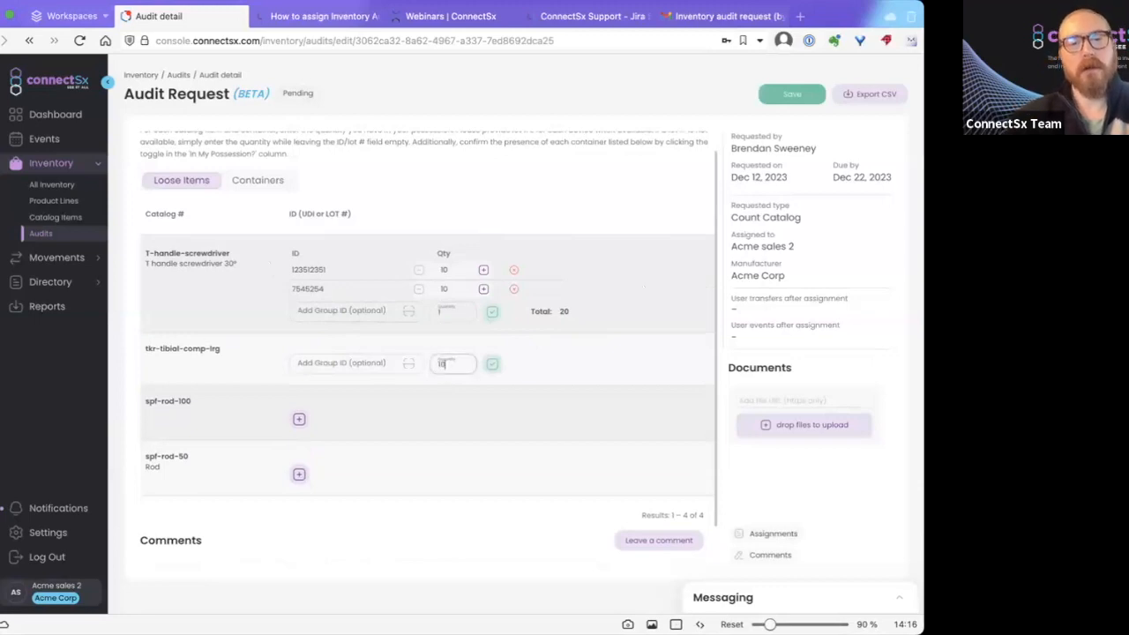
left_click(492, 364)
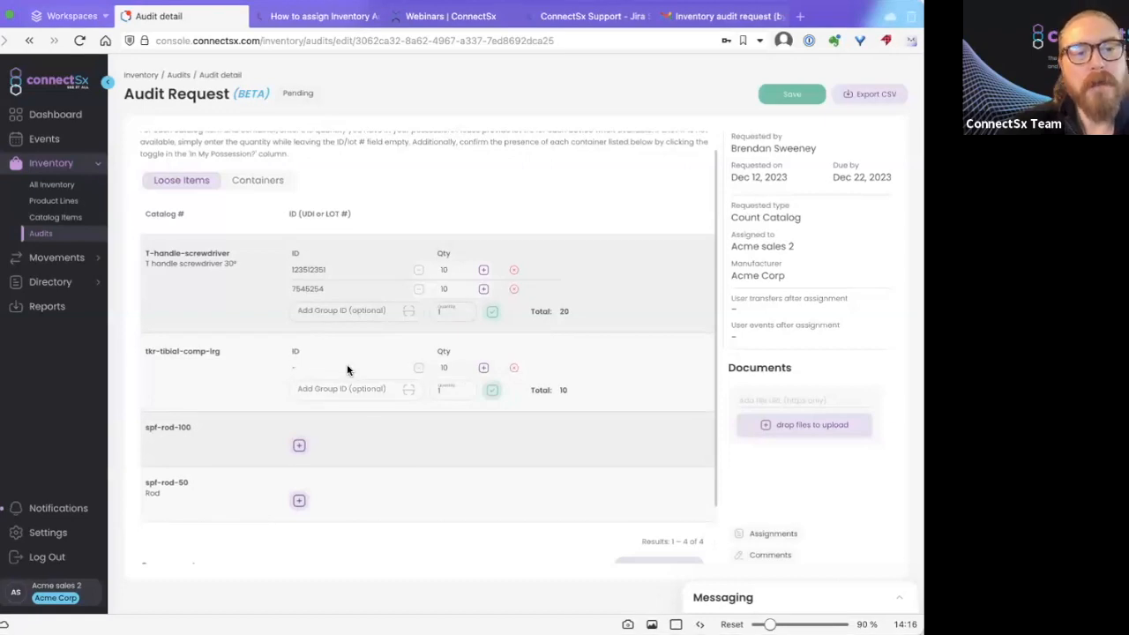
scroll(349, 366, "down", 2)
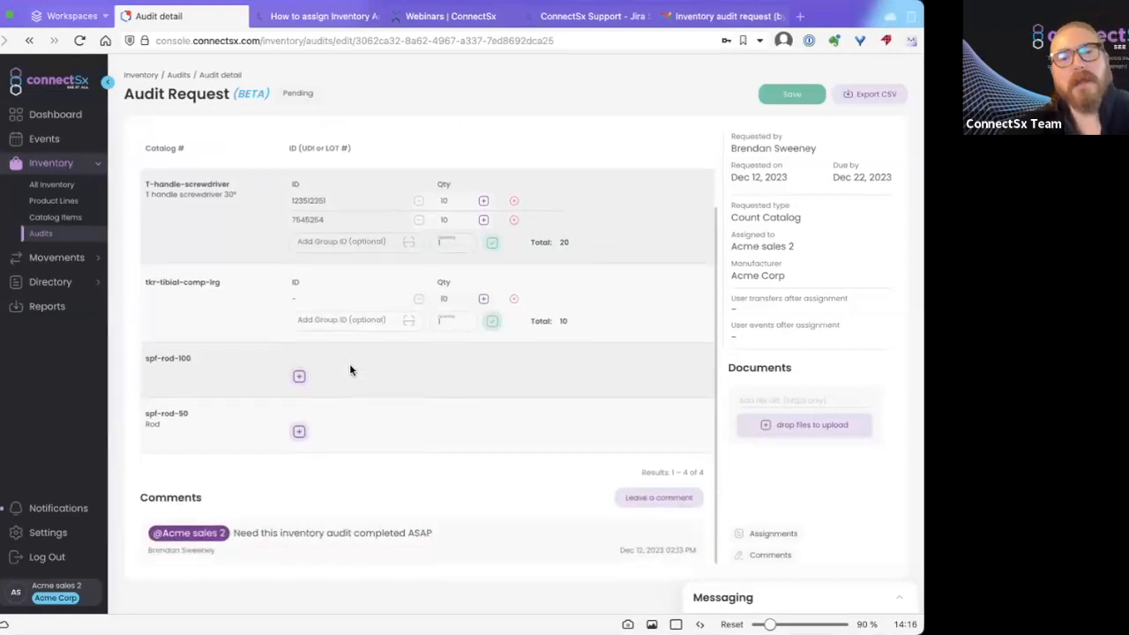
left_click(445, 321)
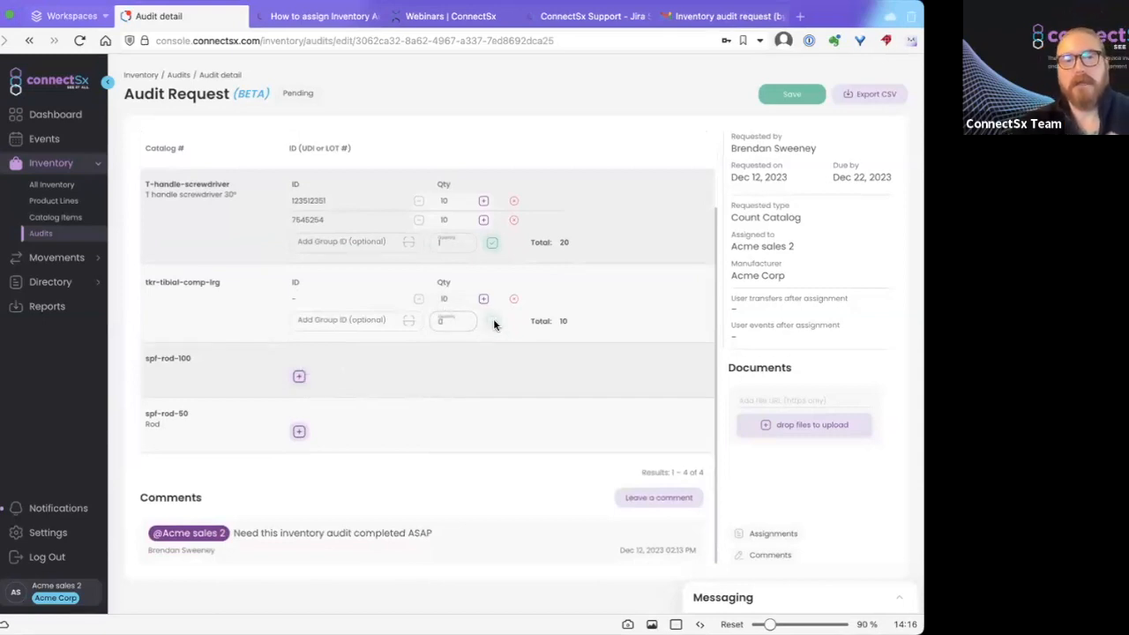
left_click(448, 320)
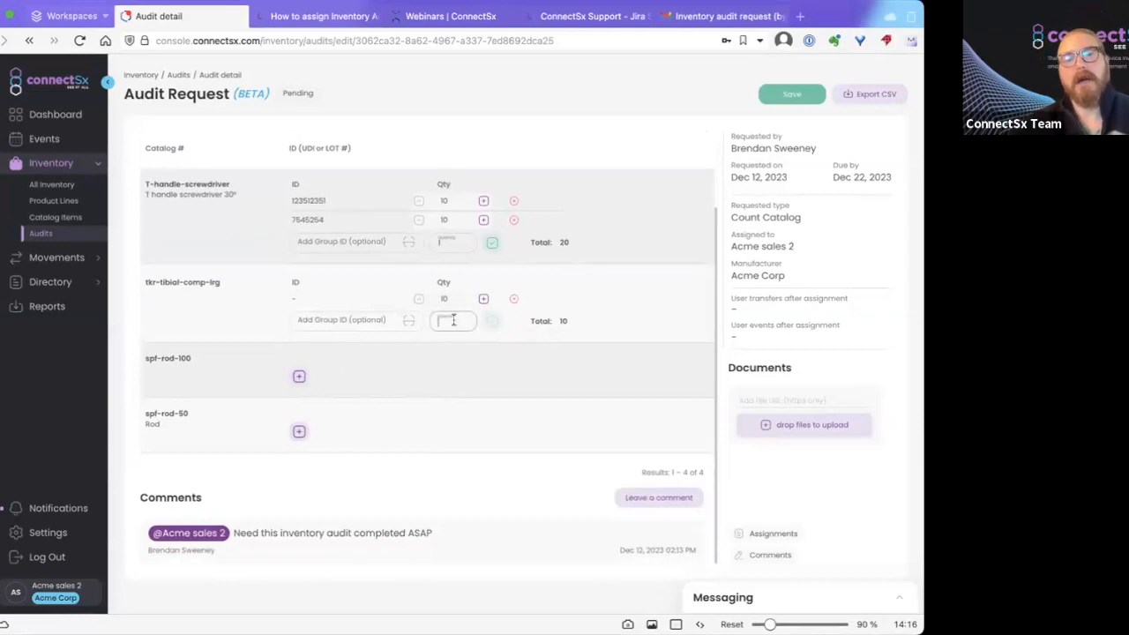
left_click(385, 378)
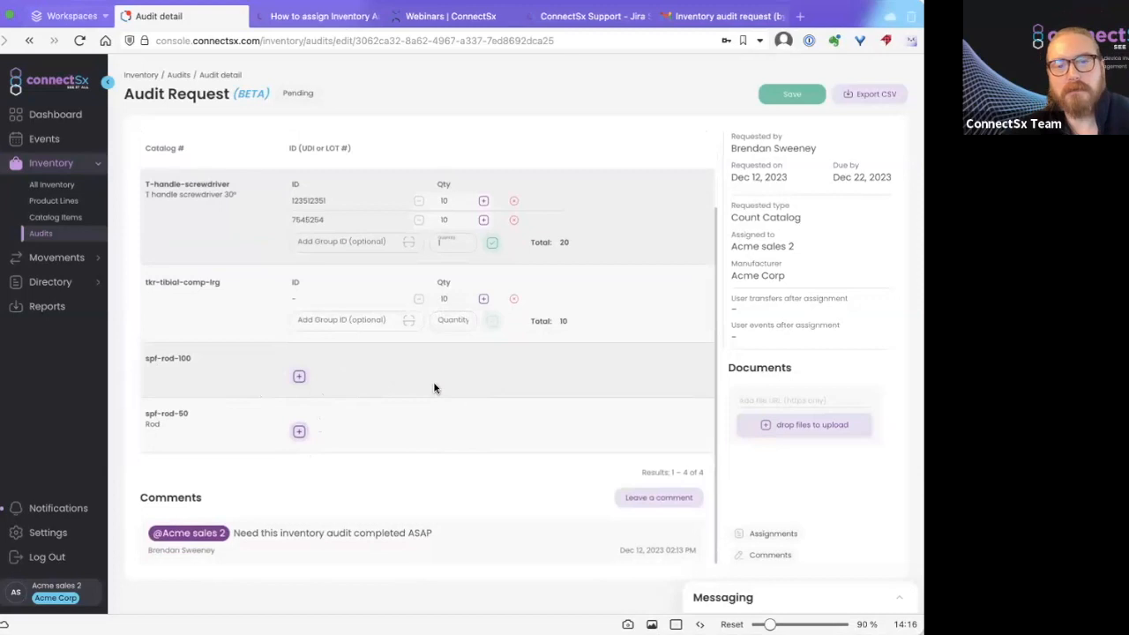
Review the counts and save the audit.
scroll(509, 396, "up", 2)
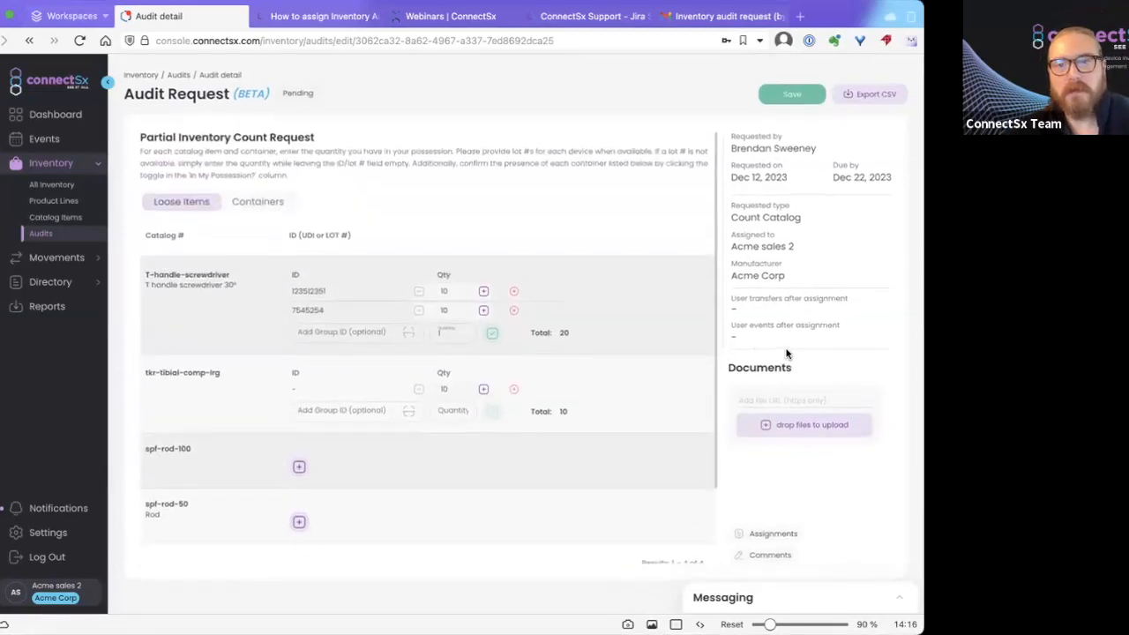
scroll(516, 326, "down", 2)
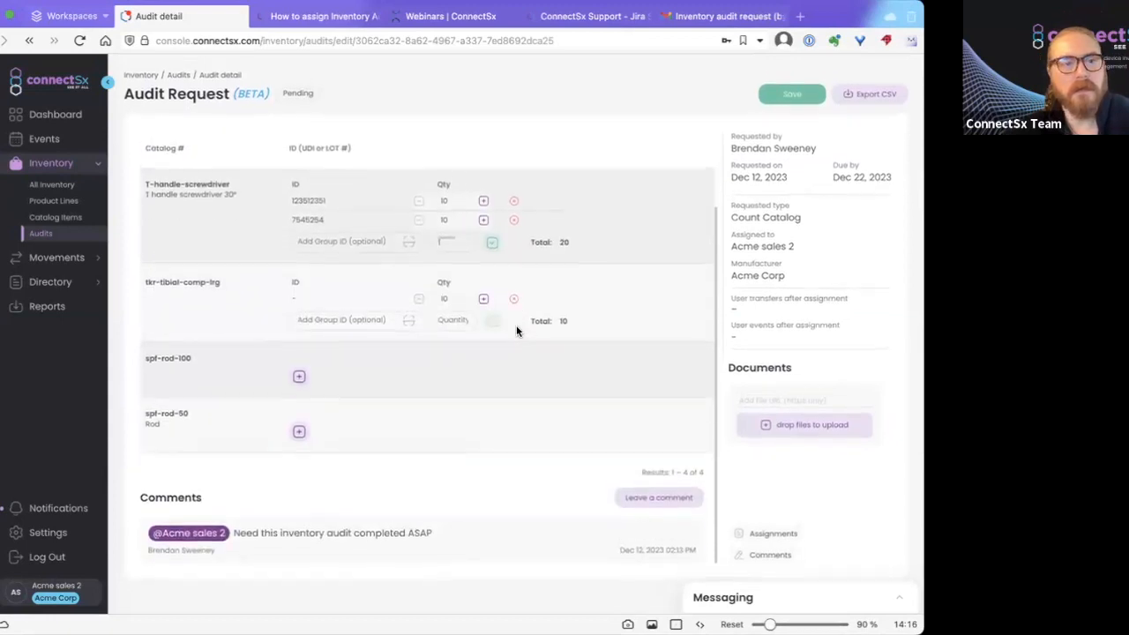
scroll(520, 321, "up", 2)
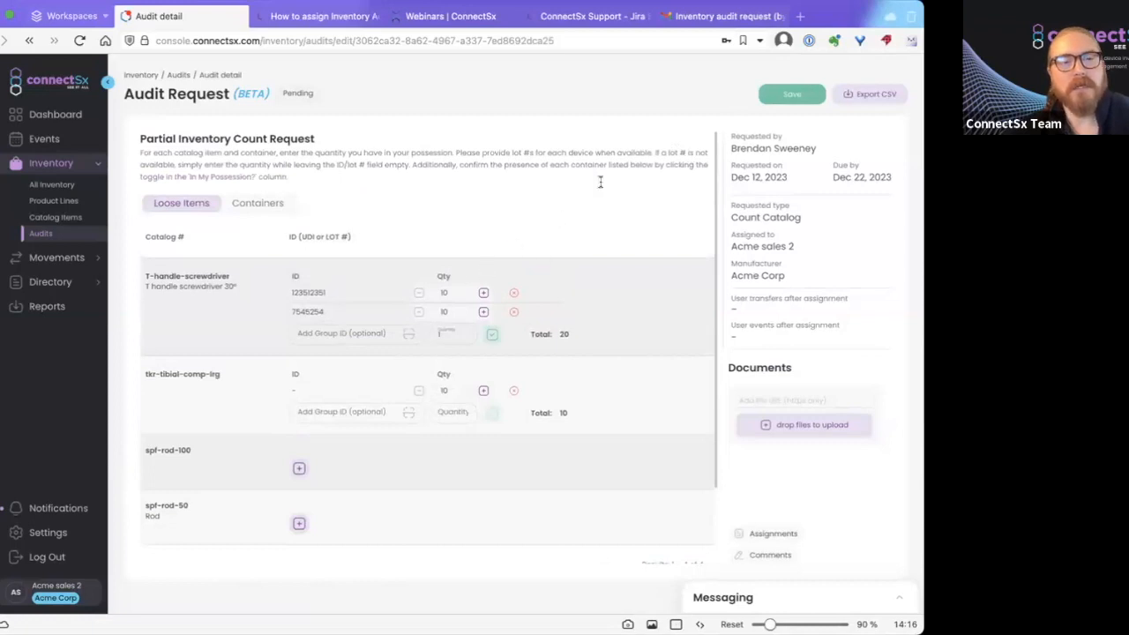
left_click(779, 95)
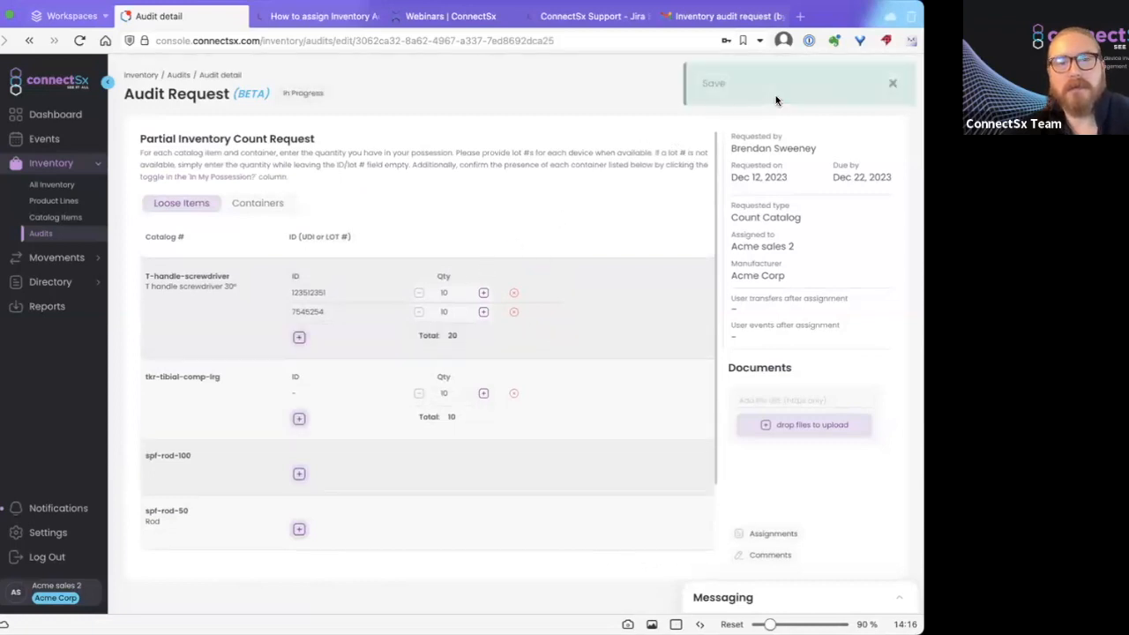
Dismiss the save notice, submit the audit counts, and close the Saved! confirmation.
left_click(894, 82)
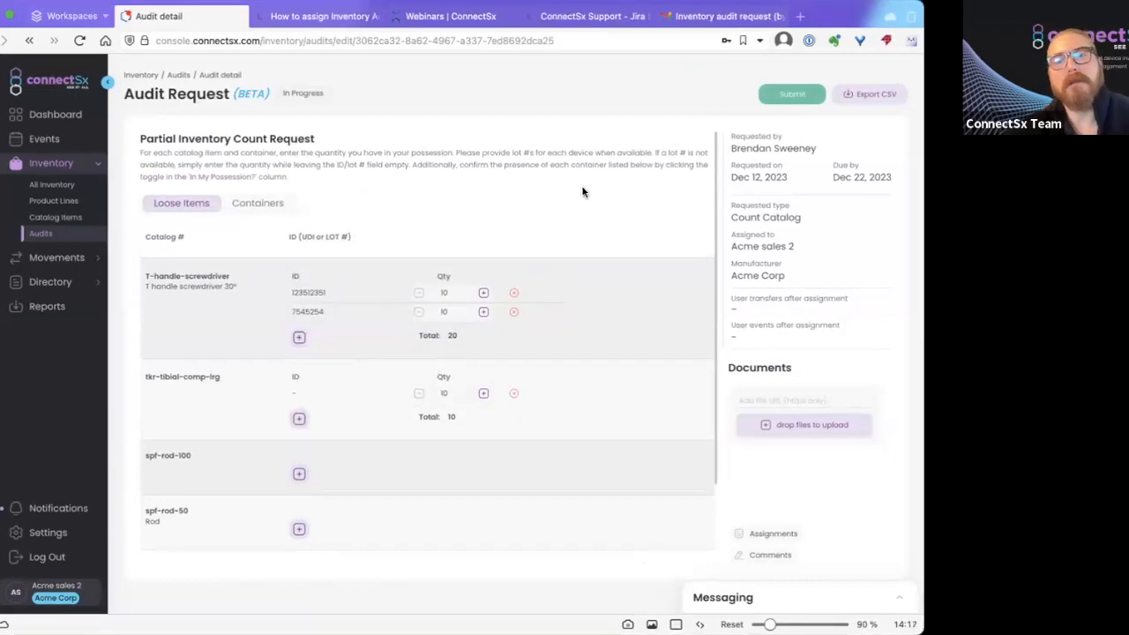
scroll(548, 197, "down", 3)
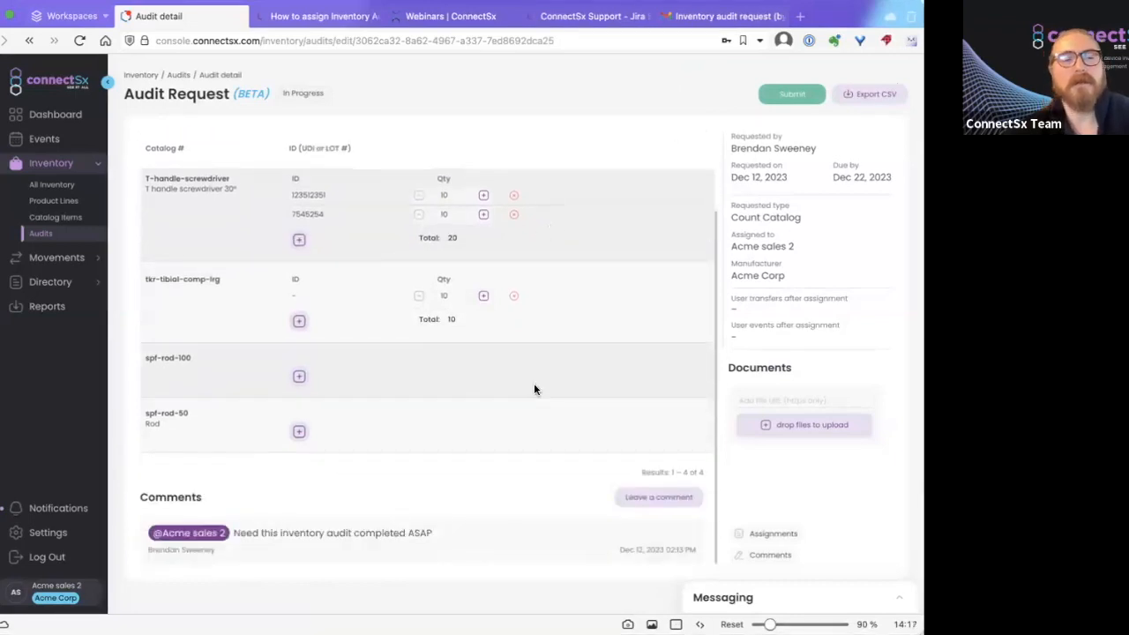
scroll(444, 459, "up", 3)
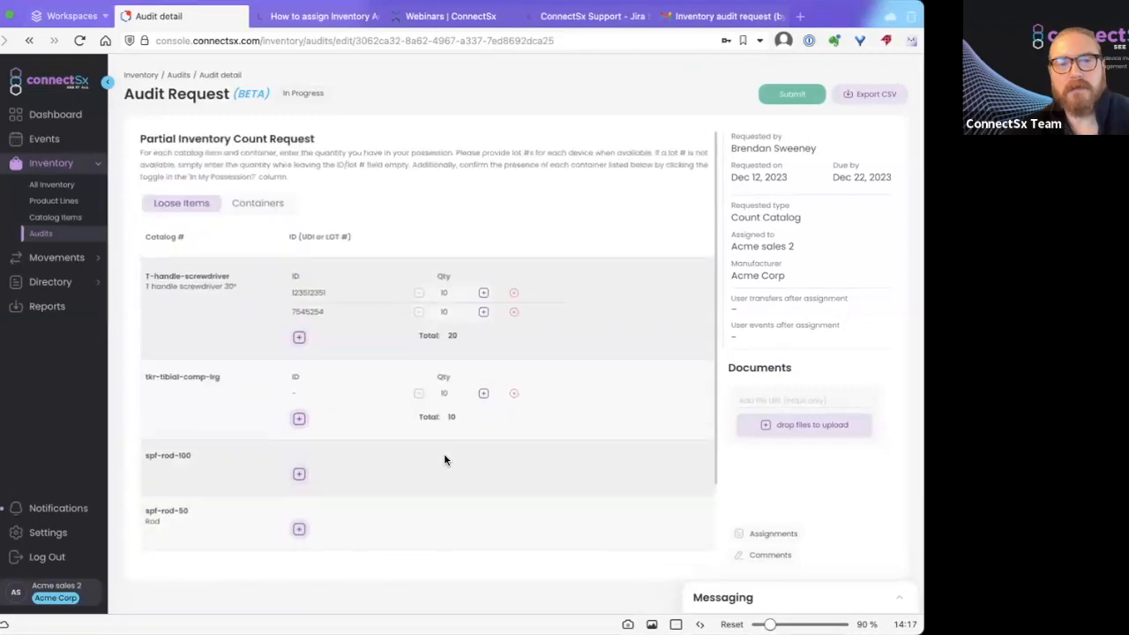
left_click(791, 96)
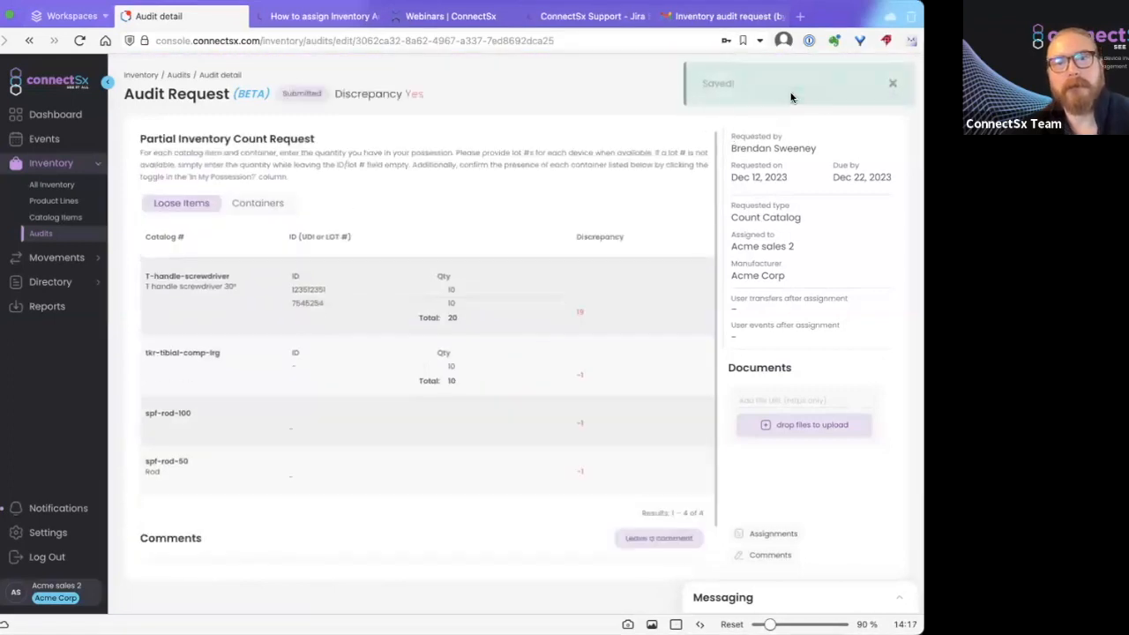
left_click(893, 84)
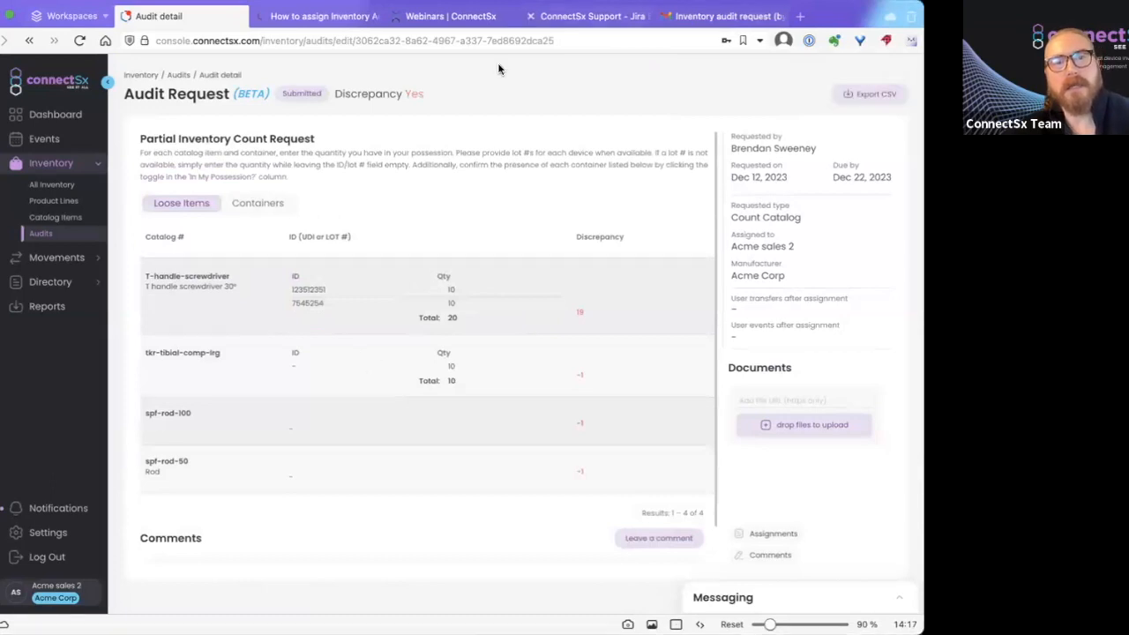
left_click(725, 16)
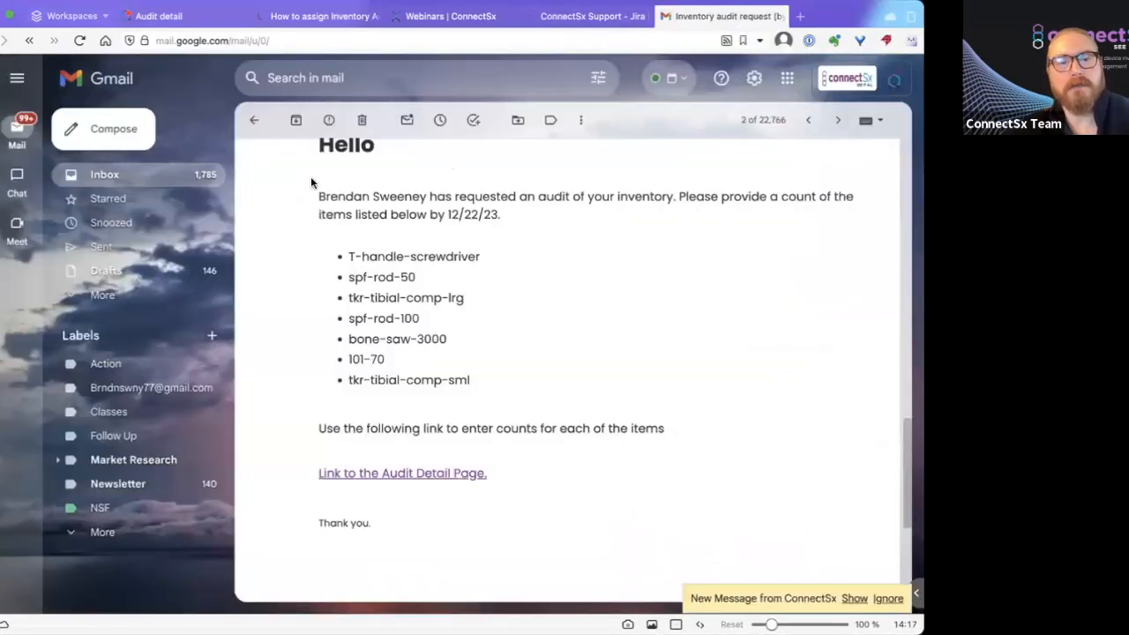
left_click(254, 120)
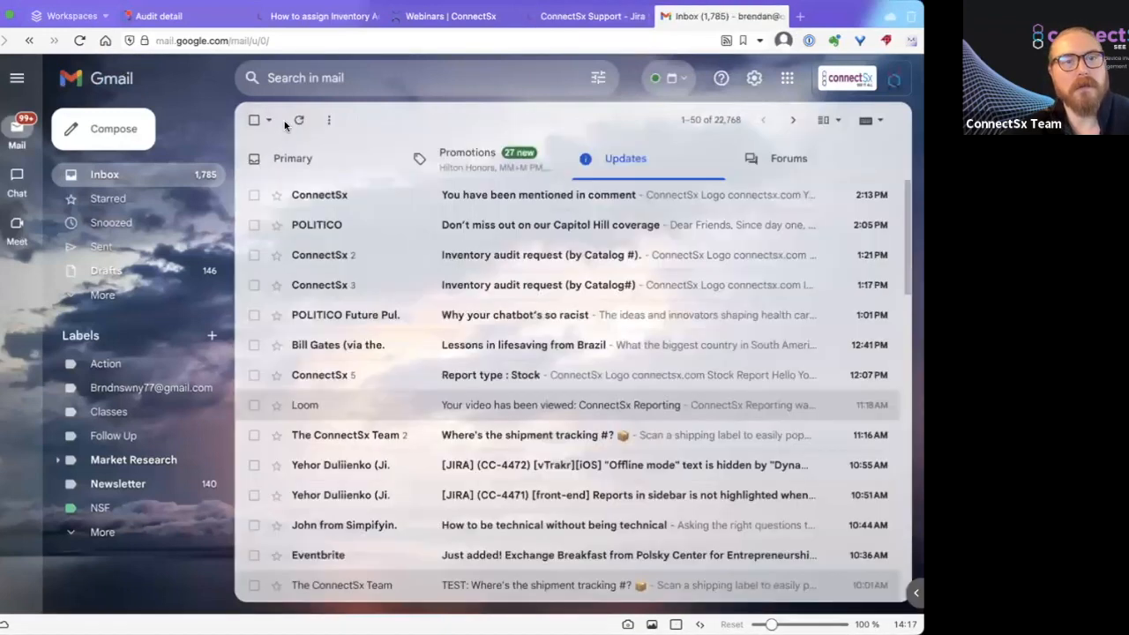
left_click(468, 196)
left_click(254, 120)
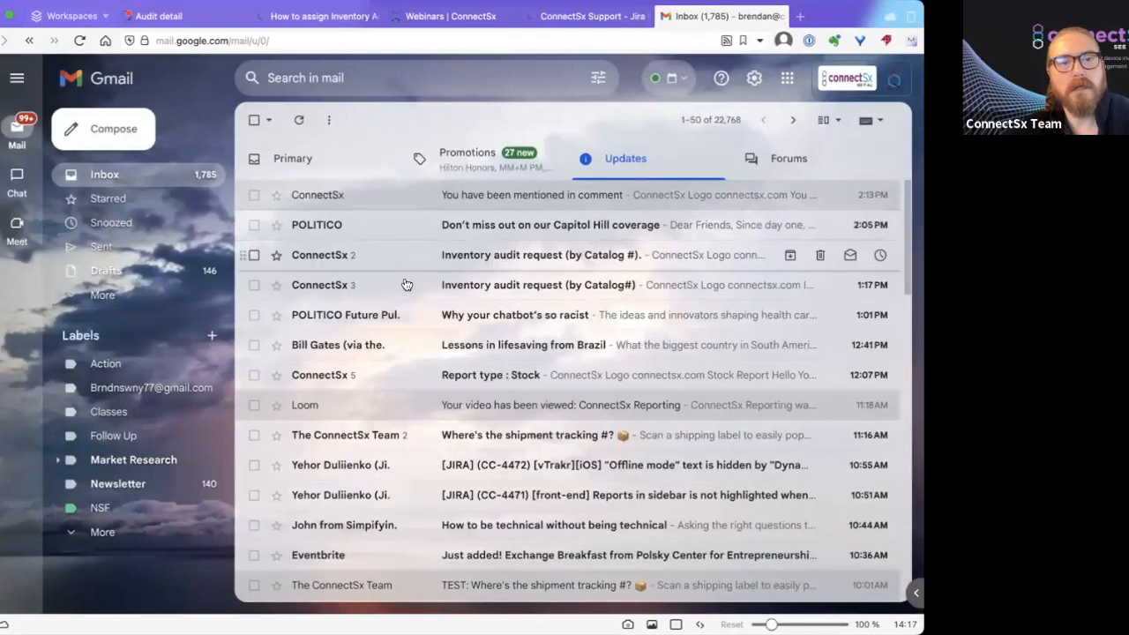
left_click(459, 285)
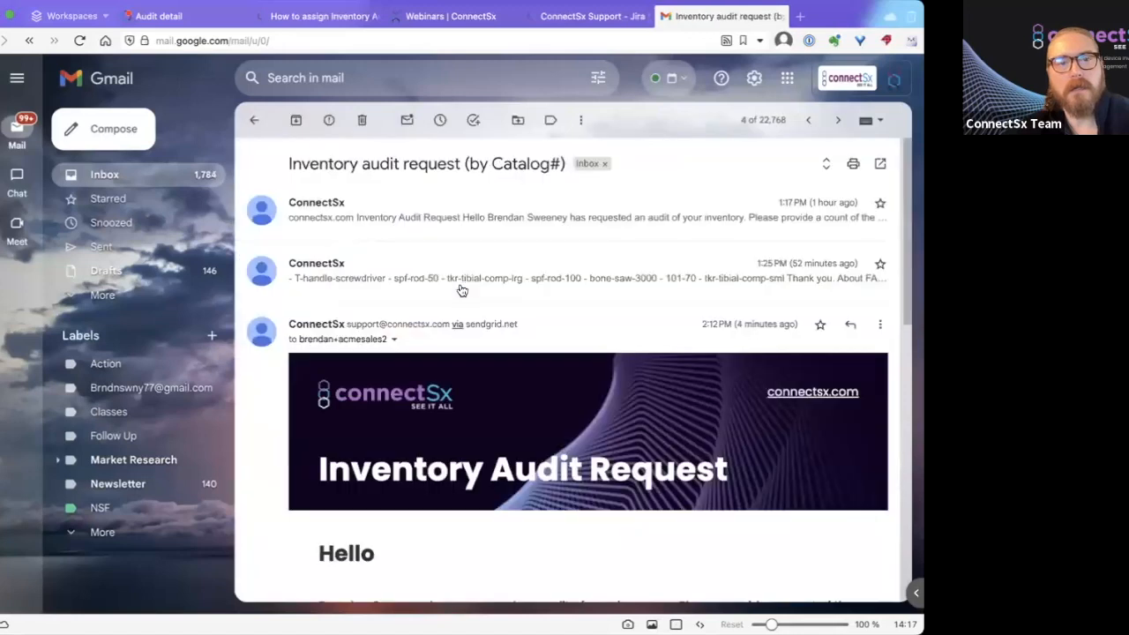
scroll(460, 290, "down", 4)
left_click(254, 119)
left_click(546, 264)
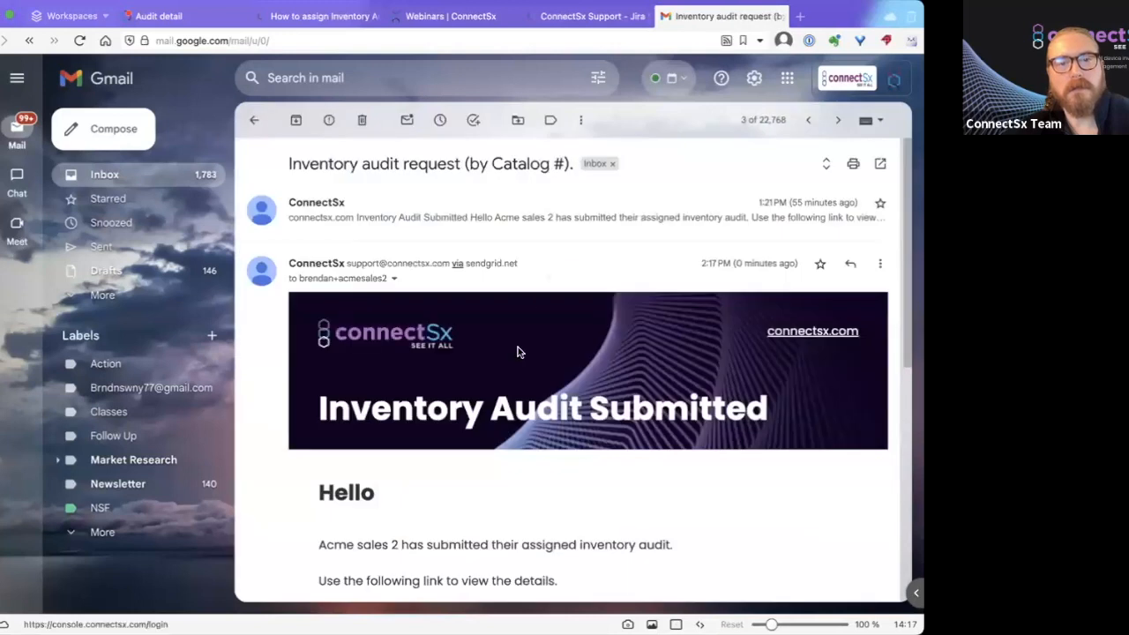
scroll(519, 353, "down", 3)
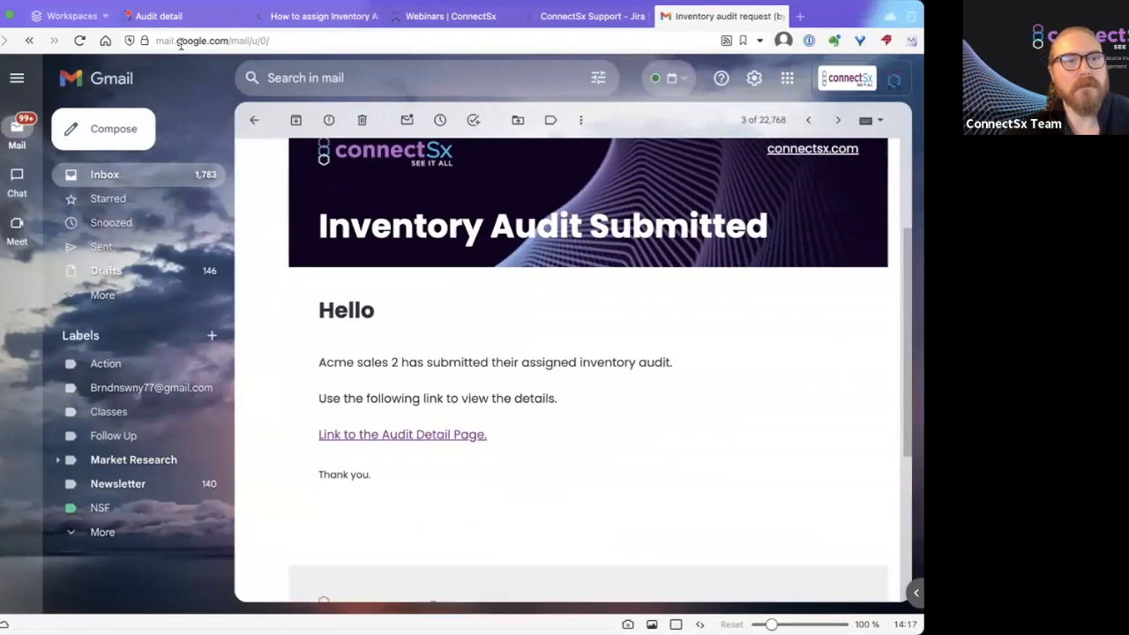
left_click(176, 16)
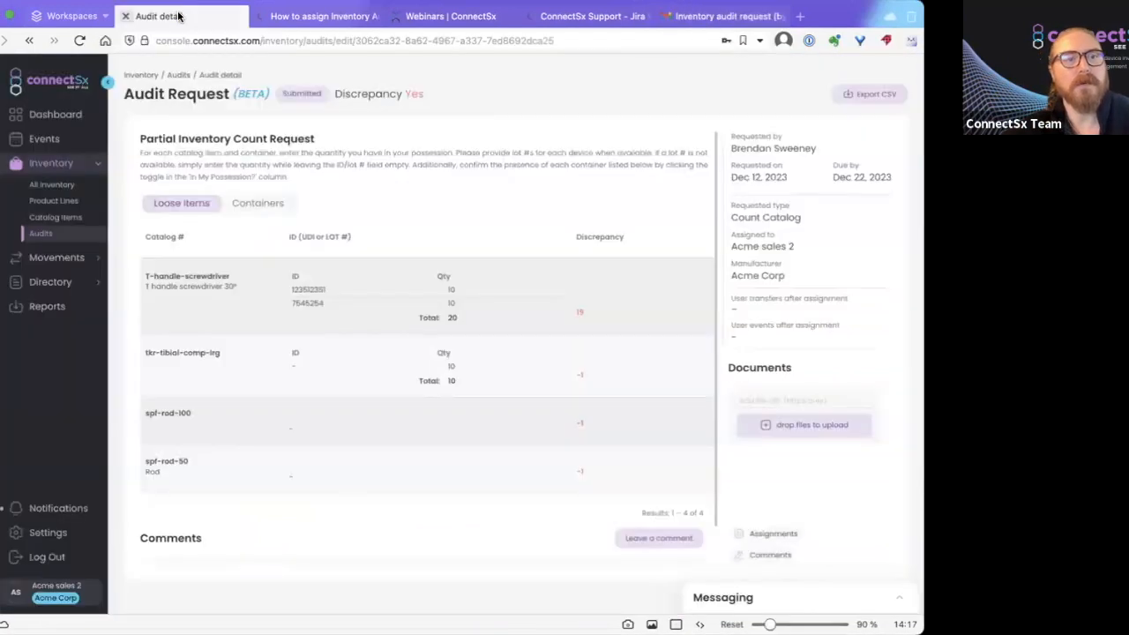
Log out and sign in with the admin account's saved login.
left_click(50, 555)
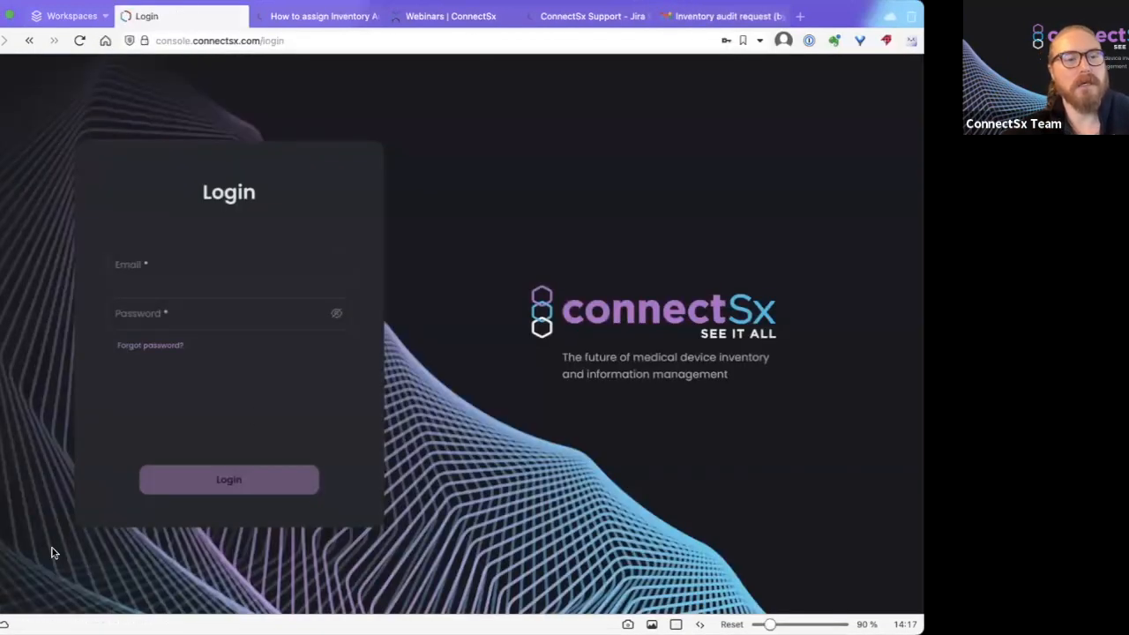
triple_click(196, 266)
left_click(196, 294)
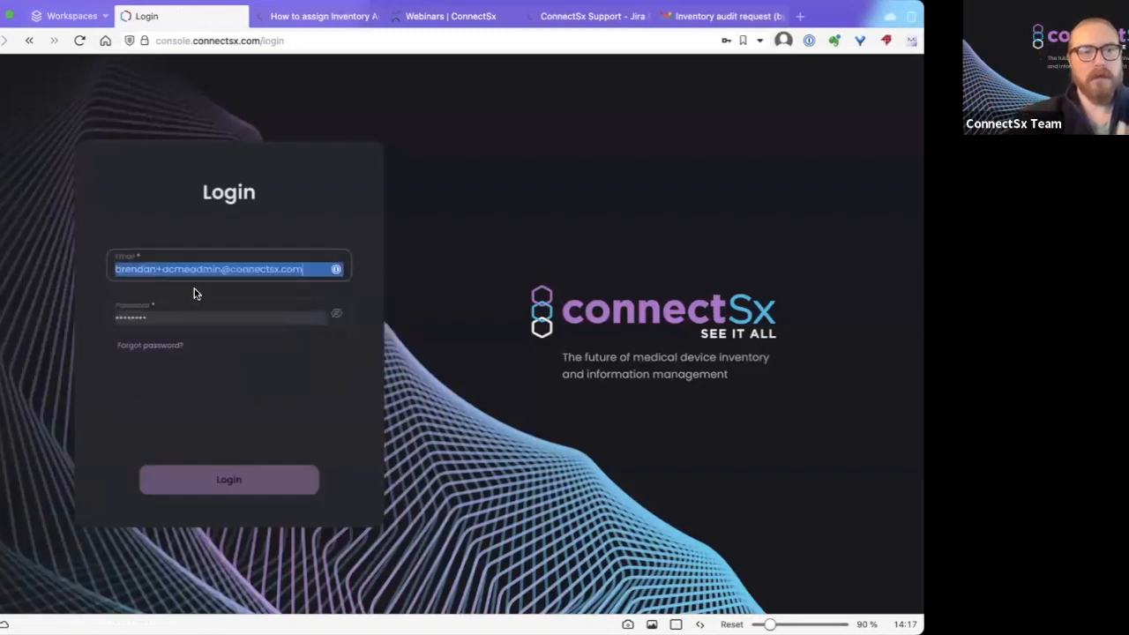
left_click(231, 476)
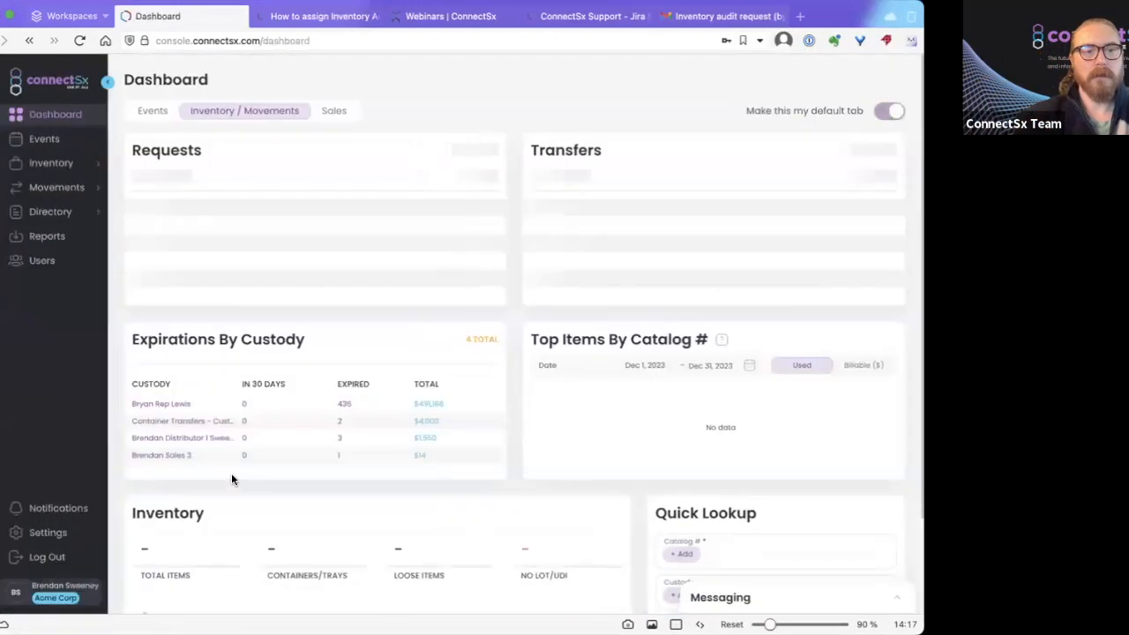
Open the submitted audit with the discrepancy flag from Inventory > Audits.
left_click(50, 162)
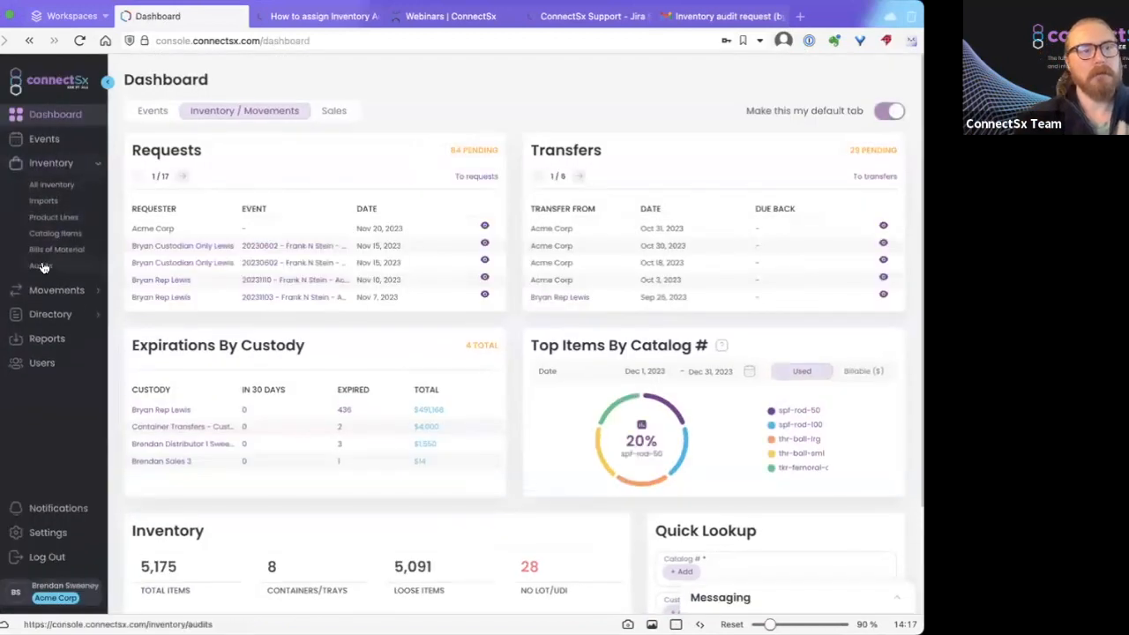
left_click(40, 267)
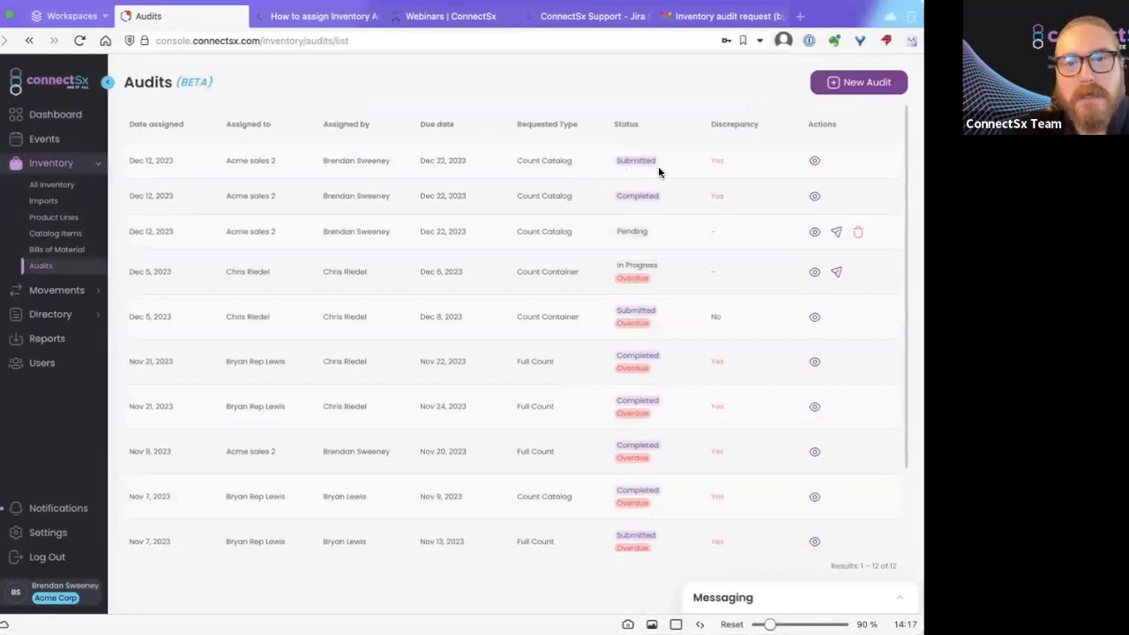
double_click(717, 161)
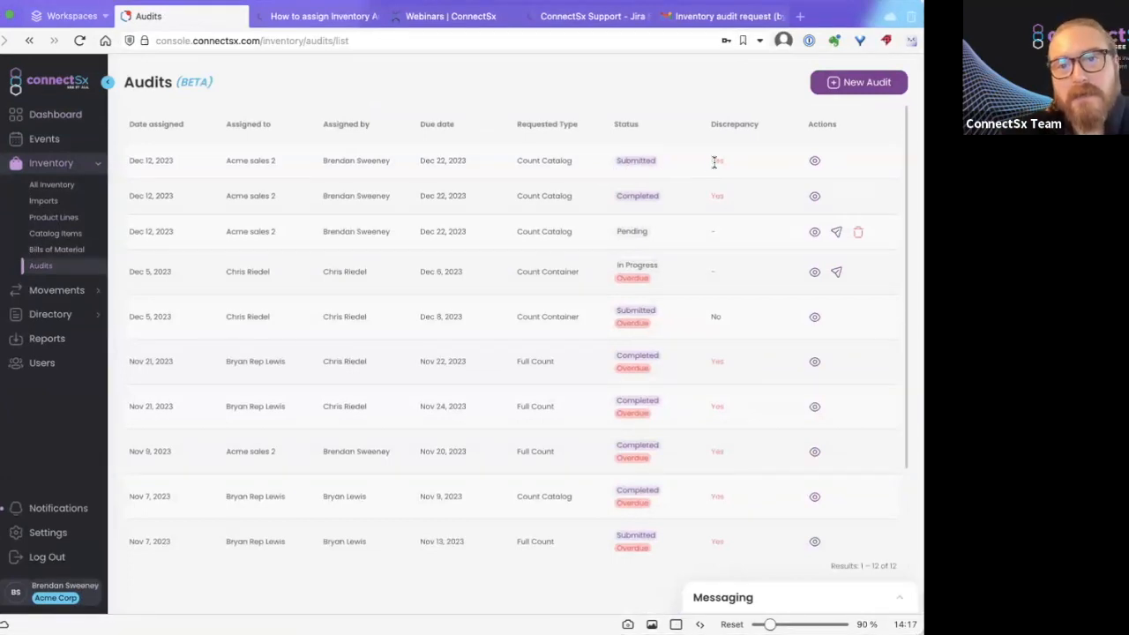
left_click(814, 162)
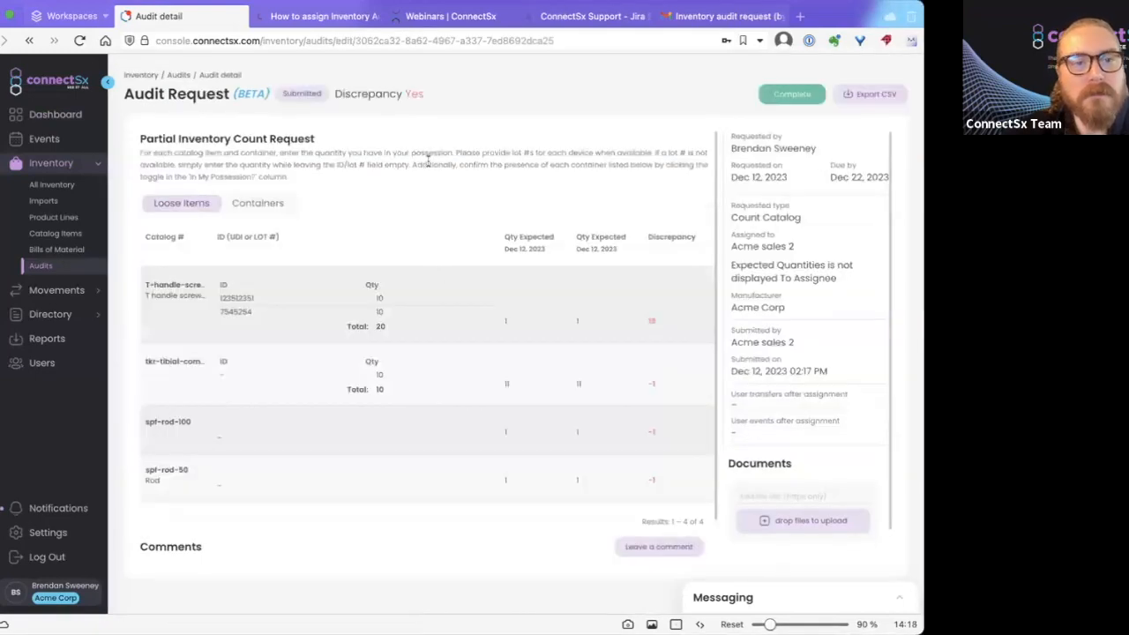
Review the audit request's discrepancies and comment, then bring up its exported CSV in Excel.
scroll(446, 225, "down", 1)
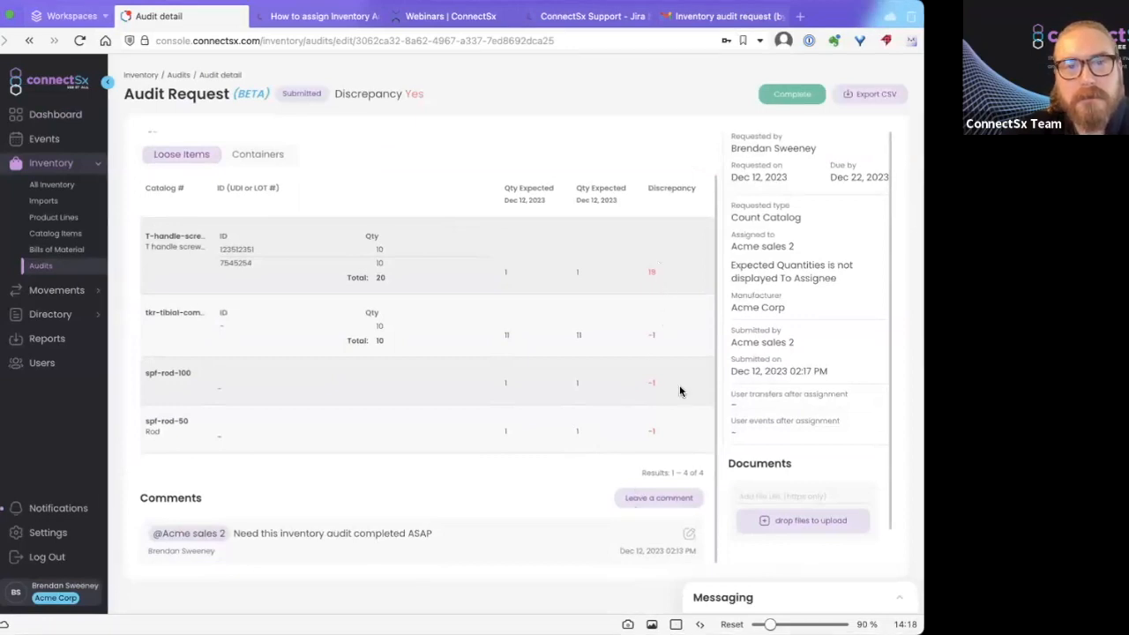
scroll(679, 387, "up", 1)
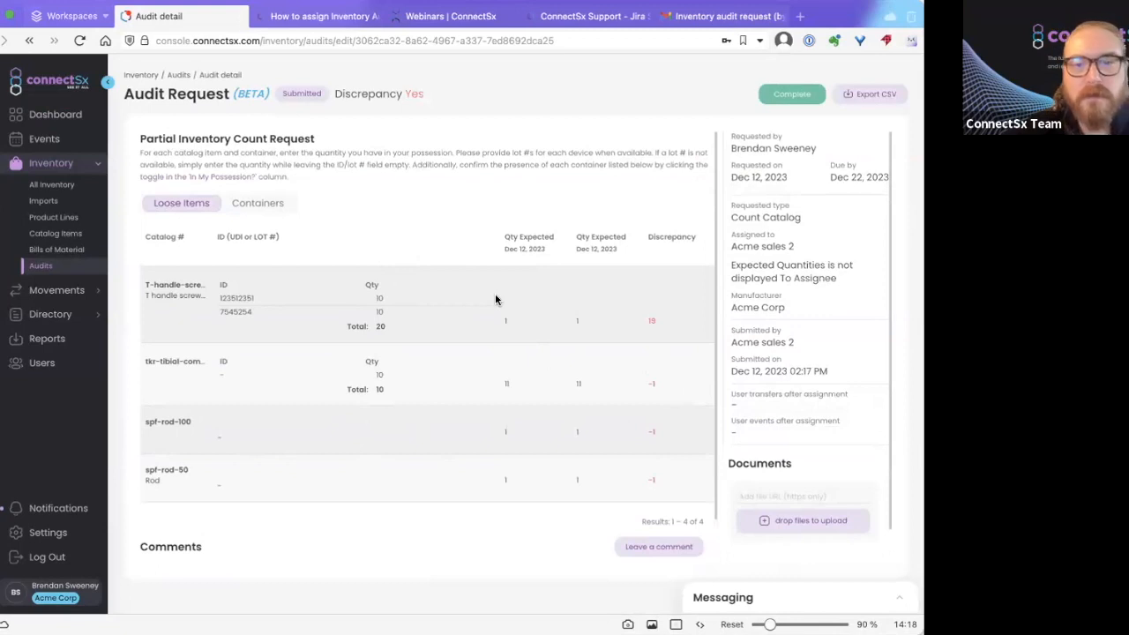
scroll(495, 299, "down", 1)
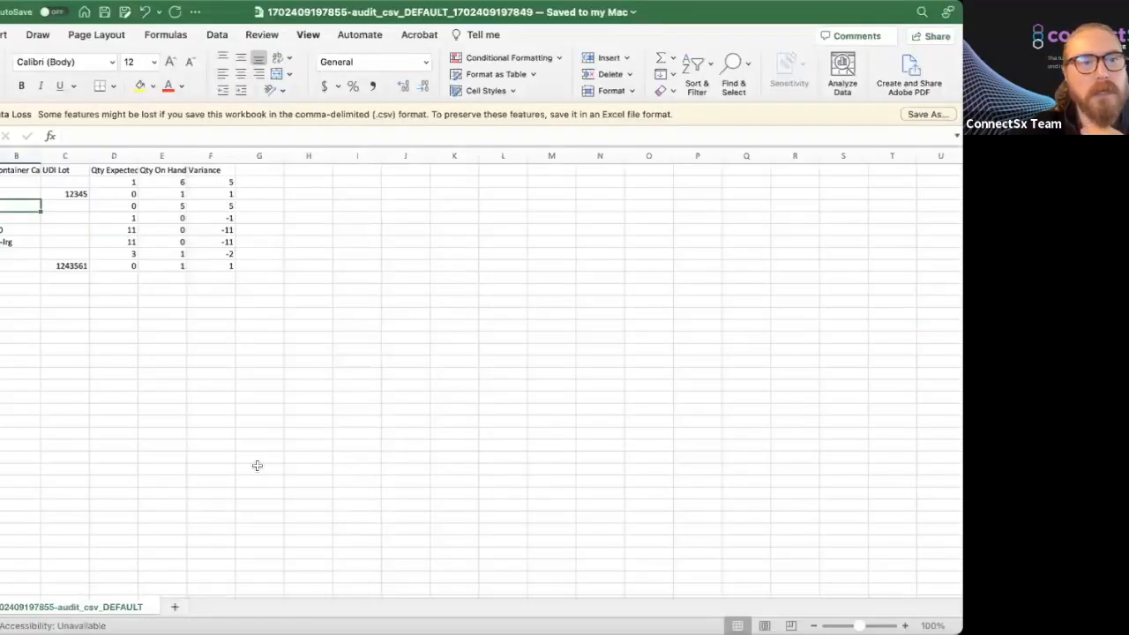
left_click(128, 362)
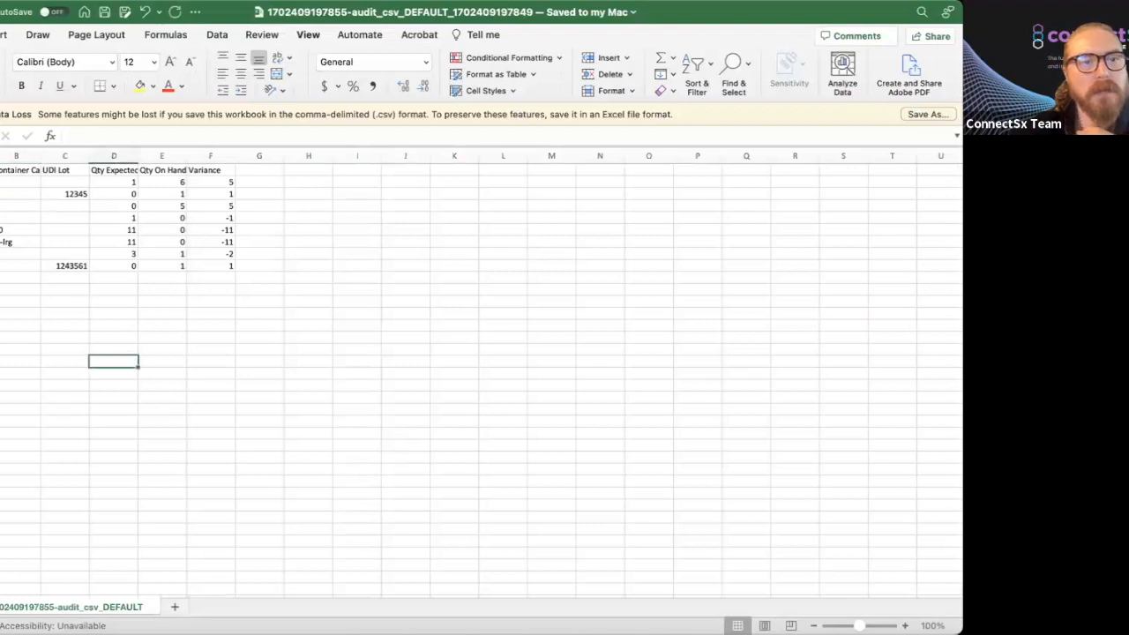
Clear column F's Variance values, leaving the Qty Expected and Qty On Hand figures intact.
left_click(202, 156)
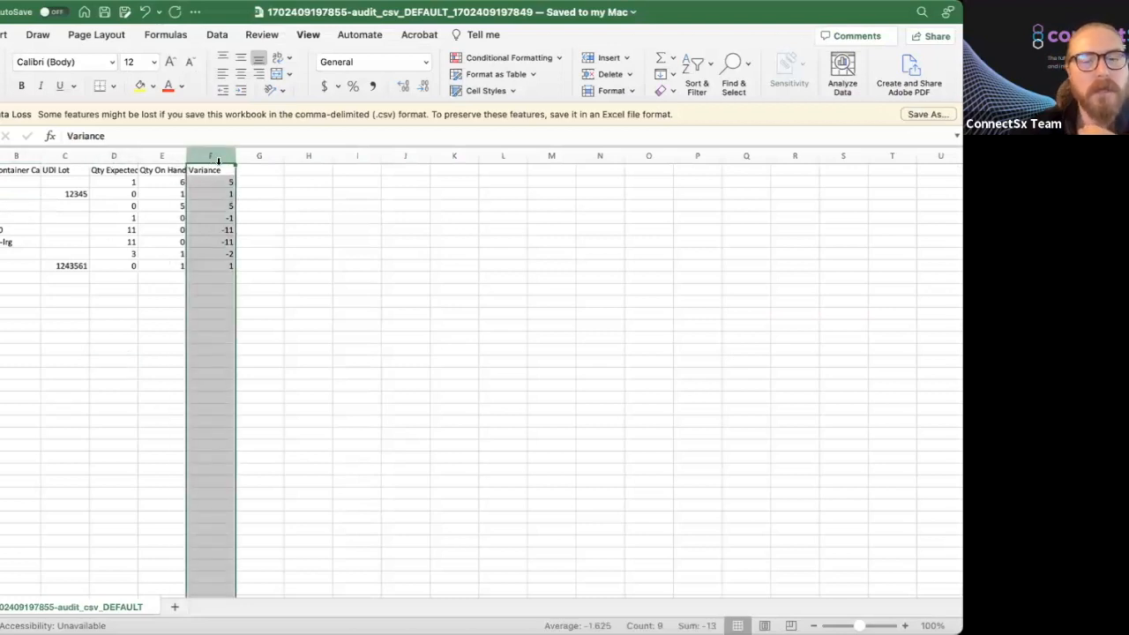
key("Delete")
left_click(355, 290)
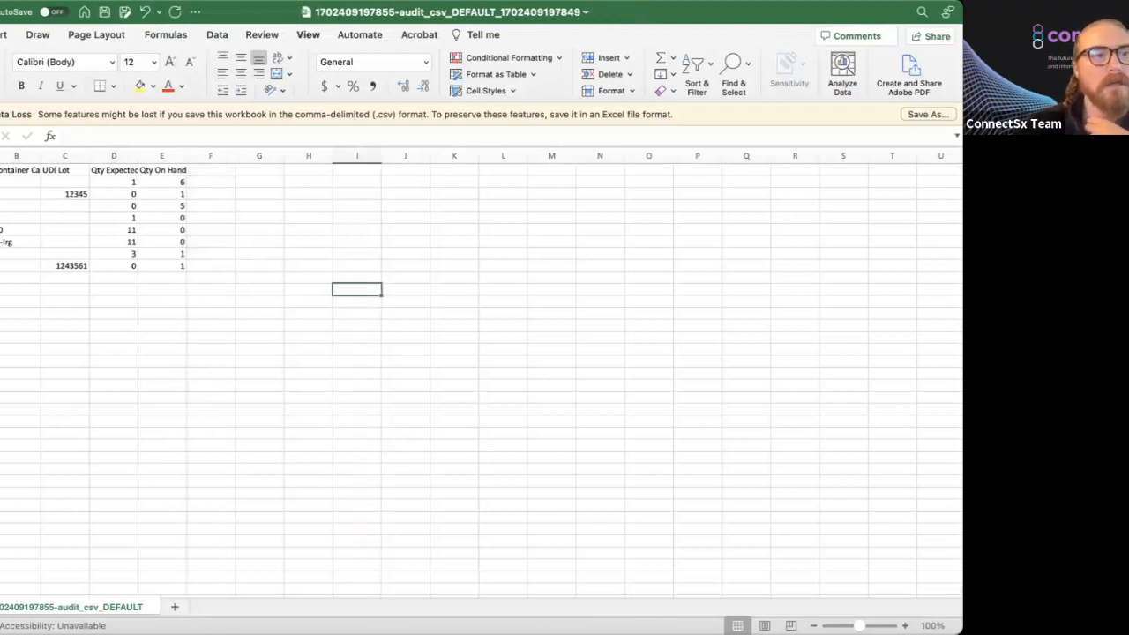
left_click(0, 157)
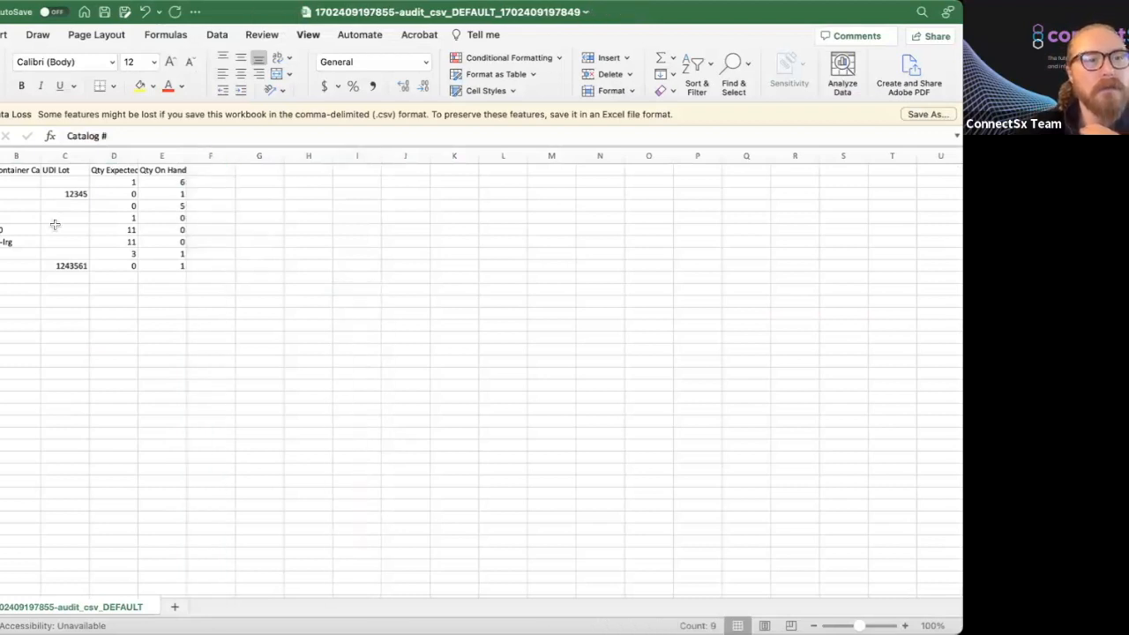
left_click(11, 194)
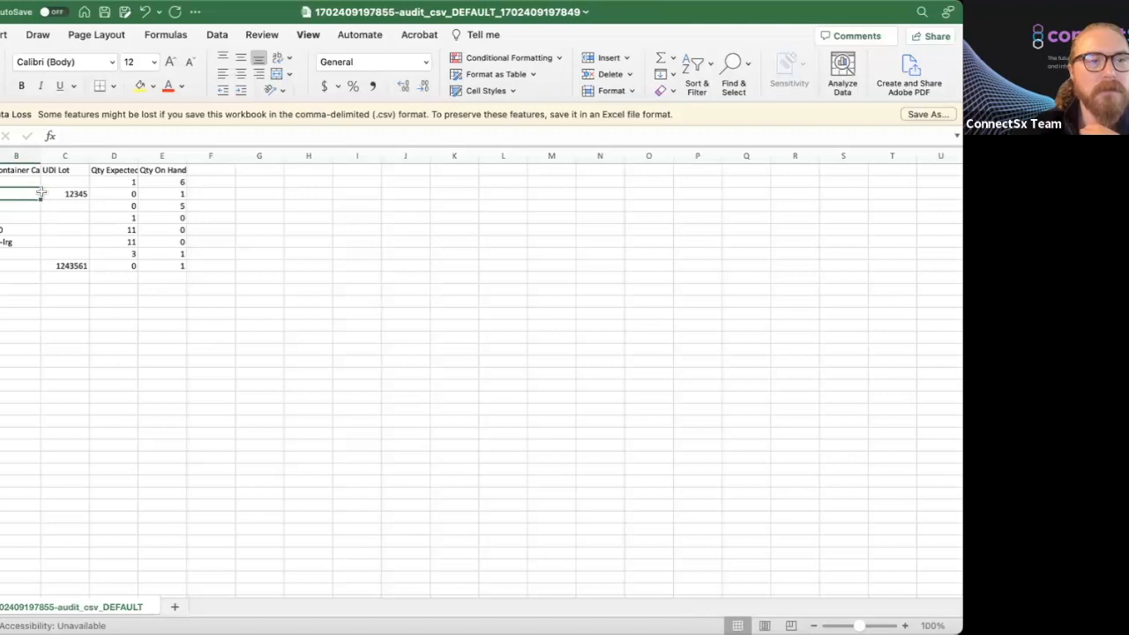
left_click(70, 195)
left_click_drag(116, 194, 162, 182)
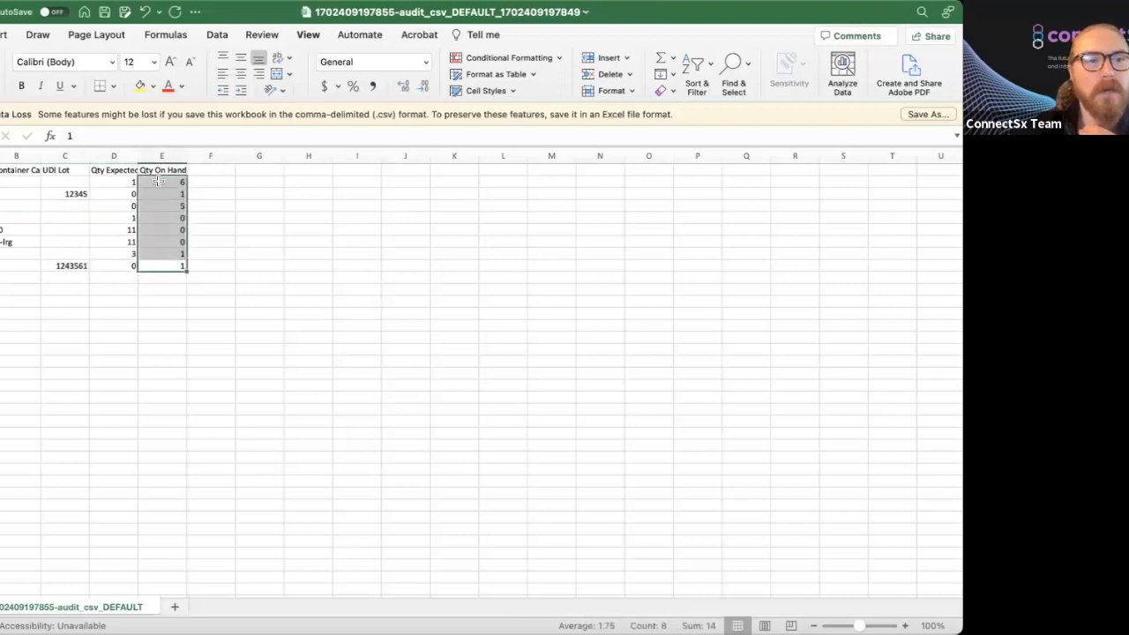
left_click(220, 169)
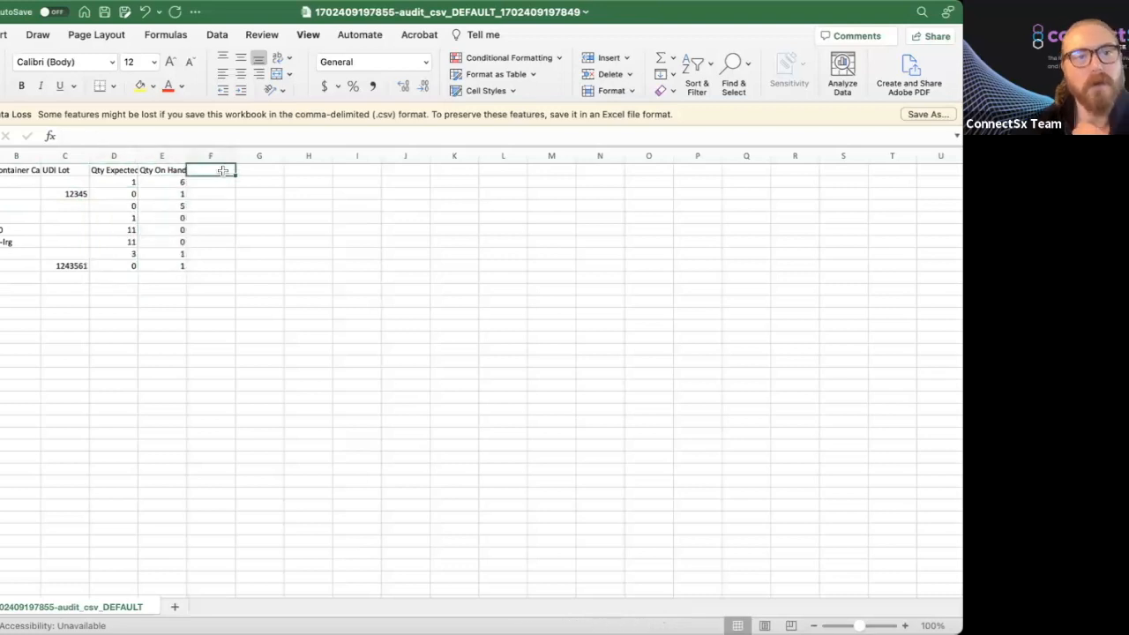
Add a 'Variance' header in F1 with =E2-D2 in F2, filled down to row 9.
type("Variance")
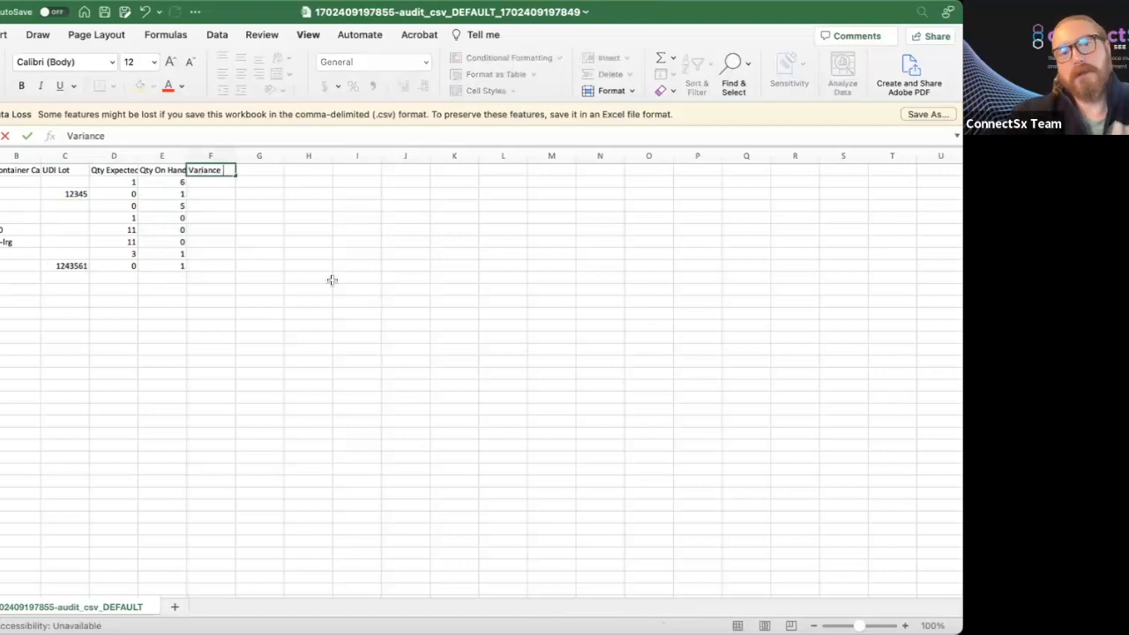
key("Return")
type("=E2-D2")
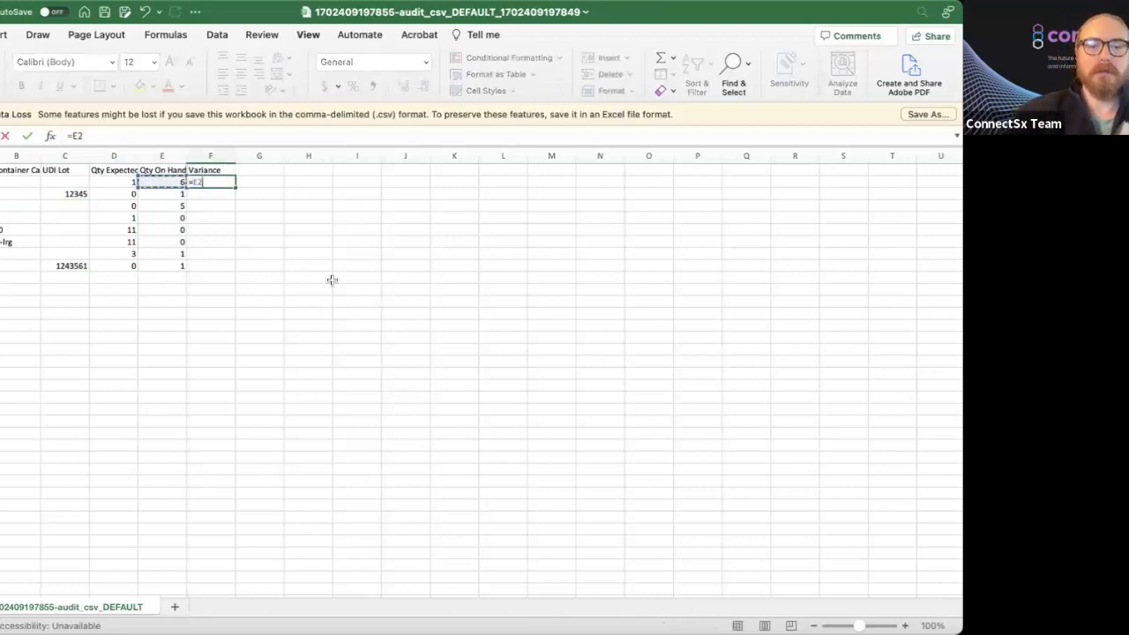
key("Return")
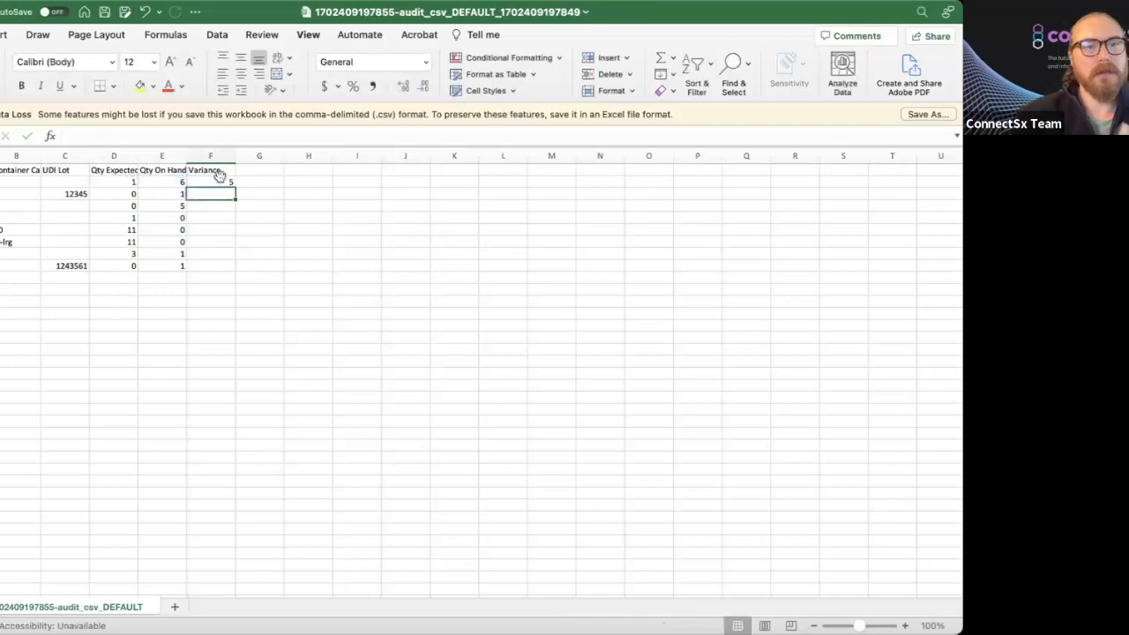
left_click(222, 180)
left_click_drag(234, 186, 224, 270)
Rewrite F2's formula as Qty Expected minus Qty On Hand.
left_click(208, 178)
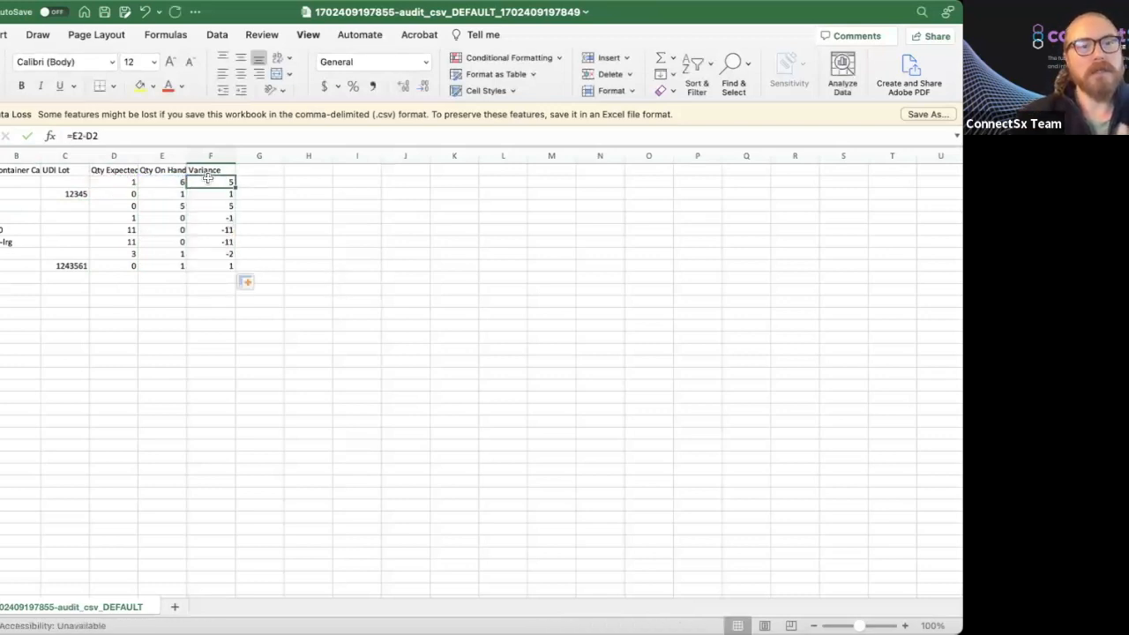
type("=")
type("-")
left_click(164, 182)
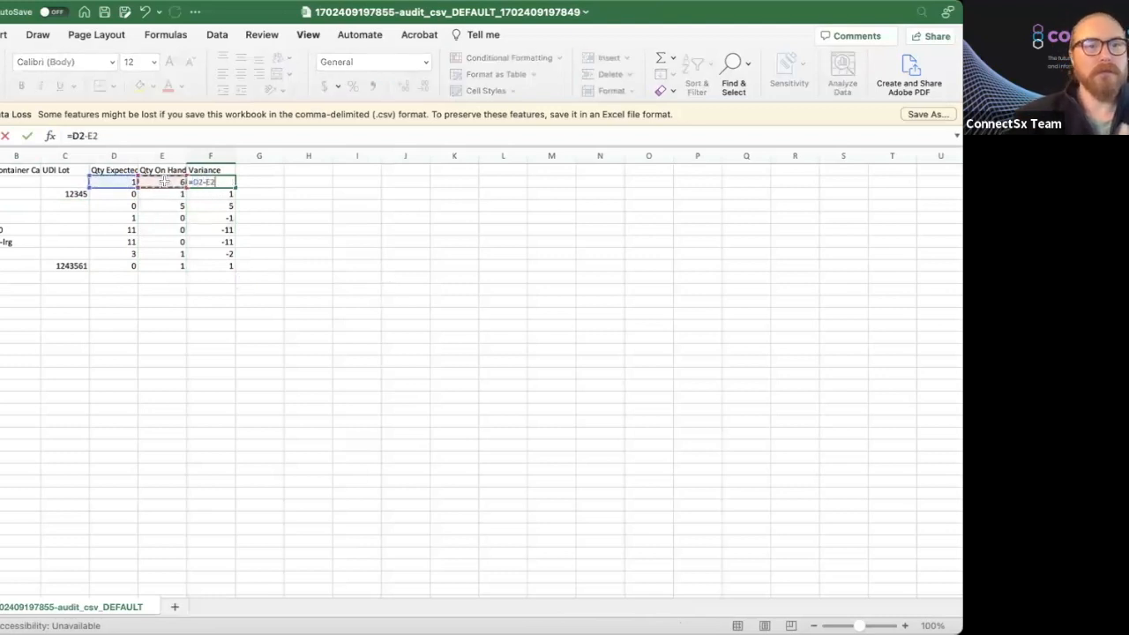
key("Return")
Restore F2 to =E2-D2 (on hand minus expected) and fill it down through row 9.
left_click(211, 180)
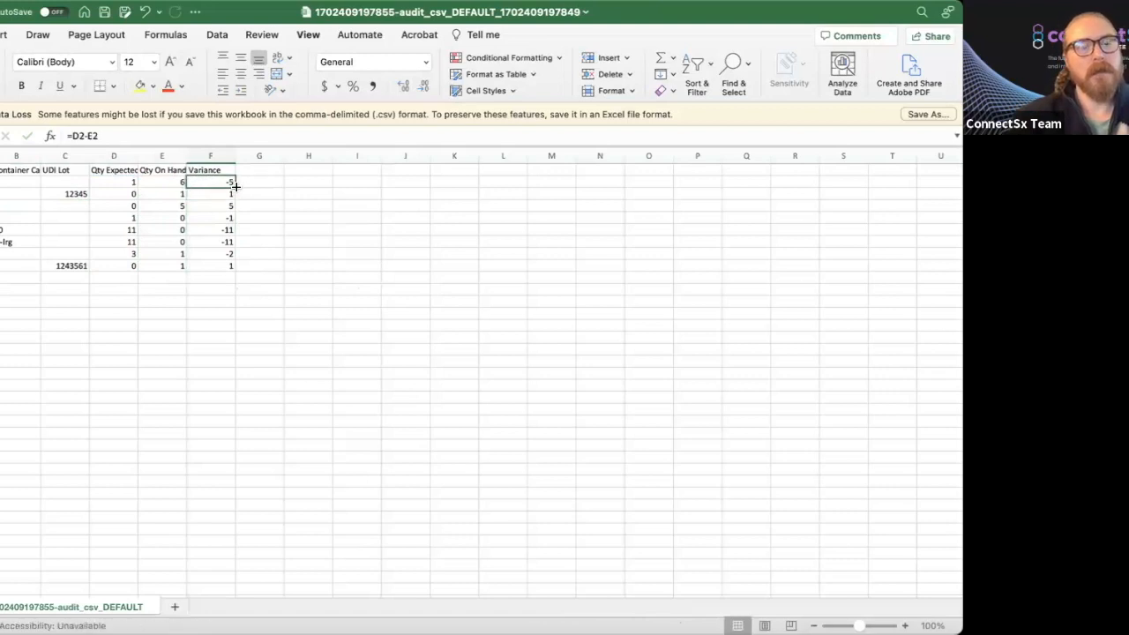
type("=")
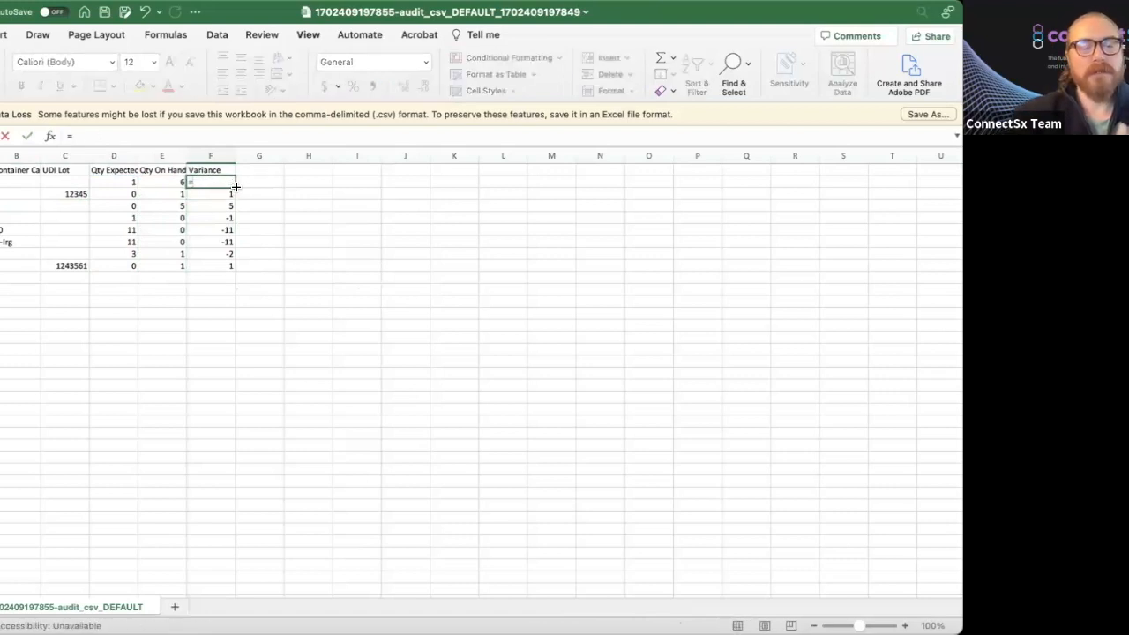
left_click(167, 181)
type("-")
left_click(115, 182)
key("Return")
left_click(221, 184)
left_click(238, 190)
left_click(216, 181)
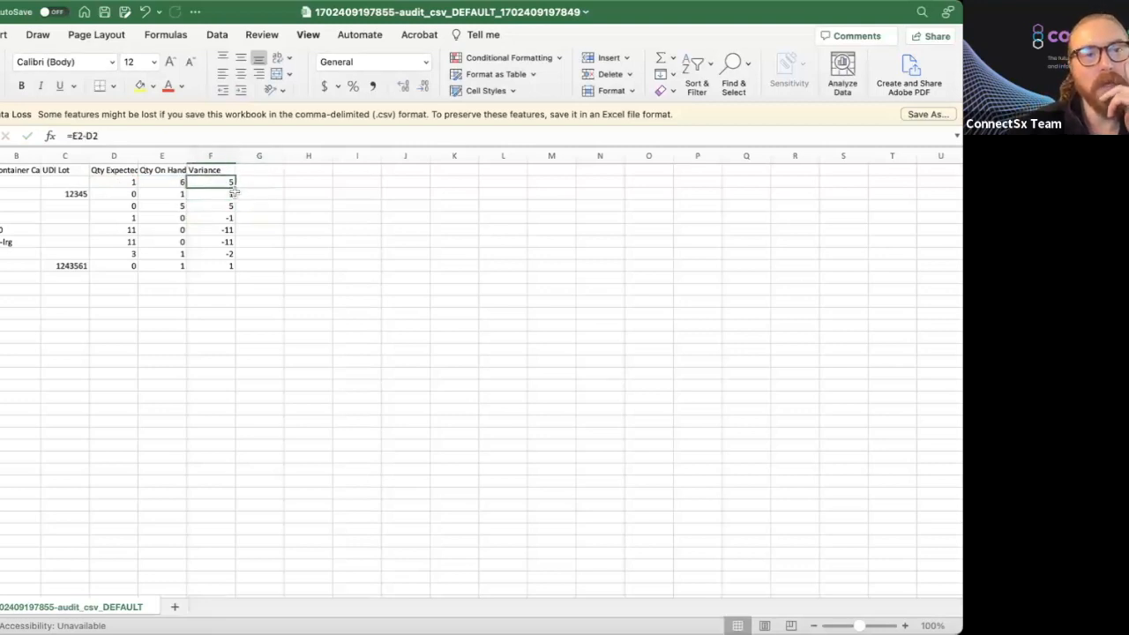
left_click_drag(235, 188, 222, 272)
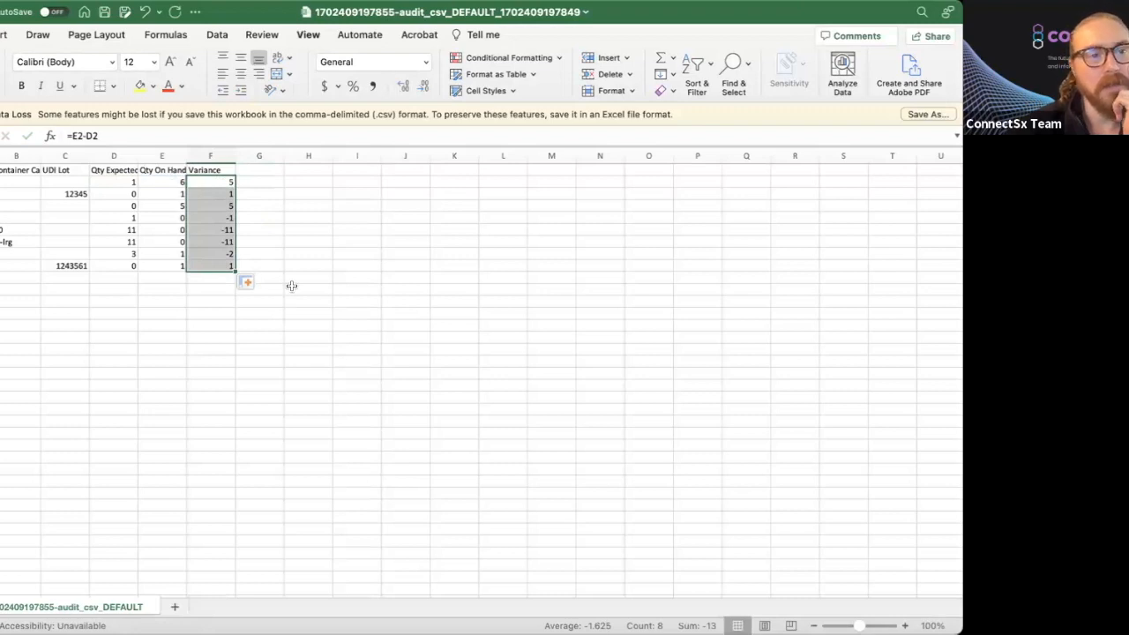
Verify row 8 (expected 3, on hand 1, variance -2), then return to ConnectSx.
left_click(123, 252)
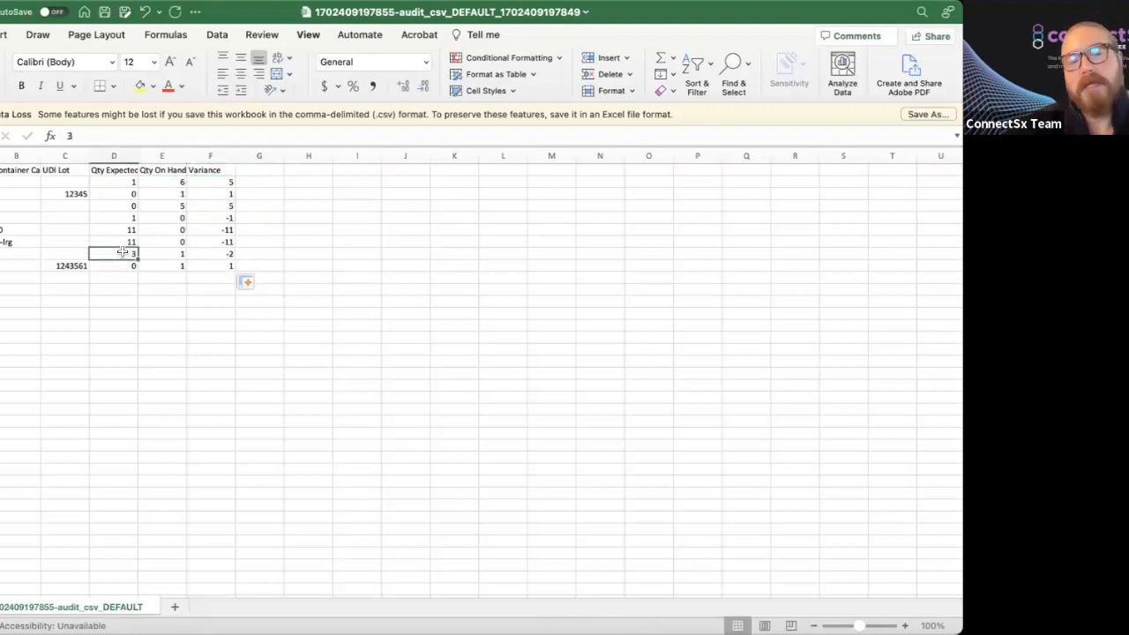
left_click(183, 255)
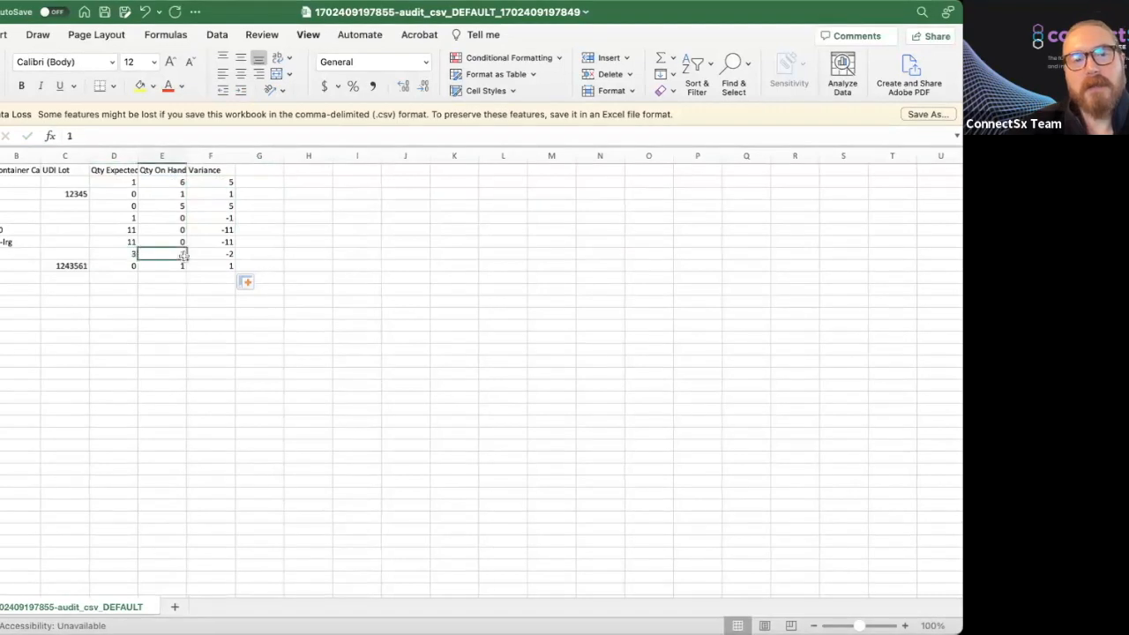
left_click(221, 253)
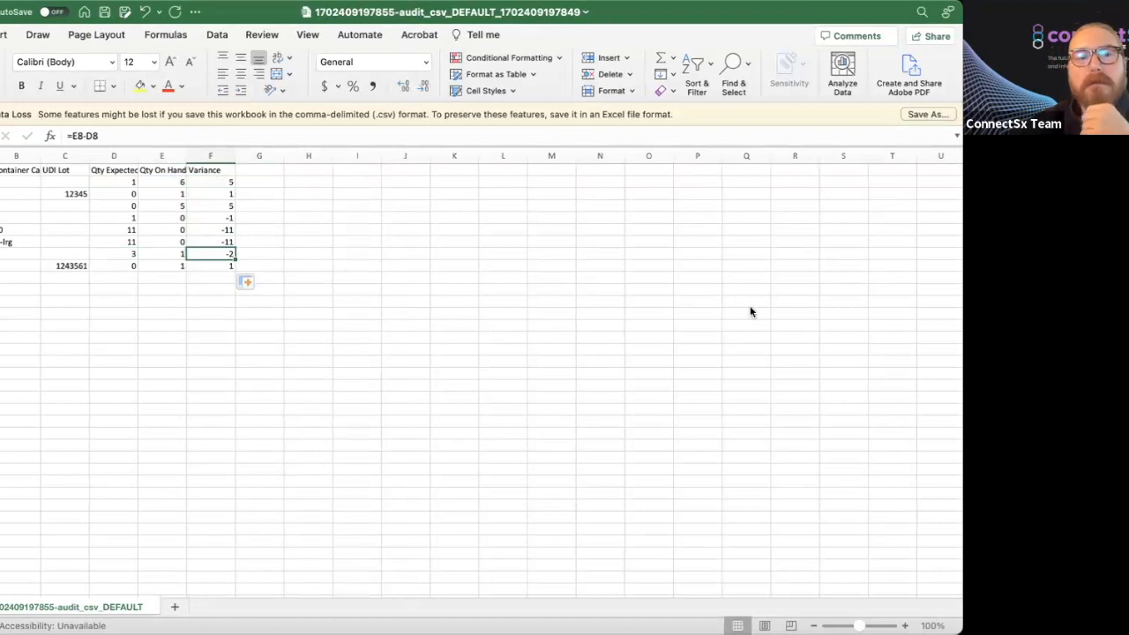
key("super+Tab")
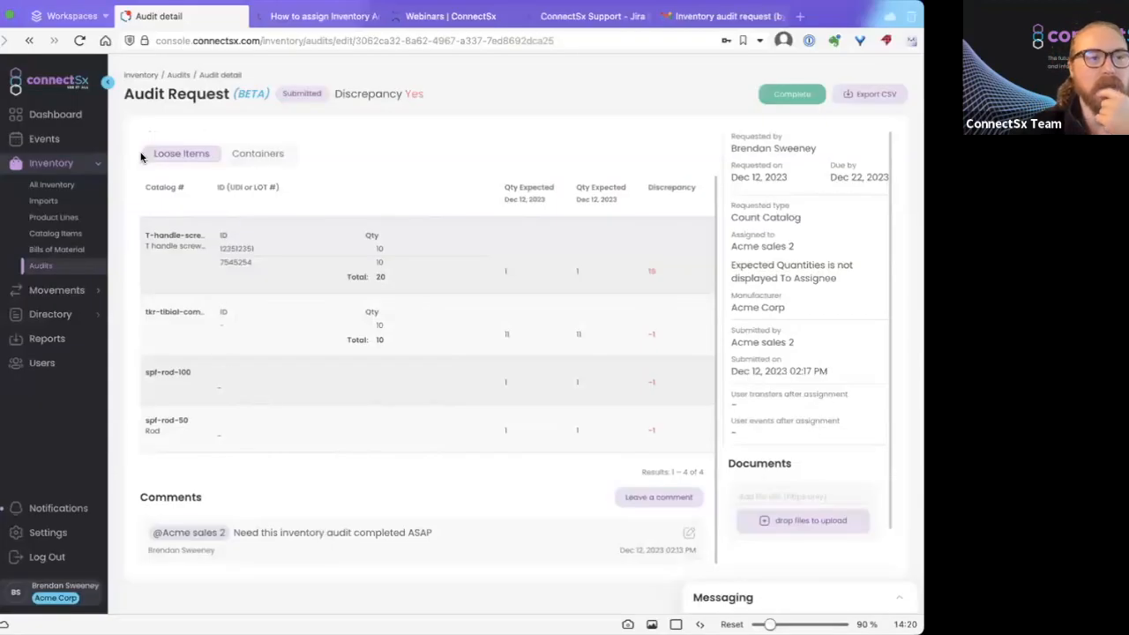
Open the All Inventory list from the Inventory section of the sidebar.
left_click(46, 186)
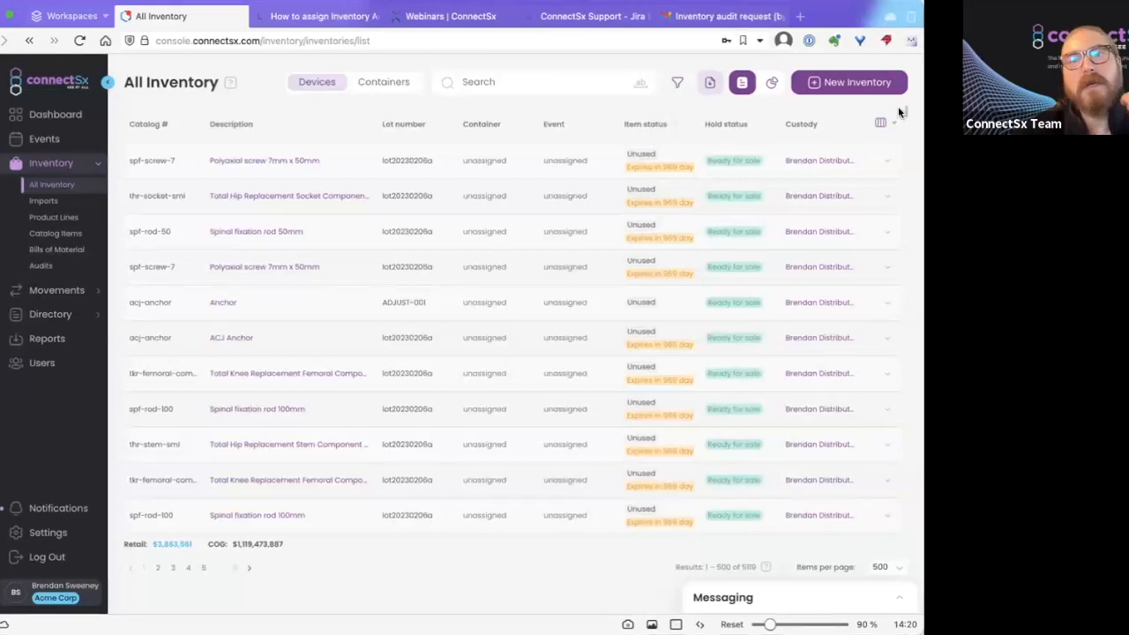
Preview and close the Create Inventory form, then go to the Events board.
left_click(818, 84)
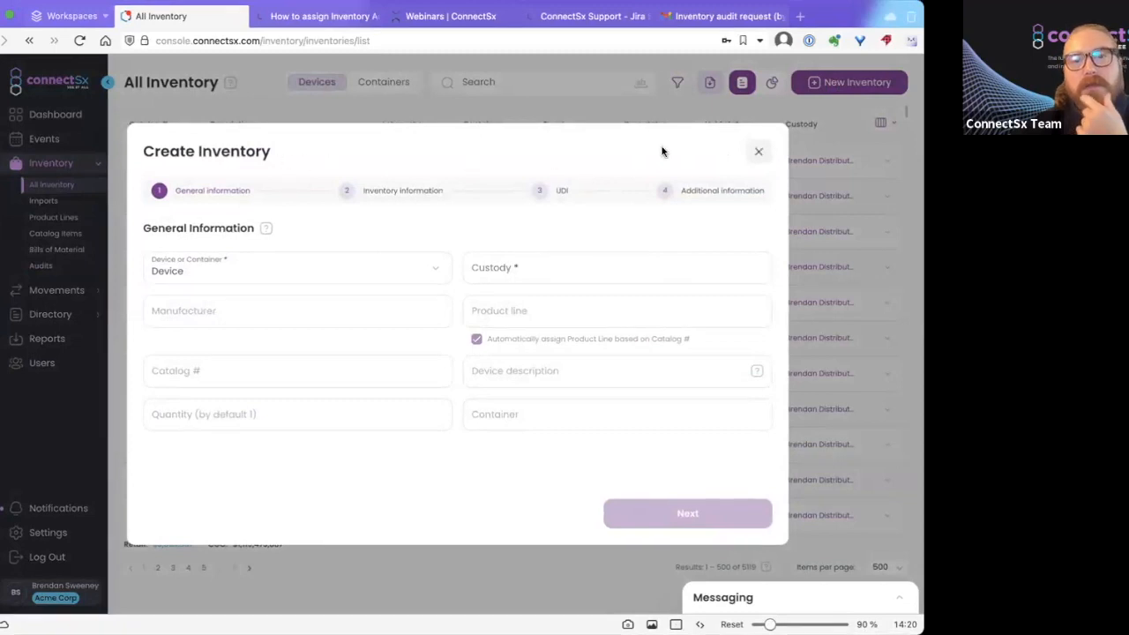
left_click(756, 154)
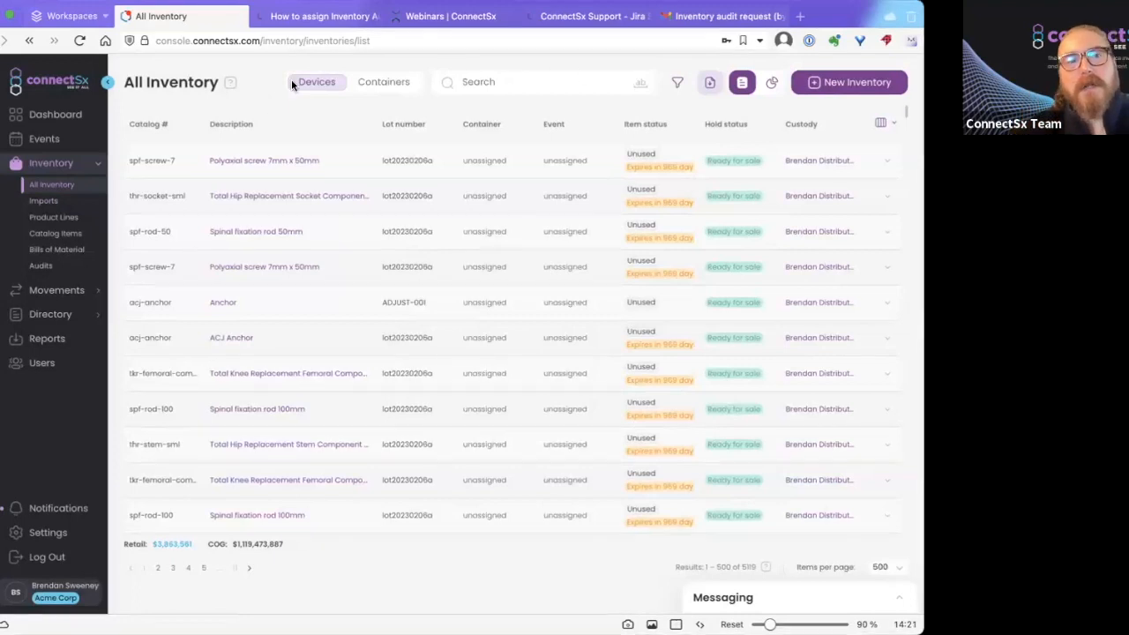
left_click(51, 139)
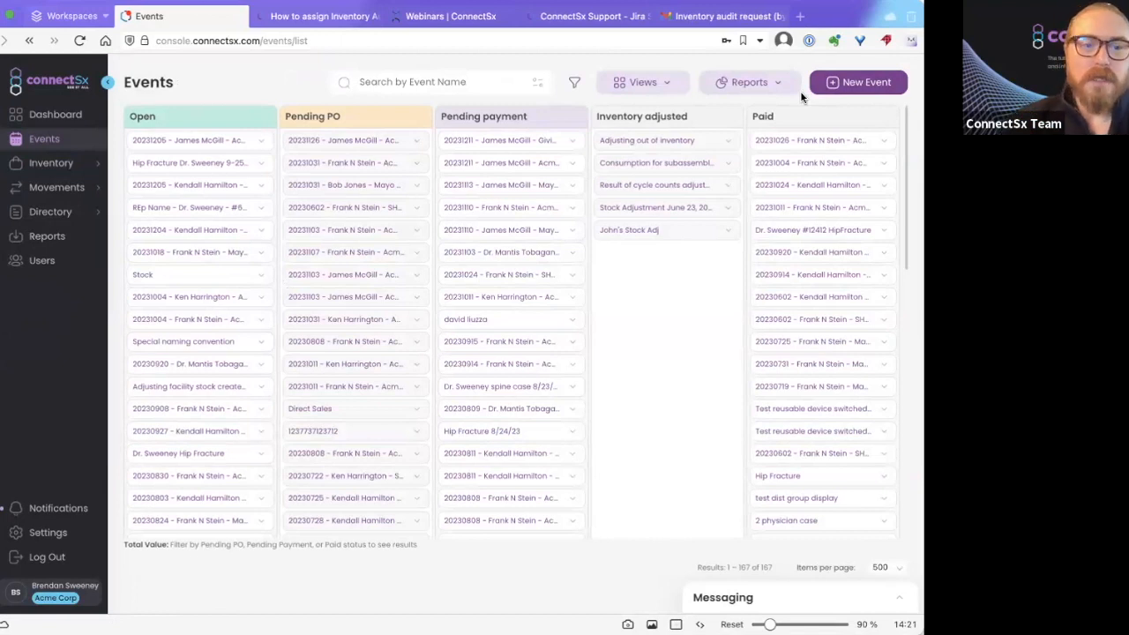
Start a new event with type Stock Adjustment.
left_click(851, 82)
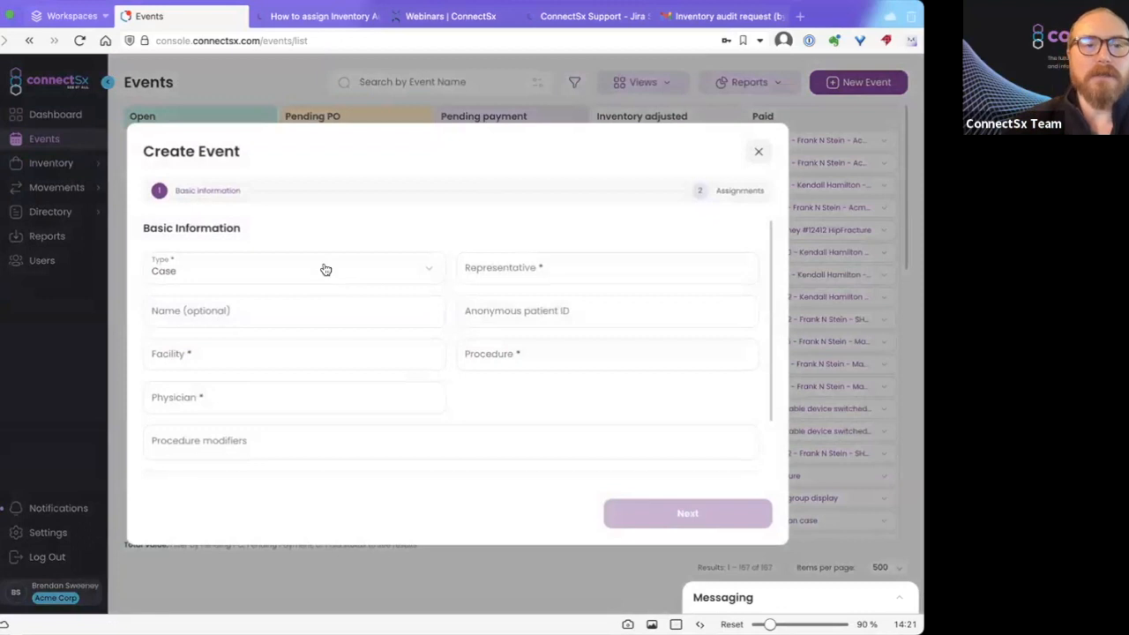
left_click(325, 268)
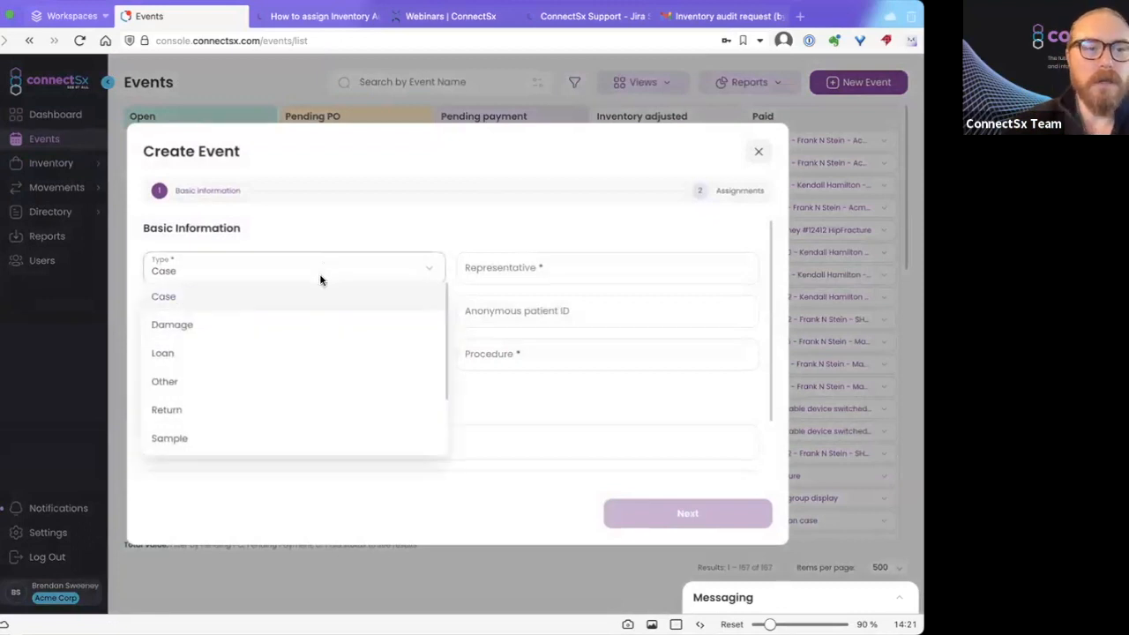
scroll(294, 388, "down", 2)
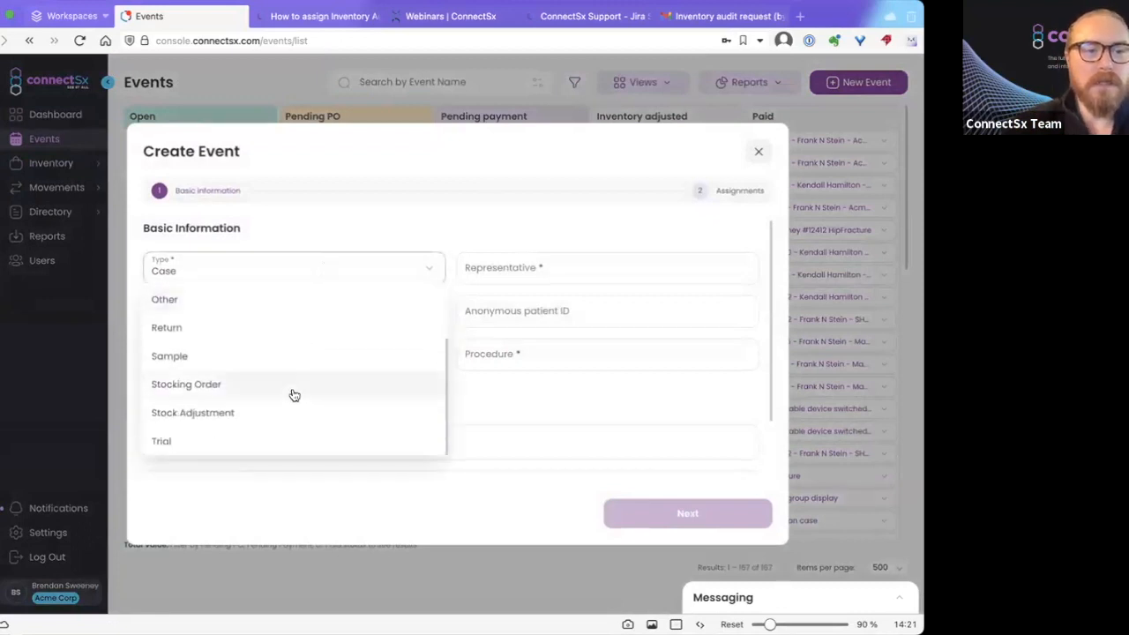
left_click(256, 419)
Name it 'Inventory Audit Reconciliation for Acme Sales 2 12/12/23', date it Dec 12, 2023, and create it.
left_click(520, 268)
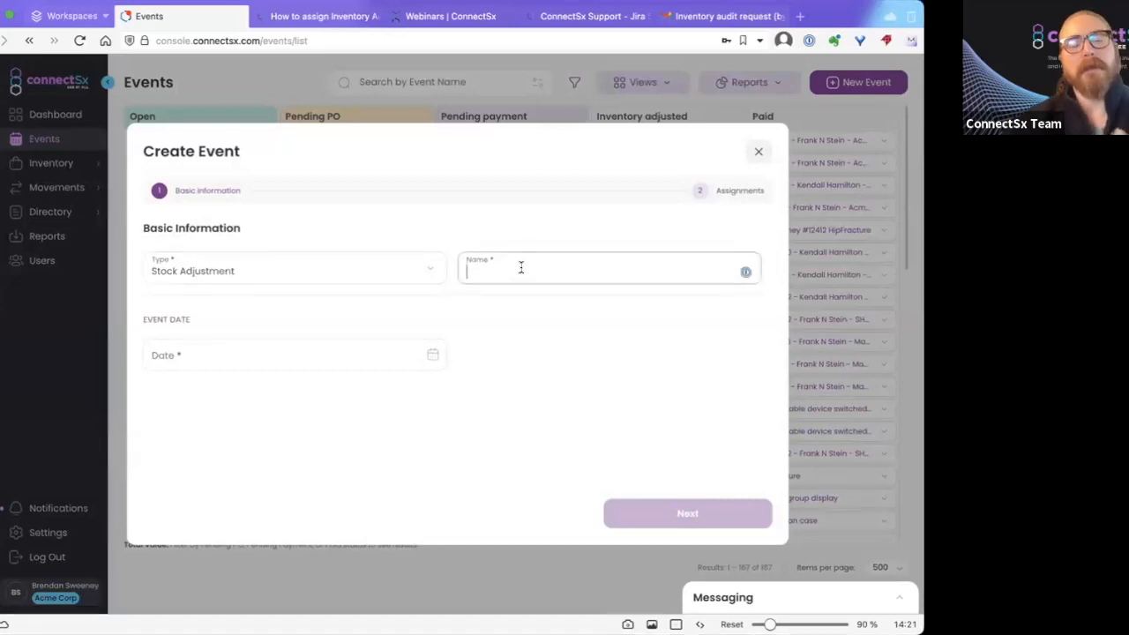
type("In")
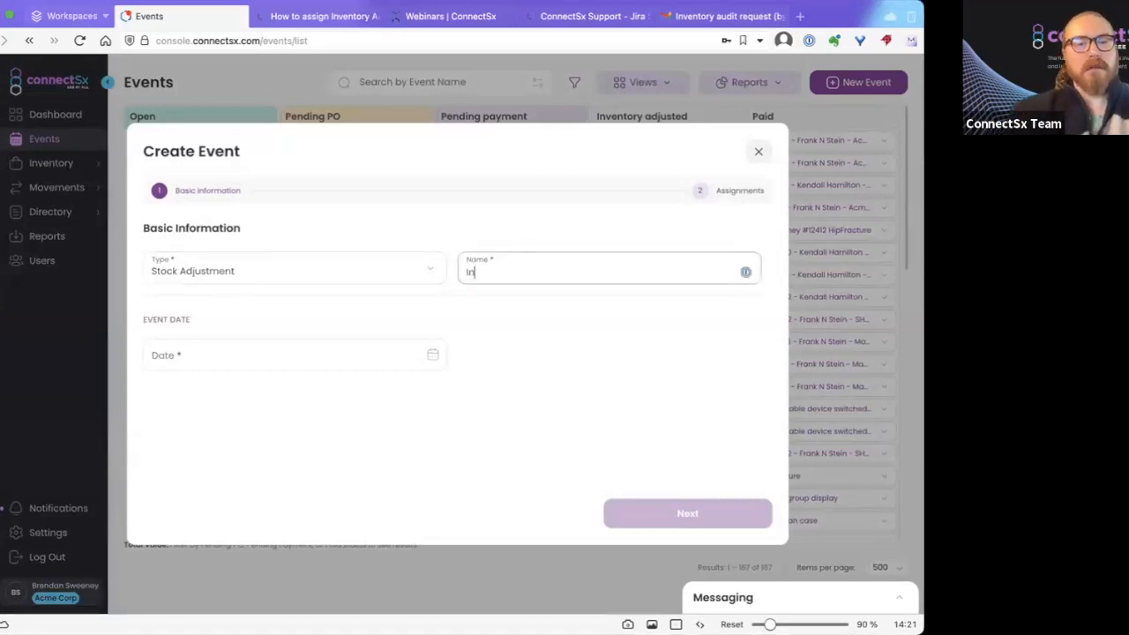
type("ventory Audit Recon")
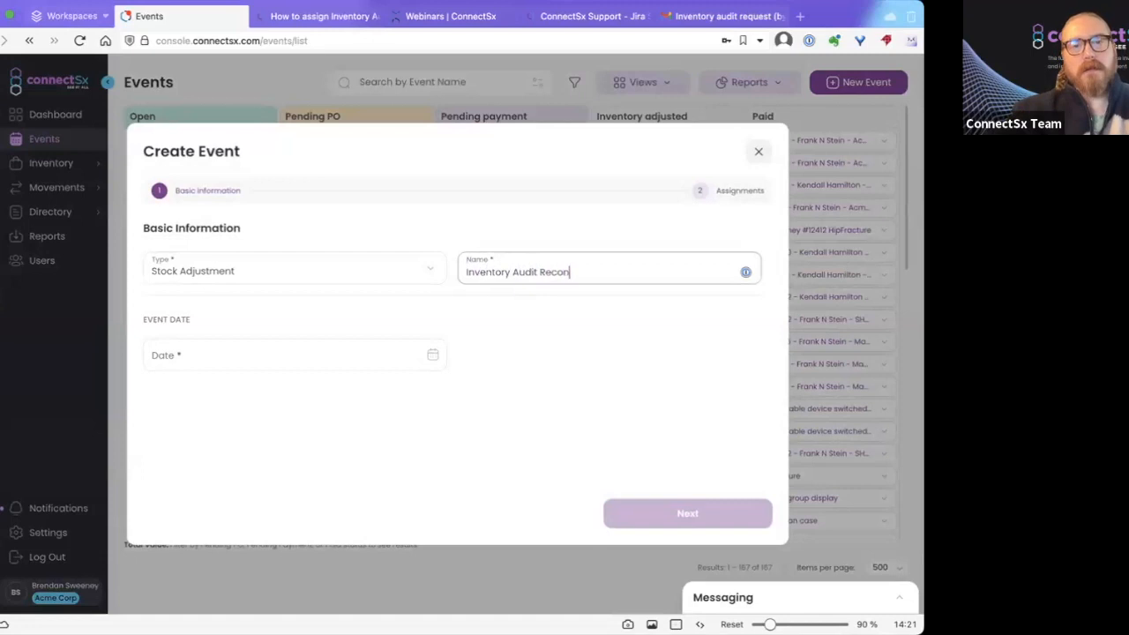
type("ciliation for ")
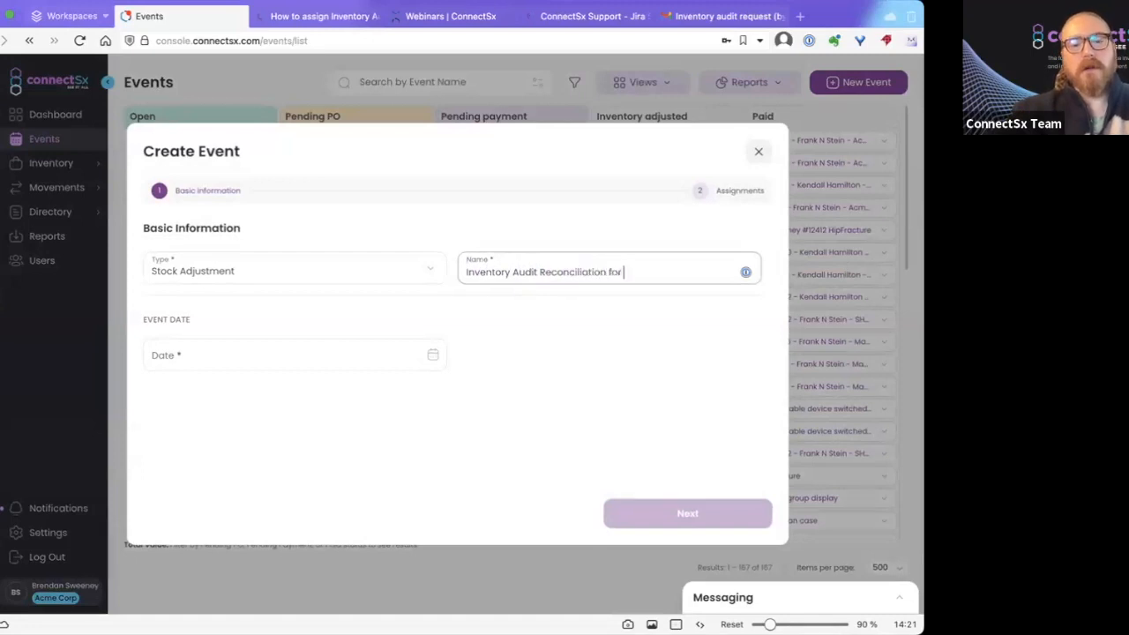
type("Acme Sales 2")
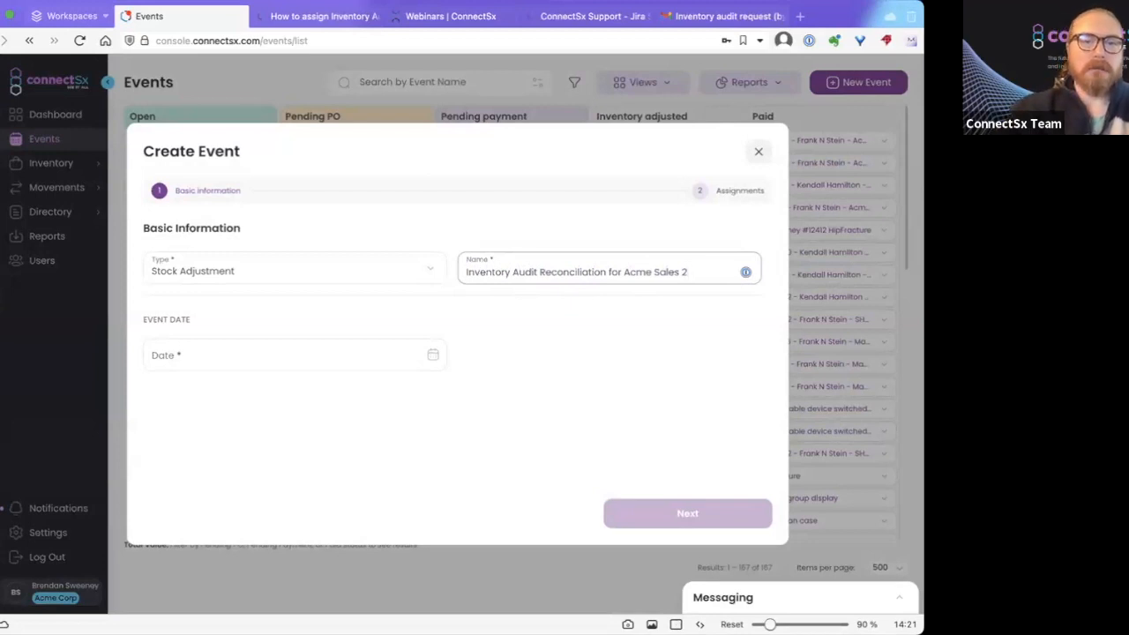
type("12")
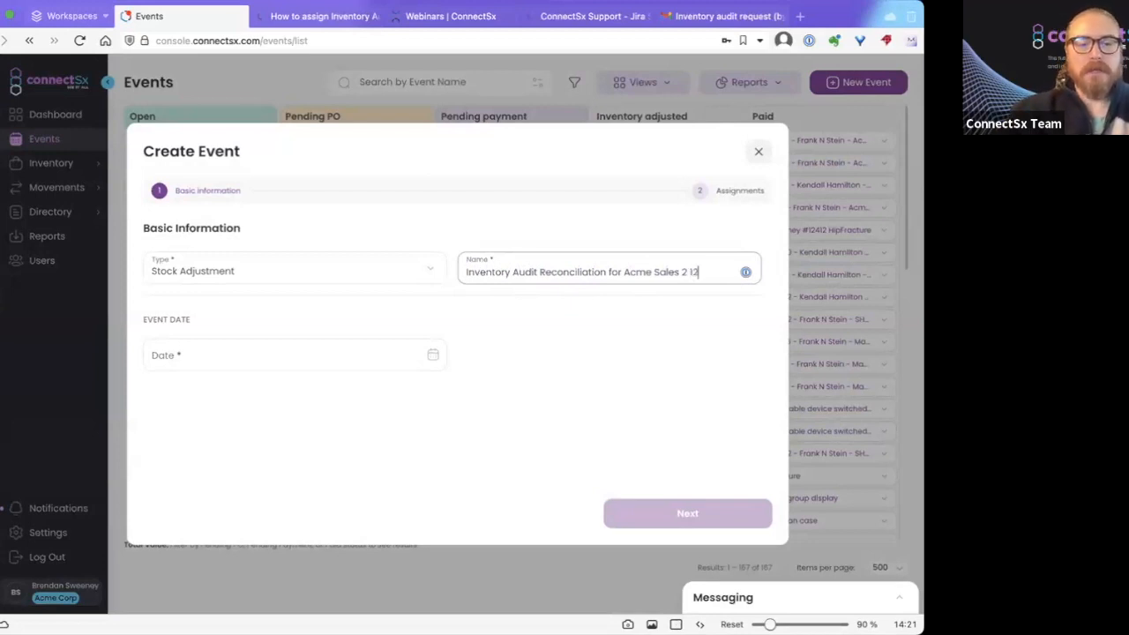
type("/12/23")
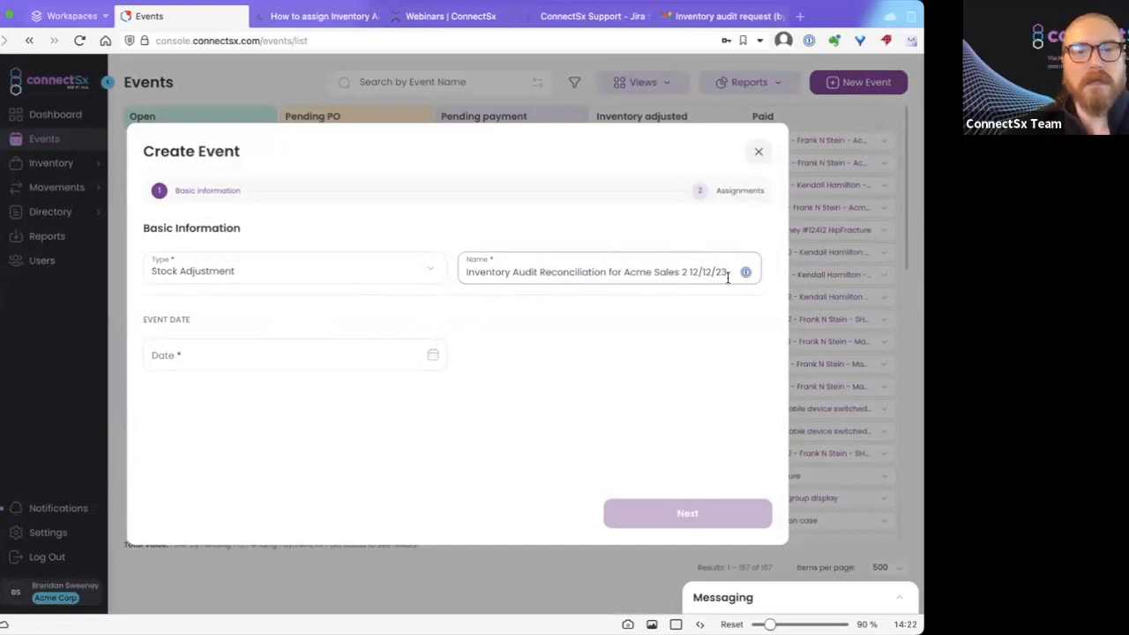
left_click(429, 353)
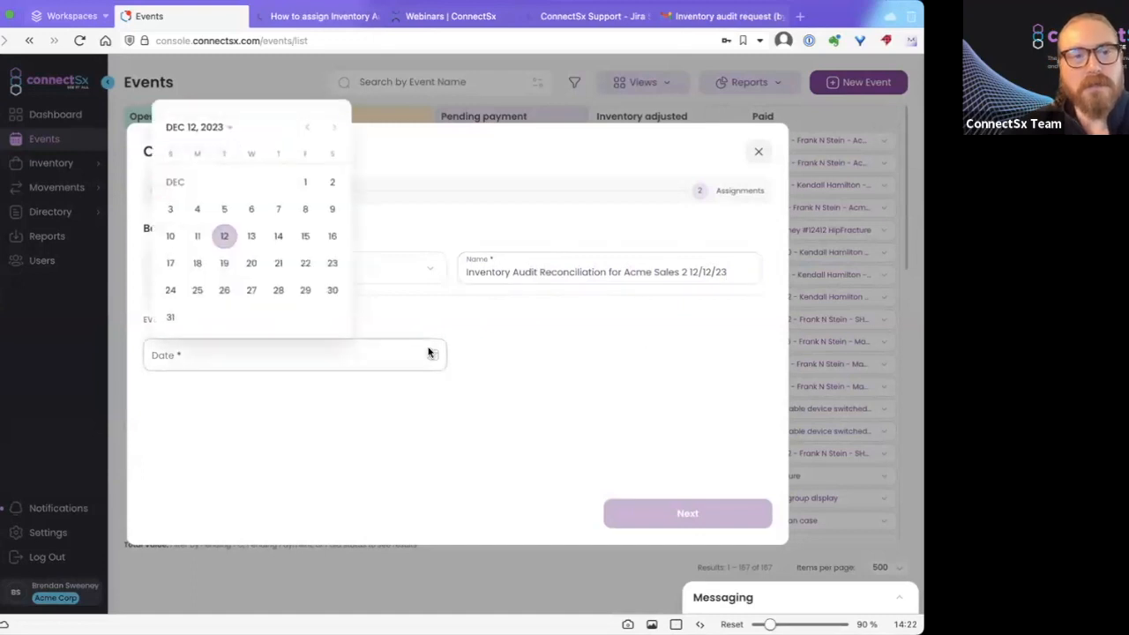
left_click(221, 237)
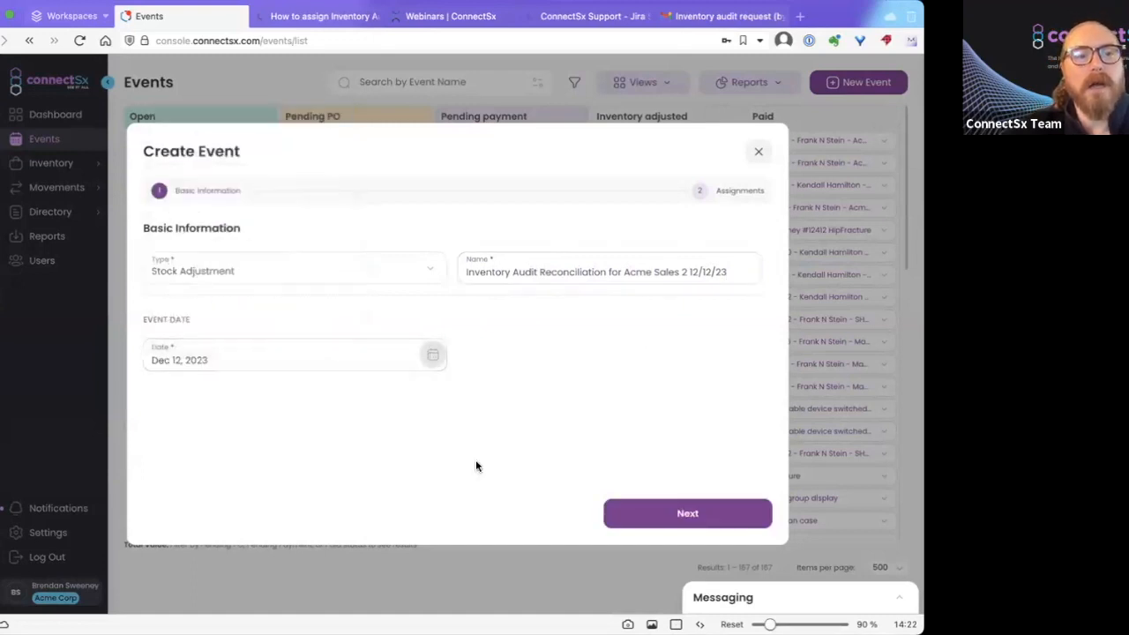
left_click(674, 518)
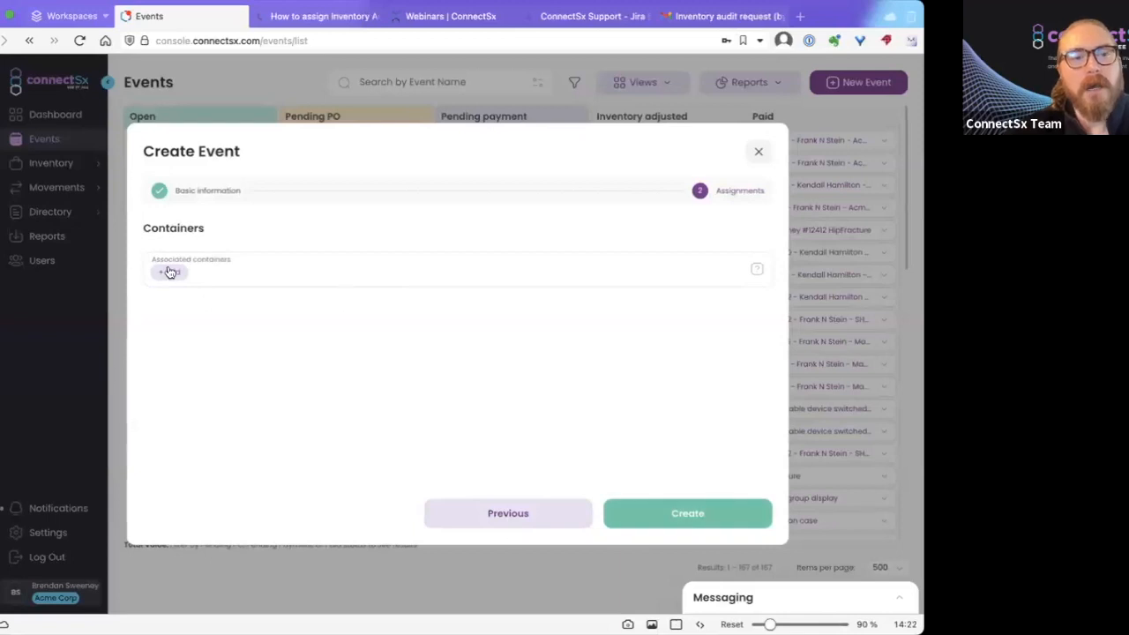
left_click(692, 514)
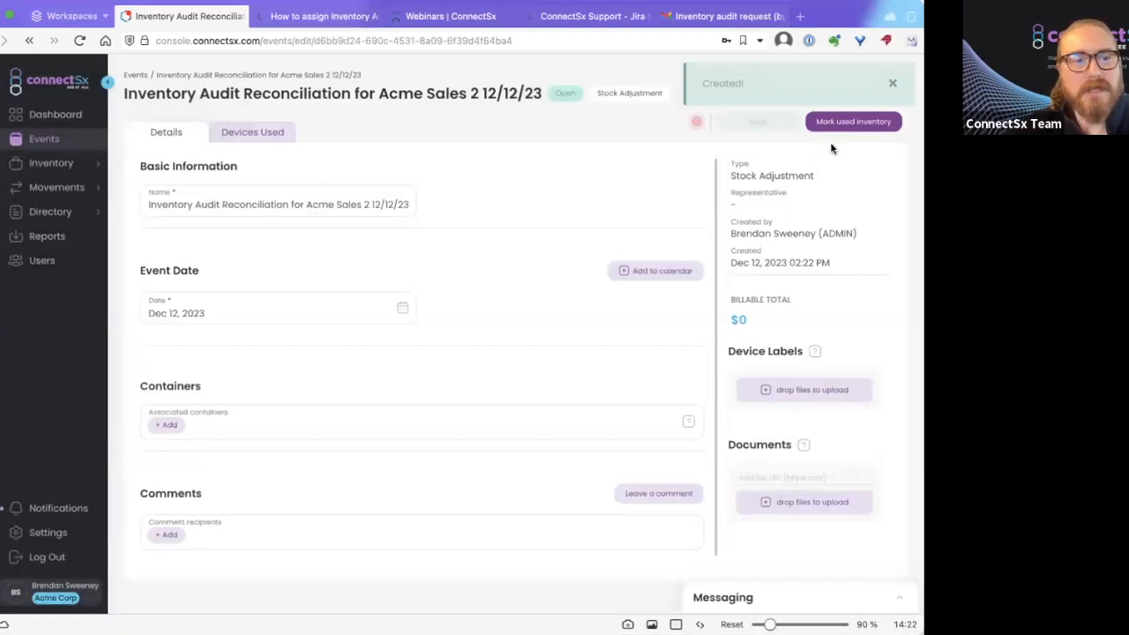
left_click(167, 533)
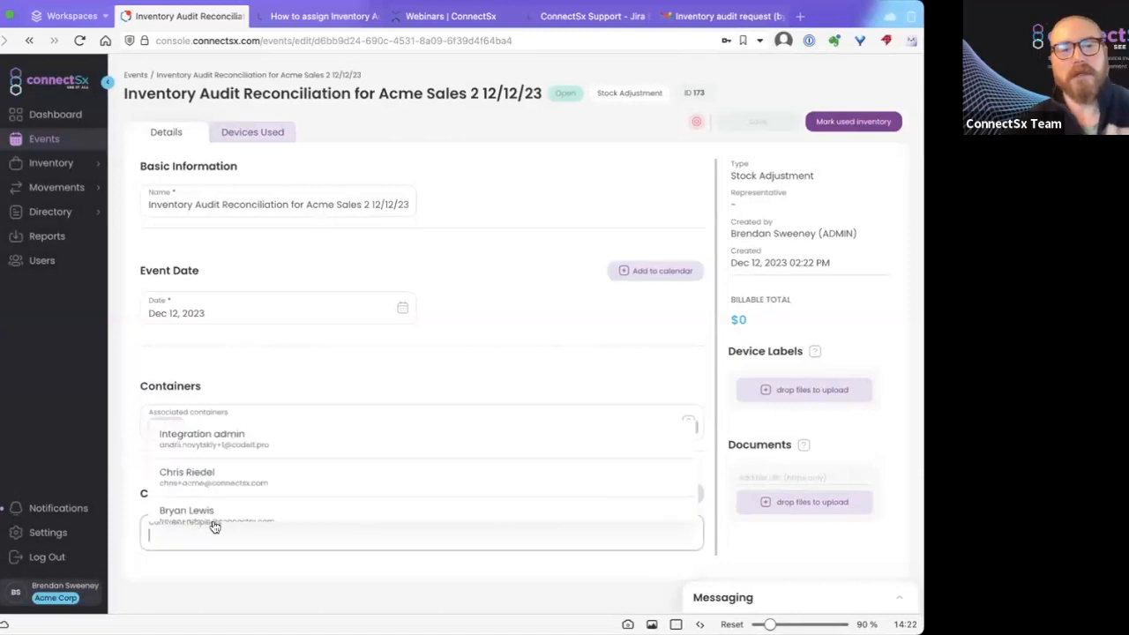
type("@")
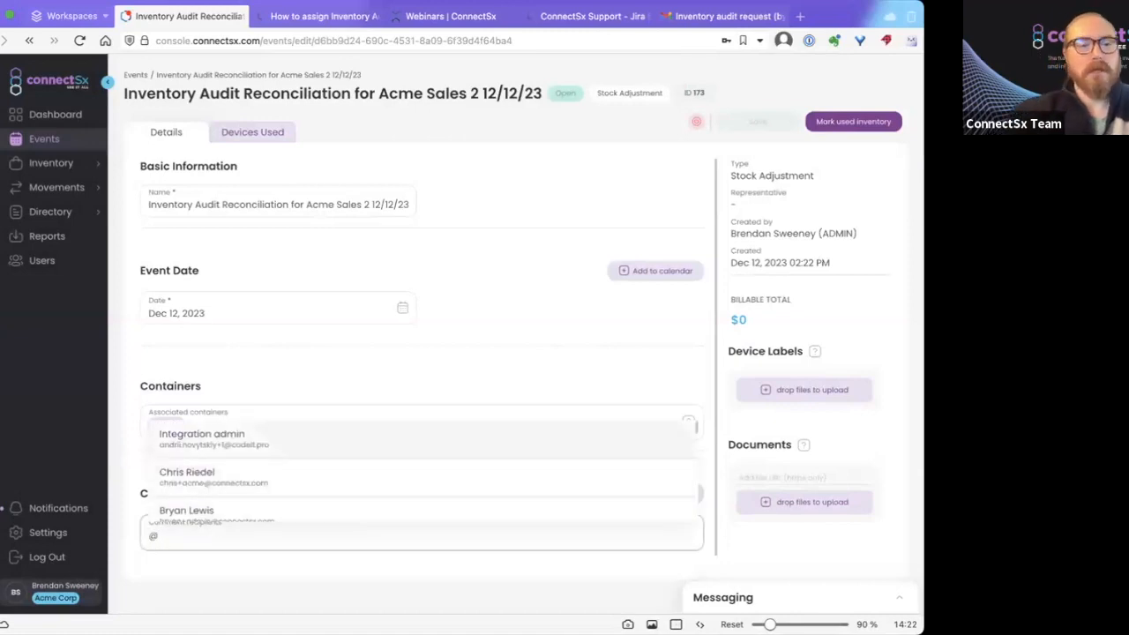
type("brendan")
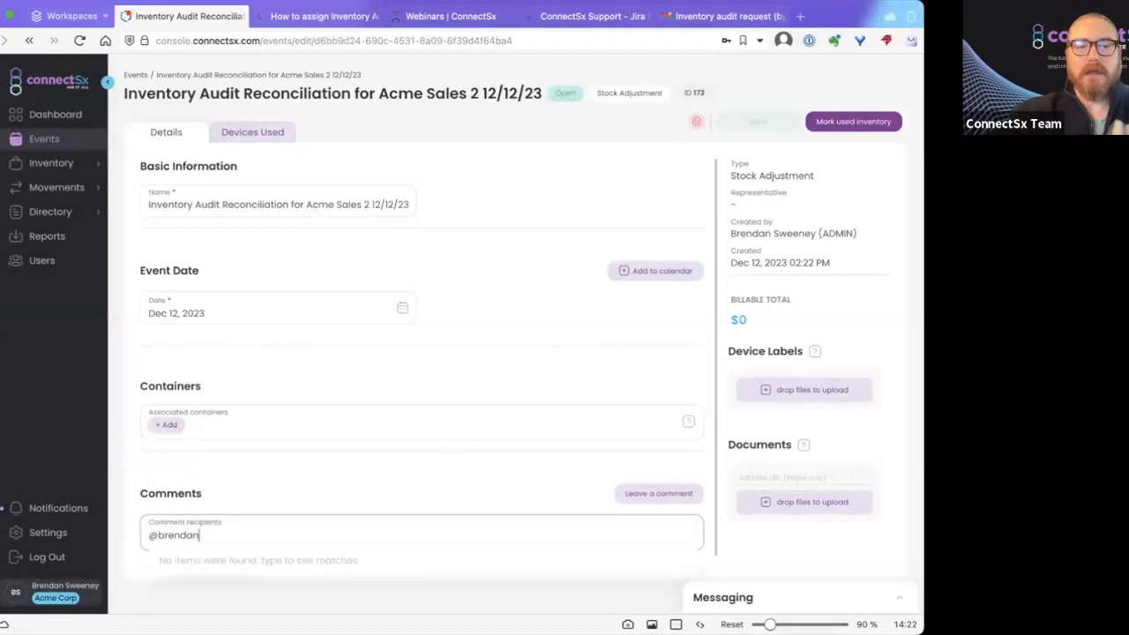
key("BackSpace")
key("BackSpace")
key("BackSpace")
key("BackSpace")
key("BackSpace")
key("BackSpace")
key("BackSpace")
type("s")
key("BackSpace")
type("acme")
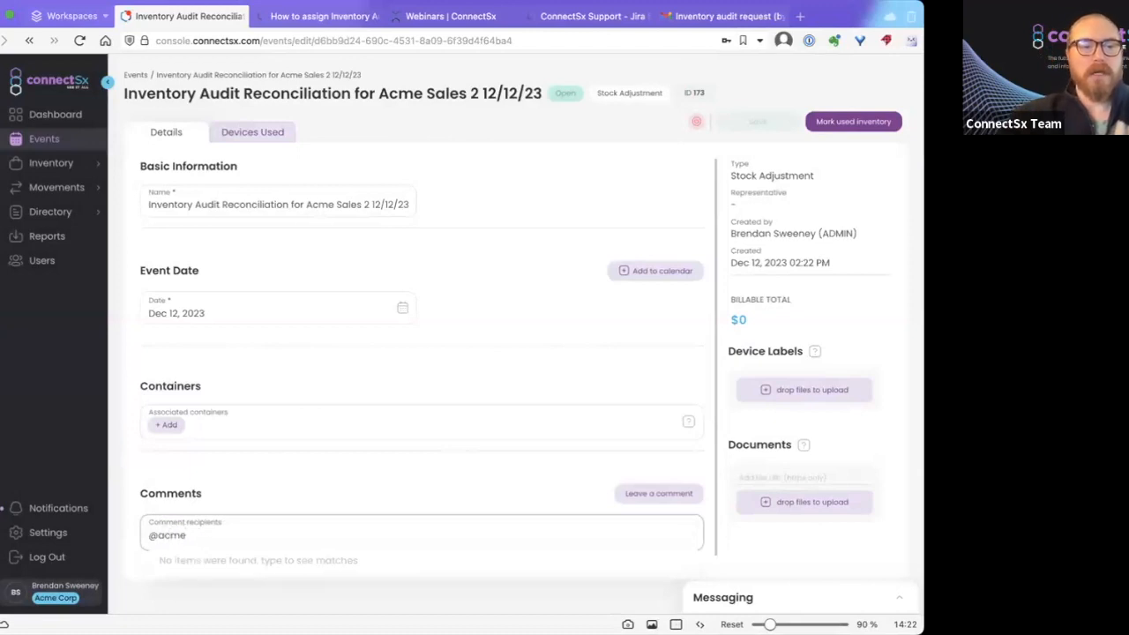
key("BackSpace")
key("BackSpace")
key("BackSpace")
key("BackSpace")
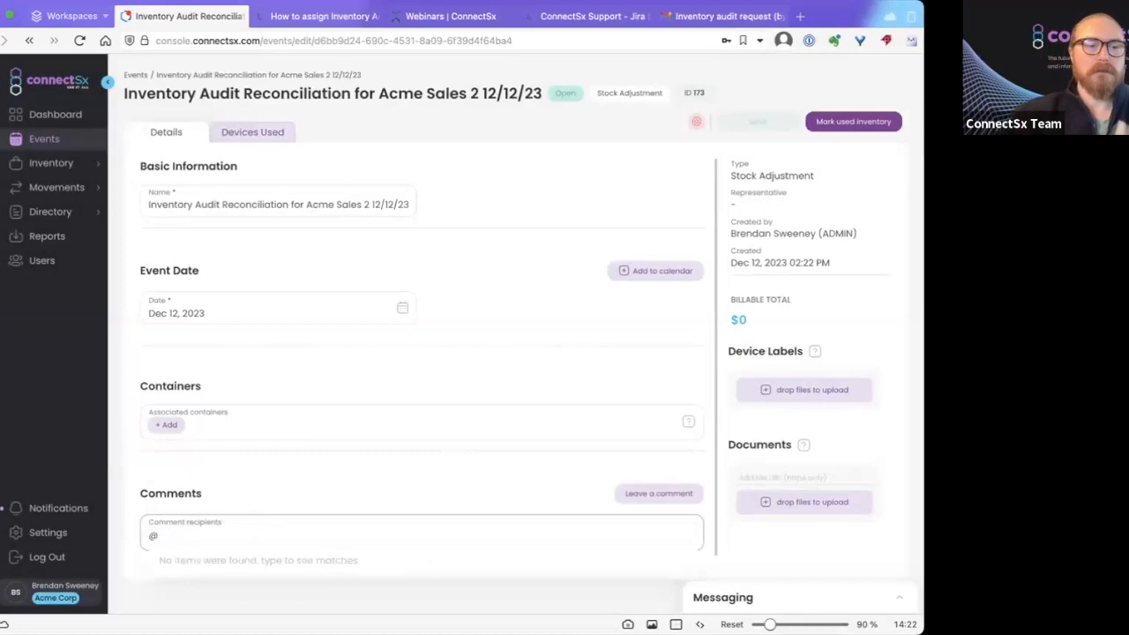
key("BackSpace")
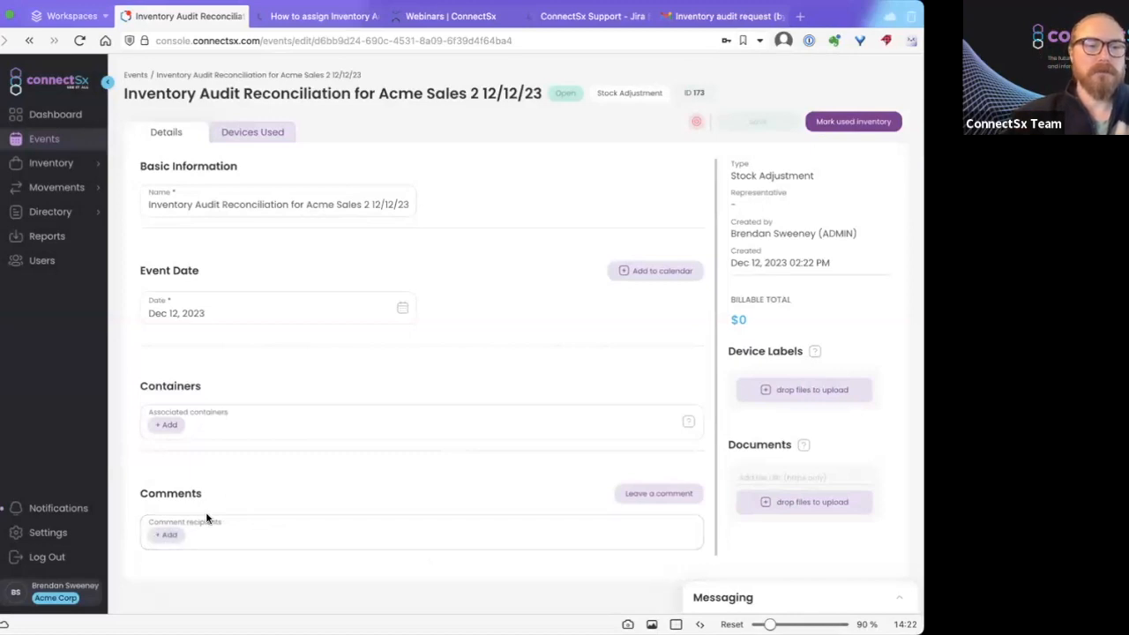
left_click(163, 533)
left_click(240, 460)
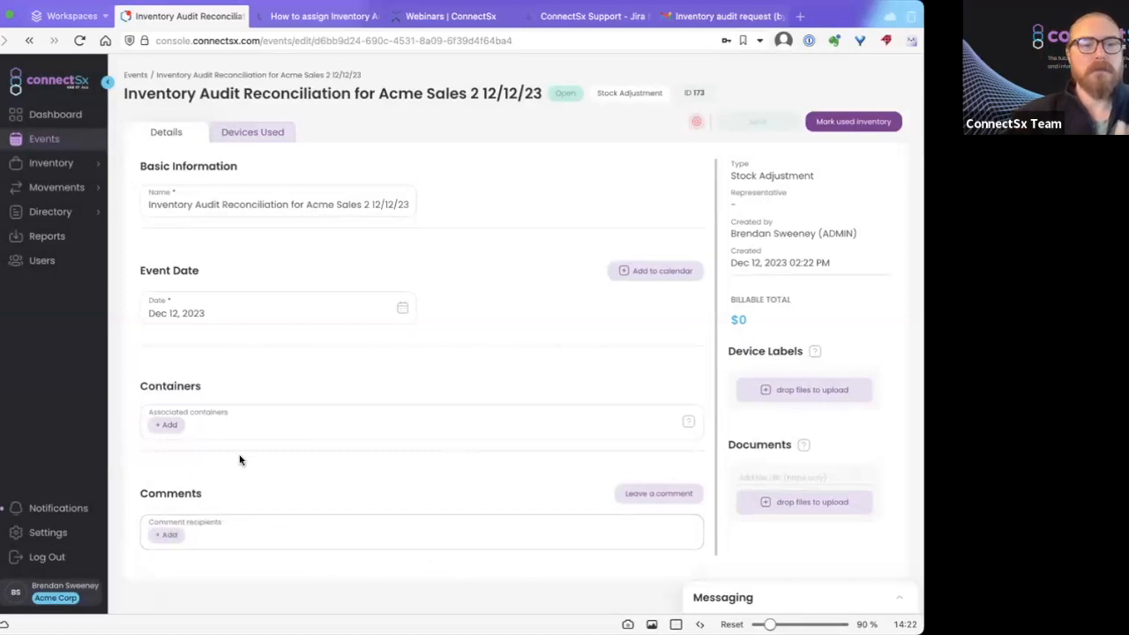
scroll(240, 459, "down", 1)
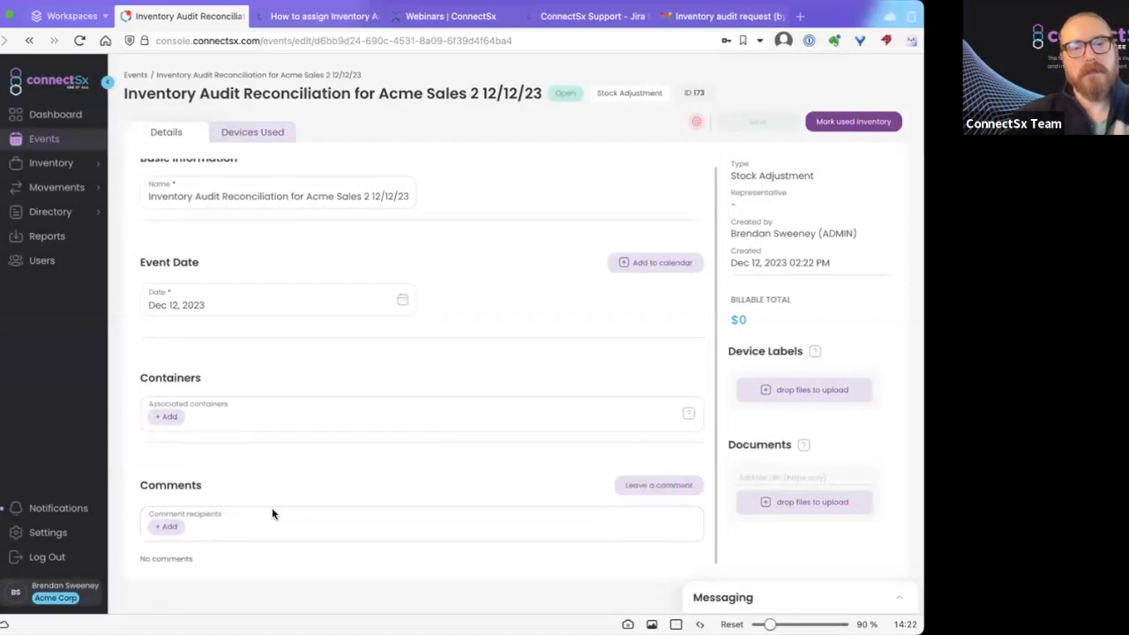
left_click(164, 528)
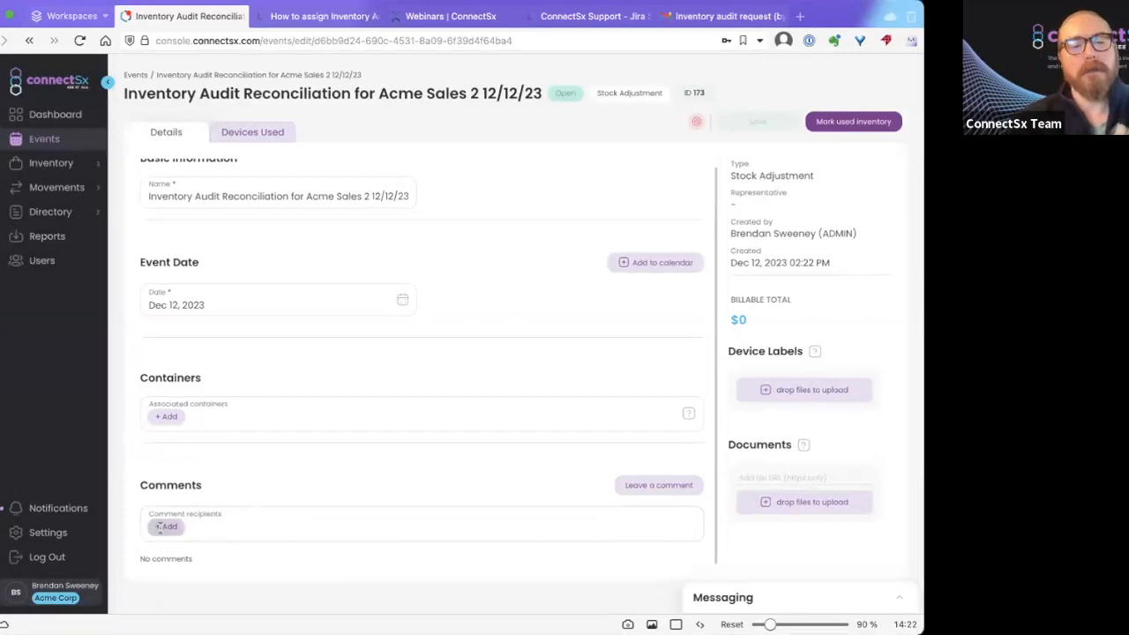
scroll(228, 467, "down", 5)
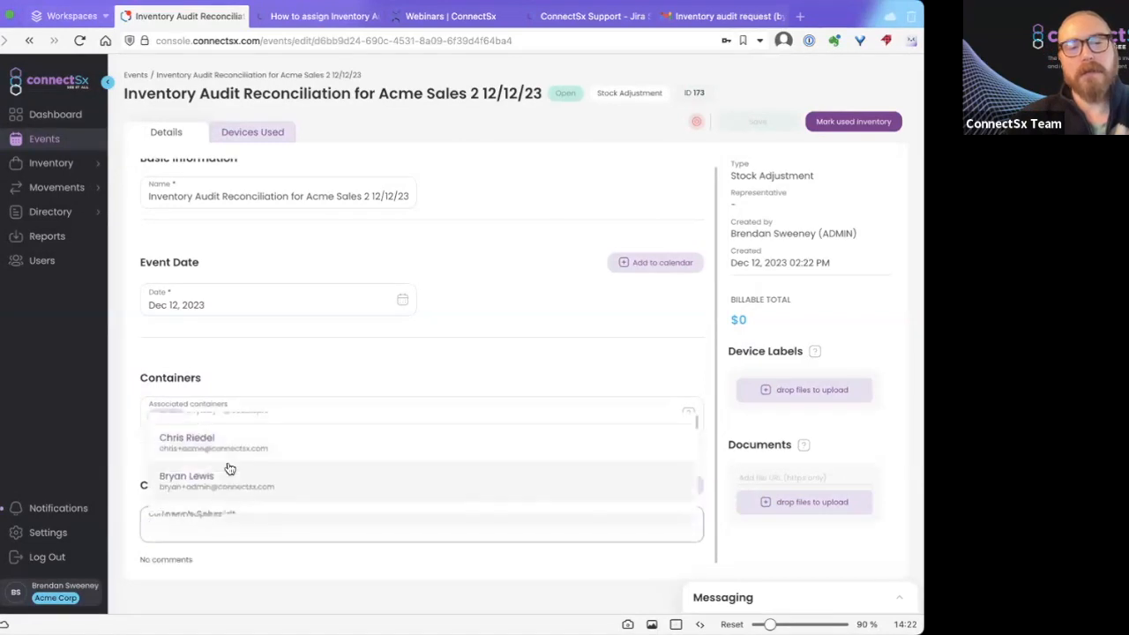
scroll(233, 457, "down", 1)
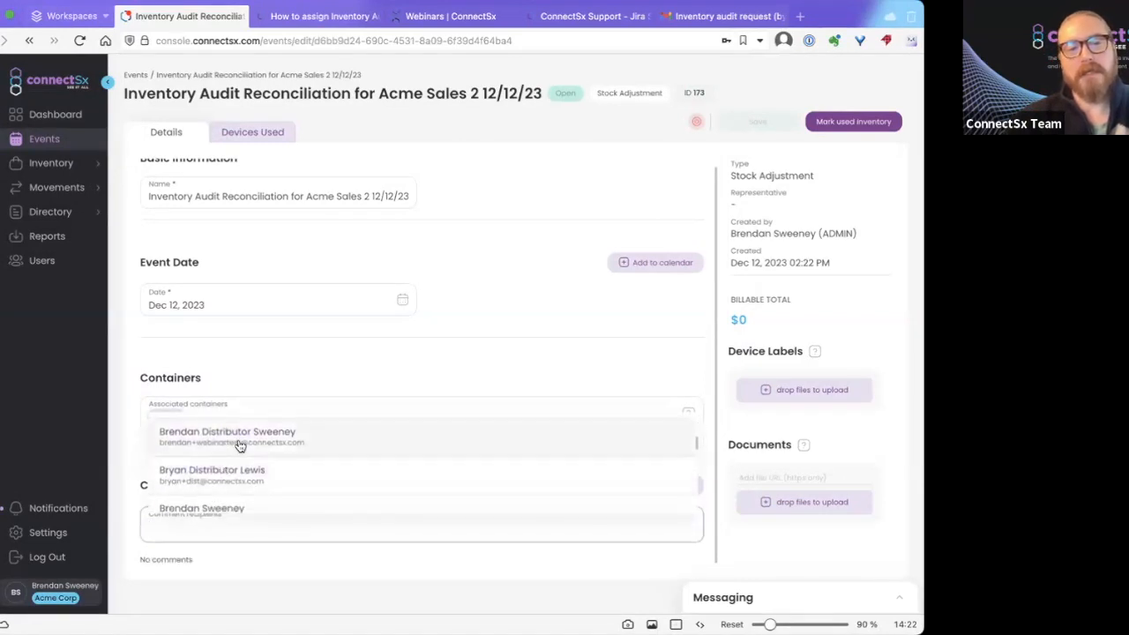
left_click(240, 445)
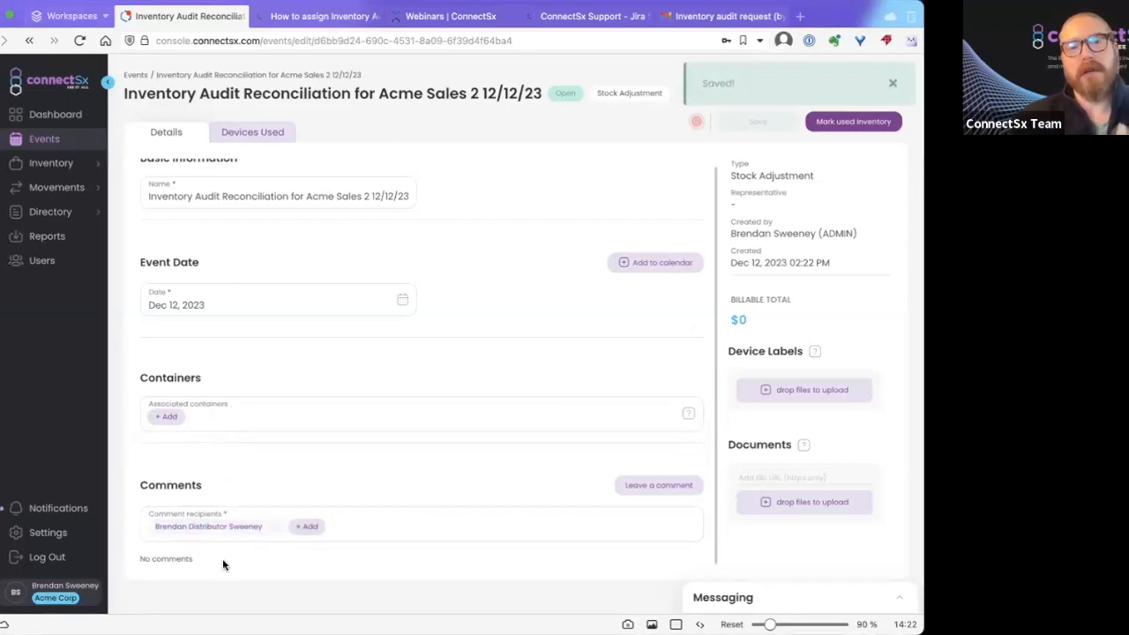
left_click(273, 527)
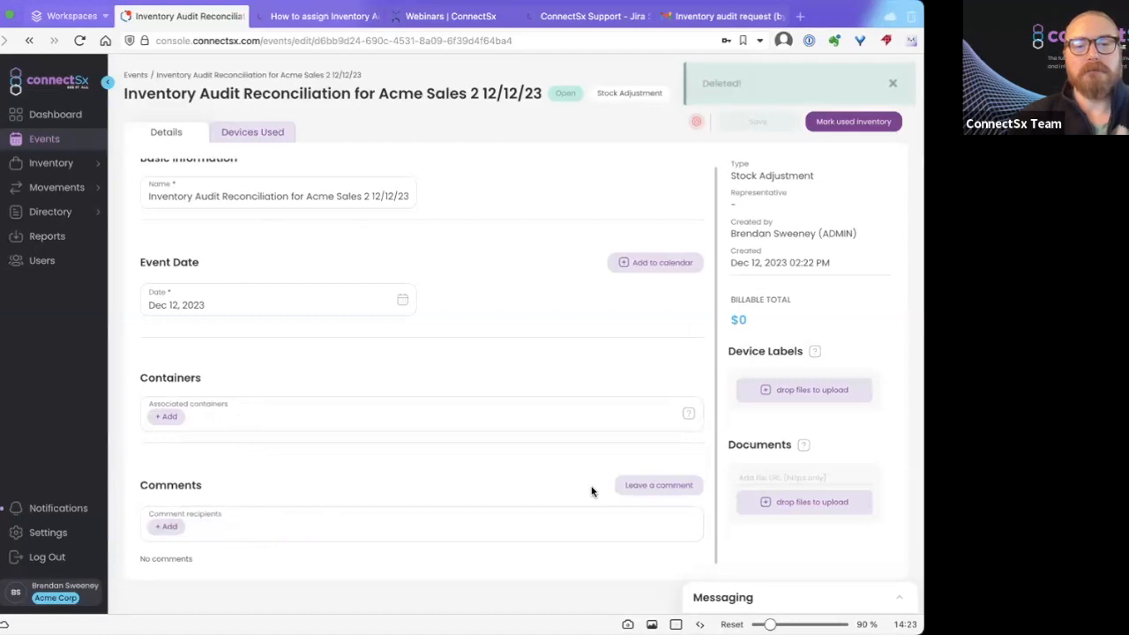
Post a comment mentioning Acme sales 2: 'This is reconciling for your inventory audit from 12/12/23'.
left_click(659, 486)
type("@")
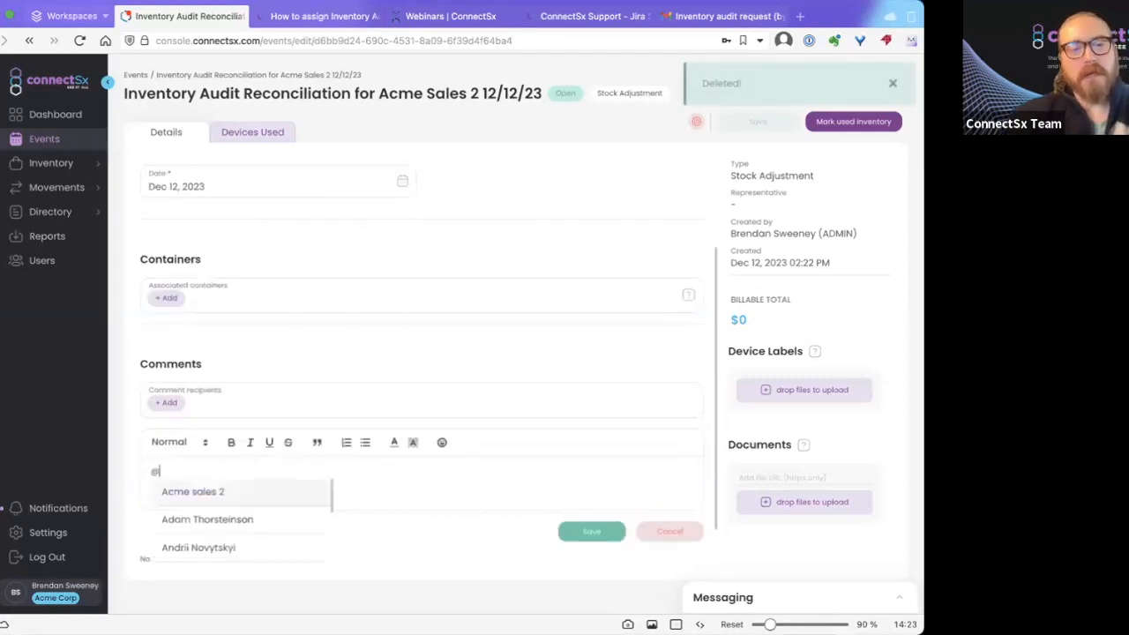
left_click(223, 494)
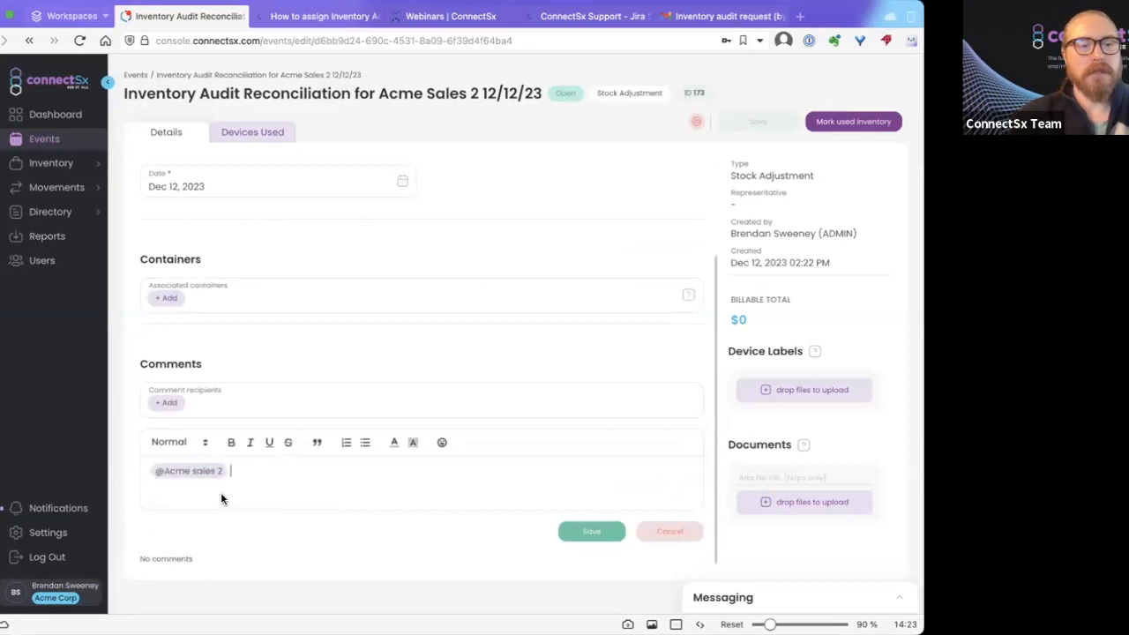
type("This is")
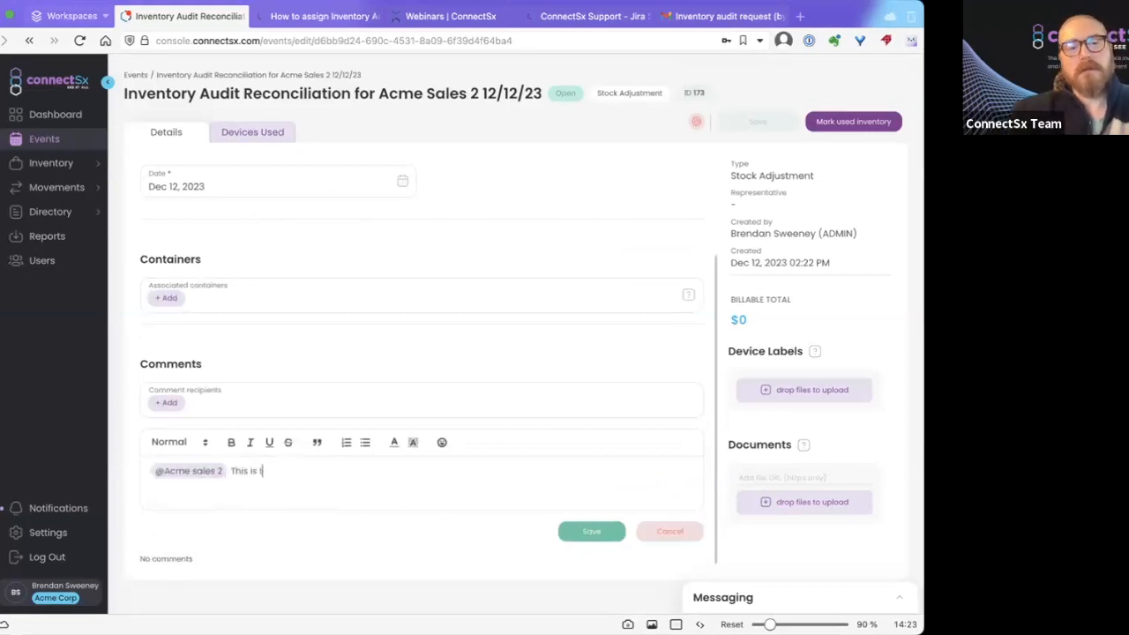
type(" reconciling for yo")
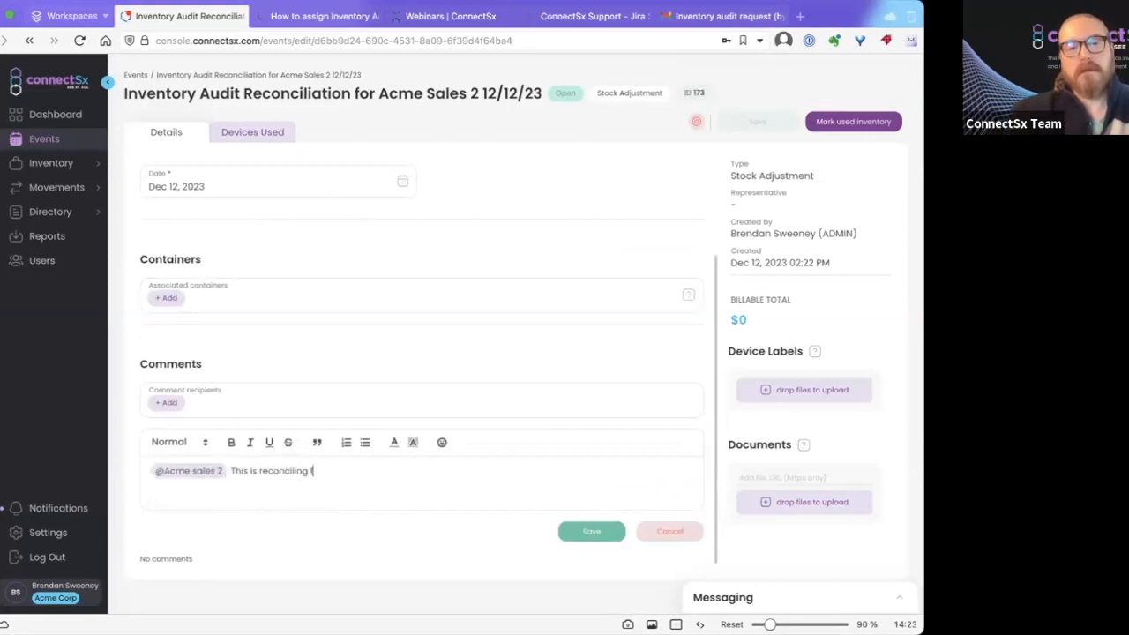
type("ur inventory audit")
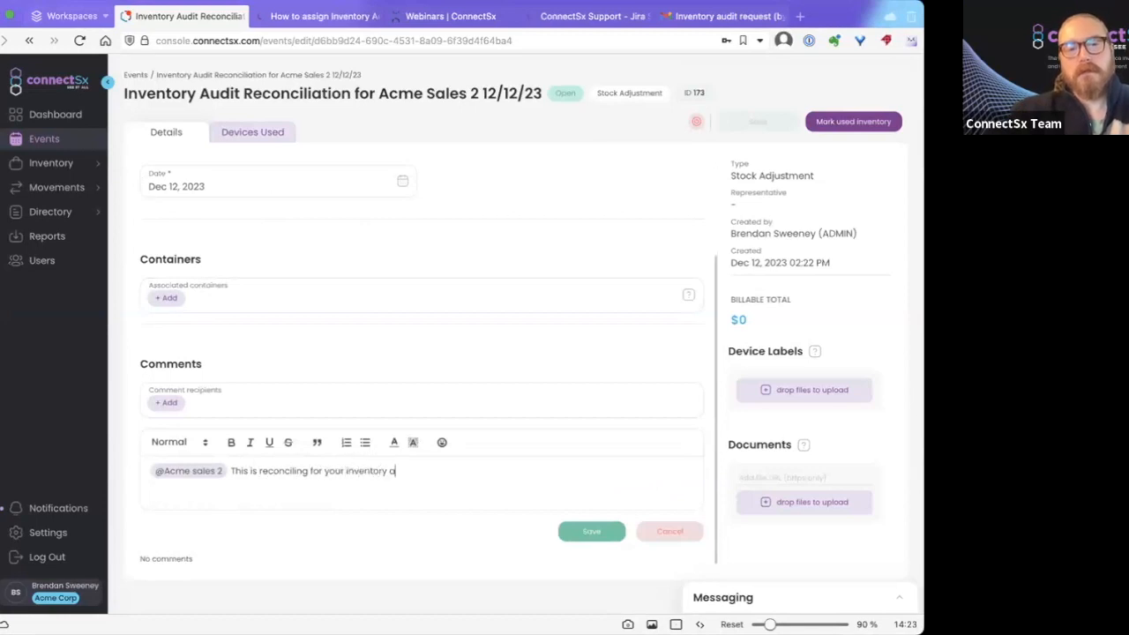
key("BackSpace")
key("BackSpace")
key("BackSpace")
key("BackSpace")
type("udit from")
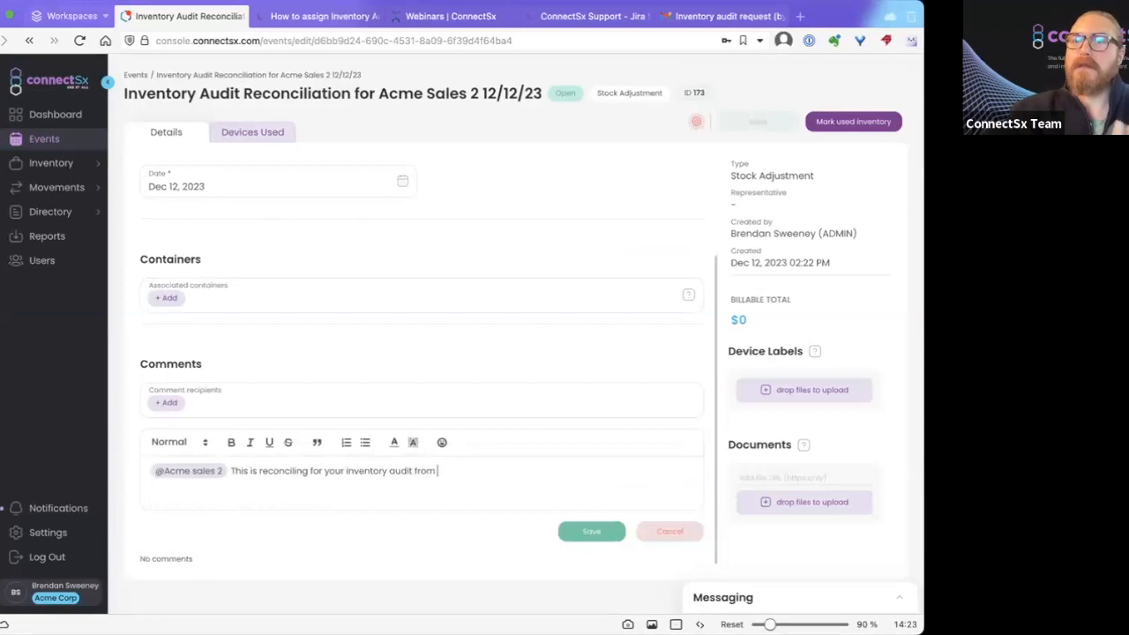
type(" 12/")
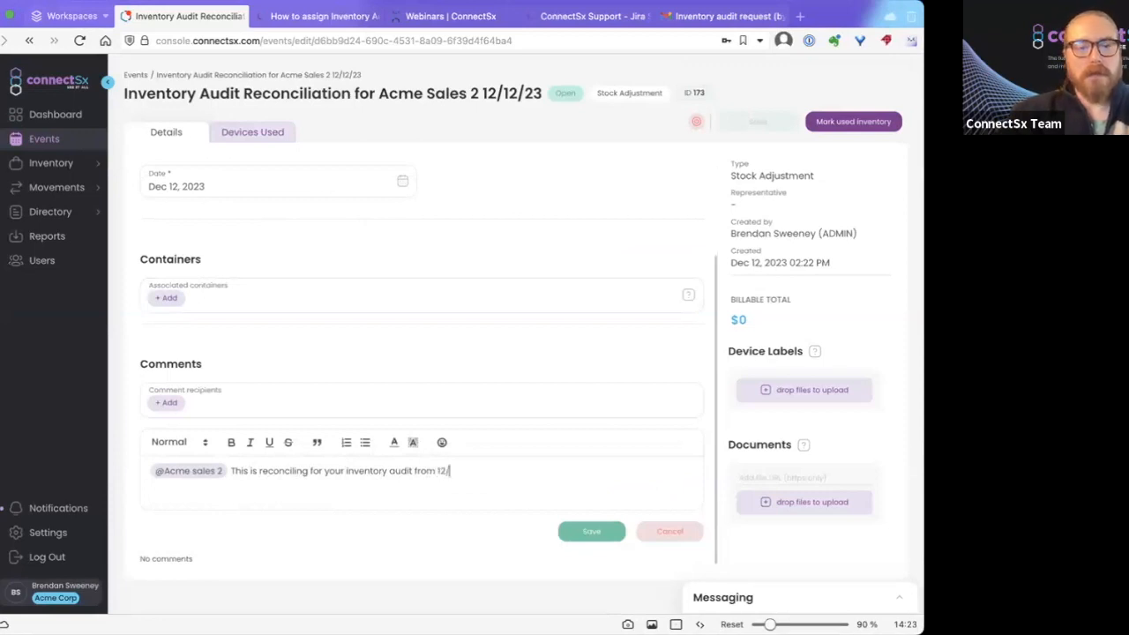
type("12/23")
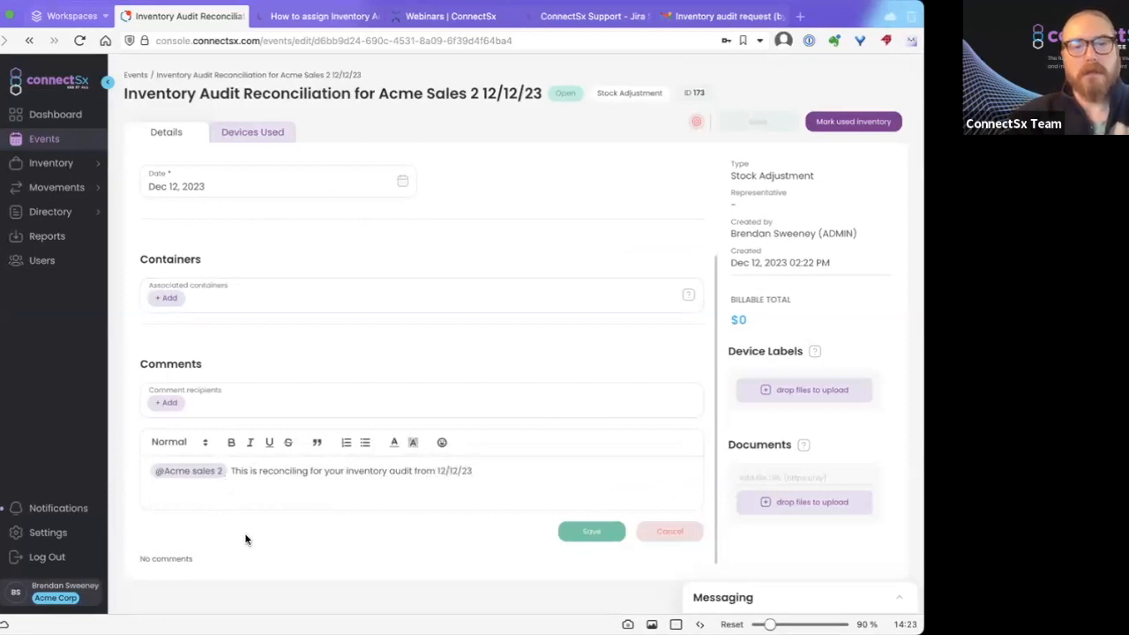
left_click(587, 529)
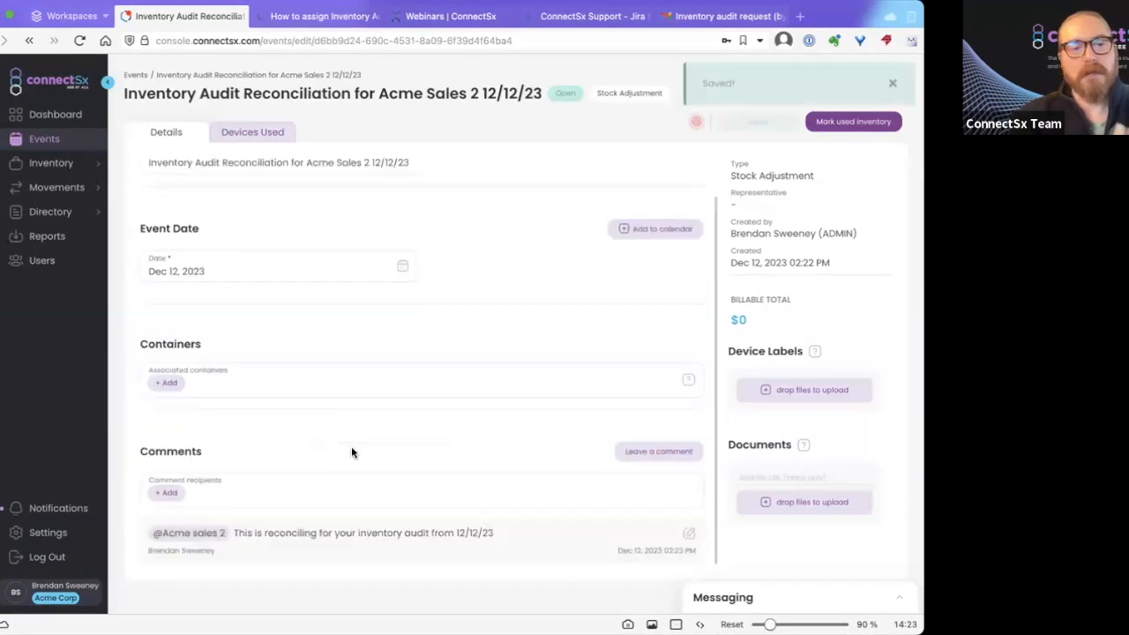
scroll(385, 418, "up", 1)
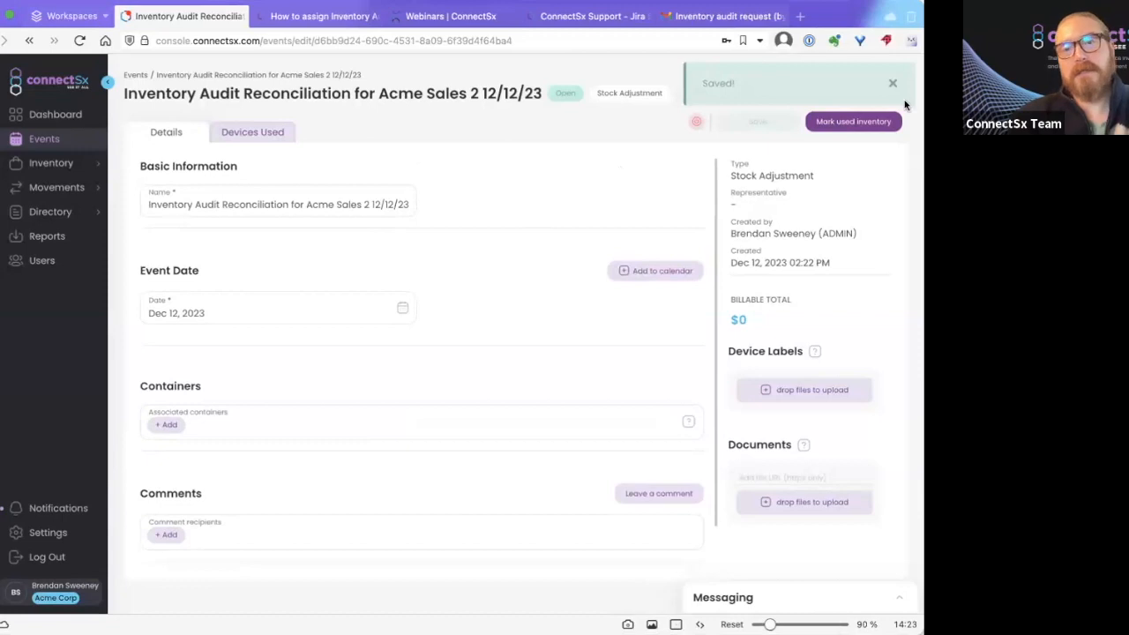
Select ACJ screw 5.5mm x 8mm, Polyaxial screw 9mm x 50mm and ACJ Wire for marking used.
left_click(826, 123)
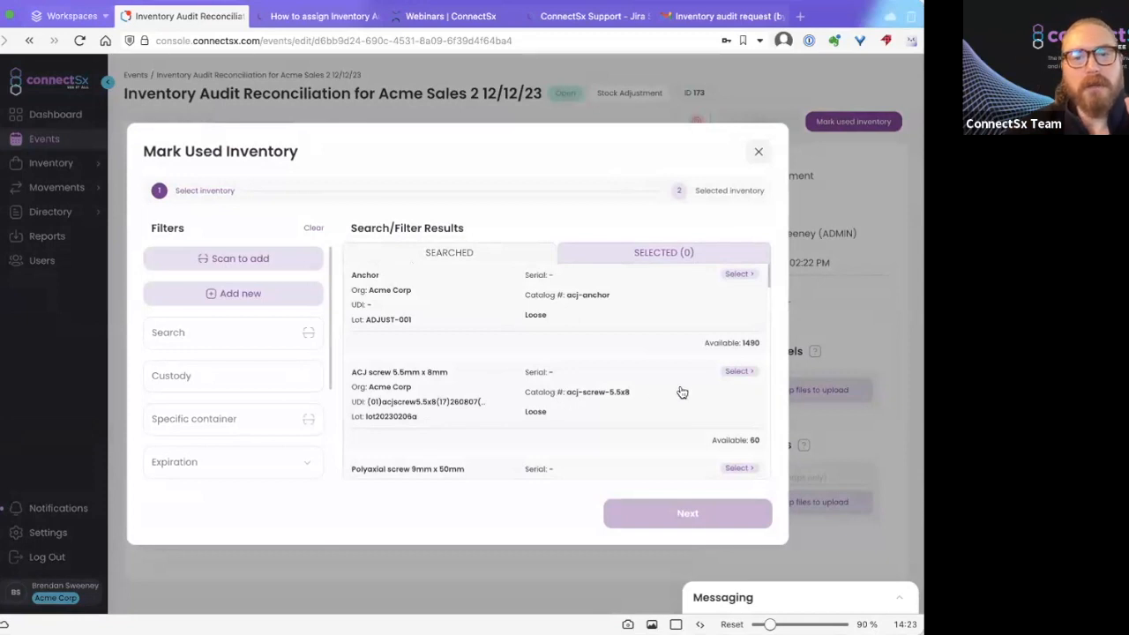
left_click(510, 392)
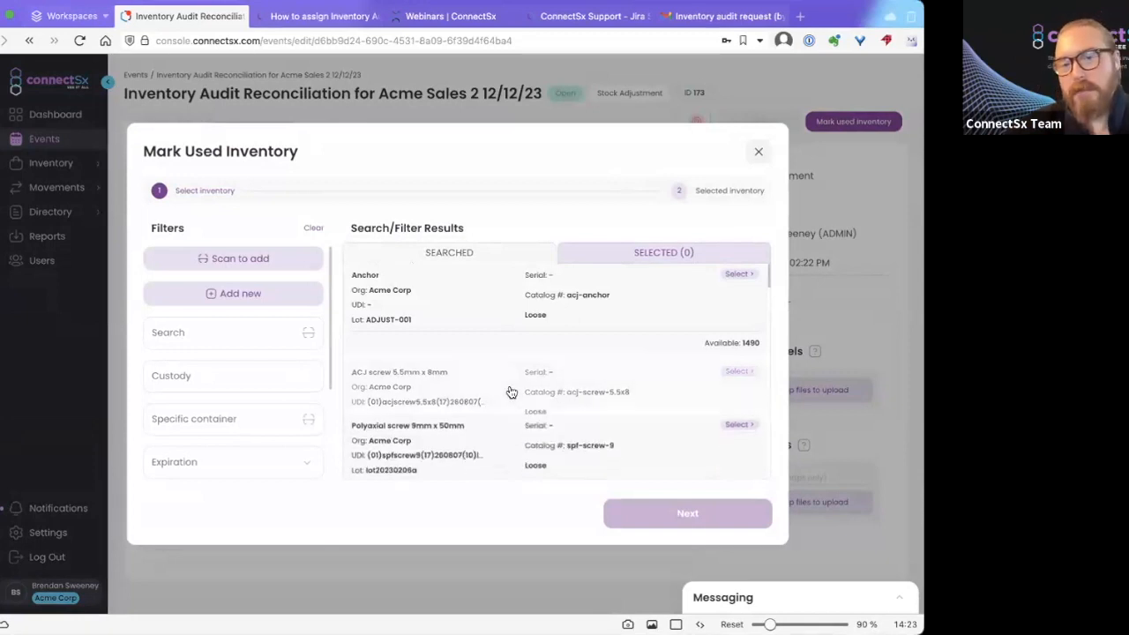
left_click(510, 392)
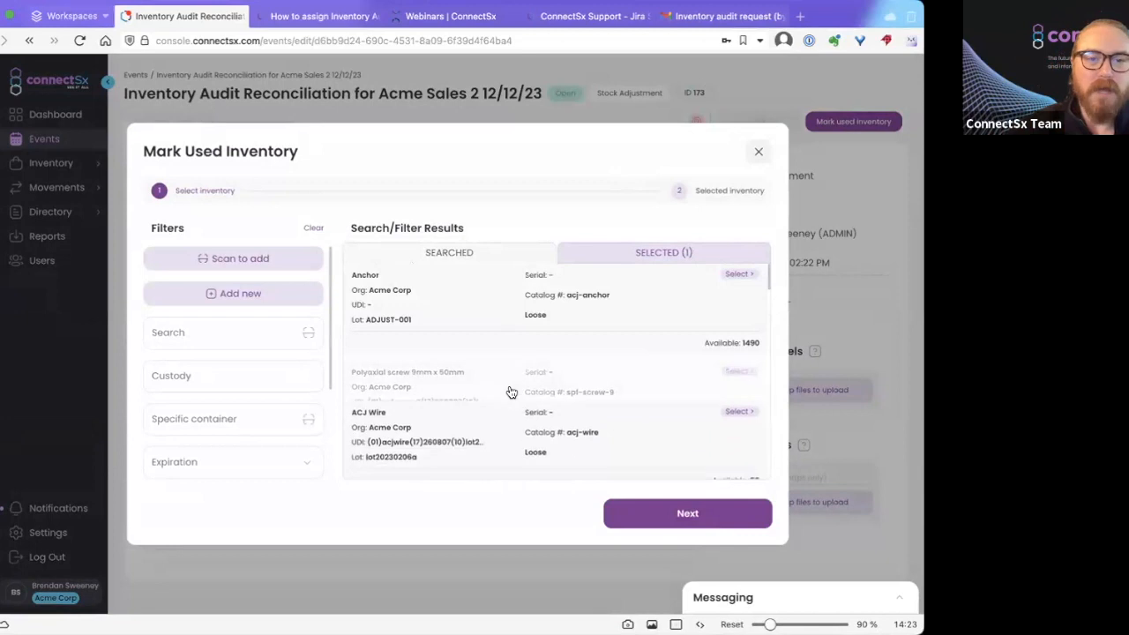
left_click(510, 392)
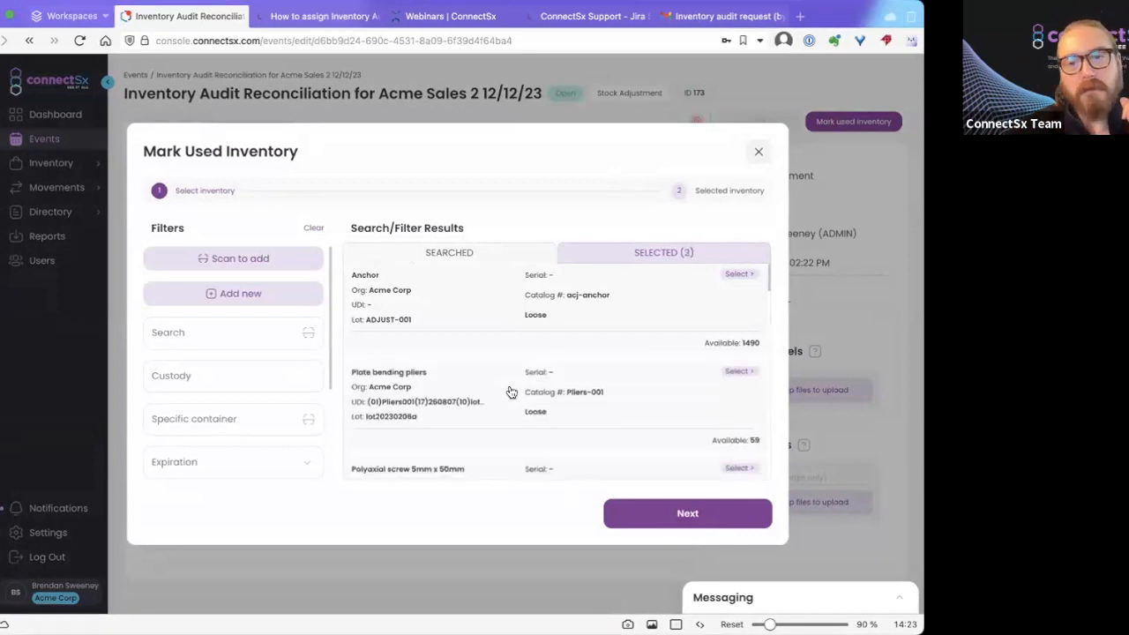
left_click(669, 255)
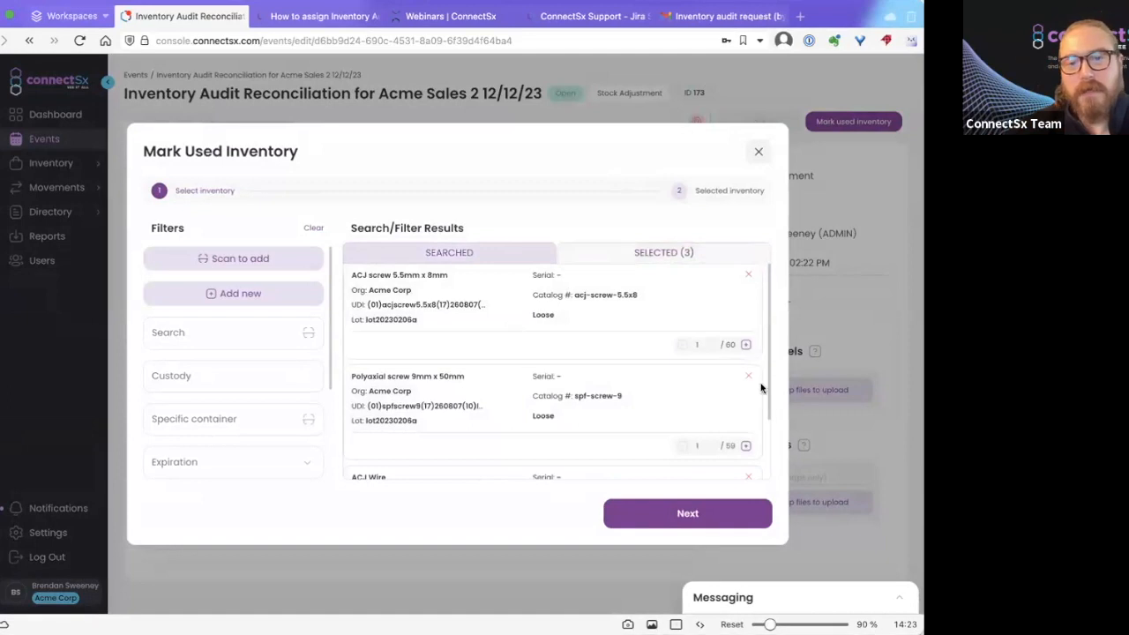
Set the quantity of each of the three selected items to 5.
left_click(701, 344)
key("BackSpace")
type("5")
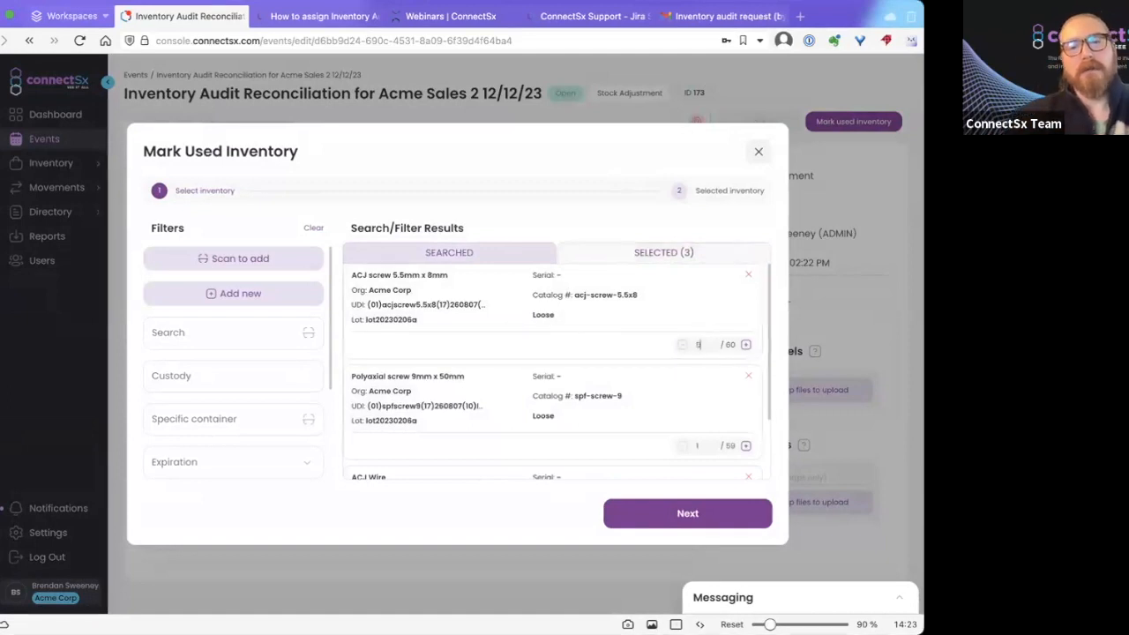
left_click(698, 442)
key("BackSpace")
type("5")
scroll(611, 368, "down", 1)
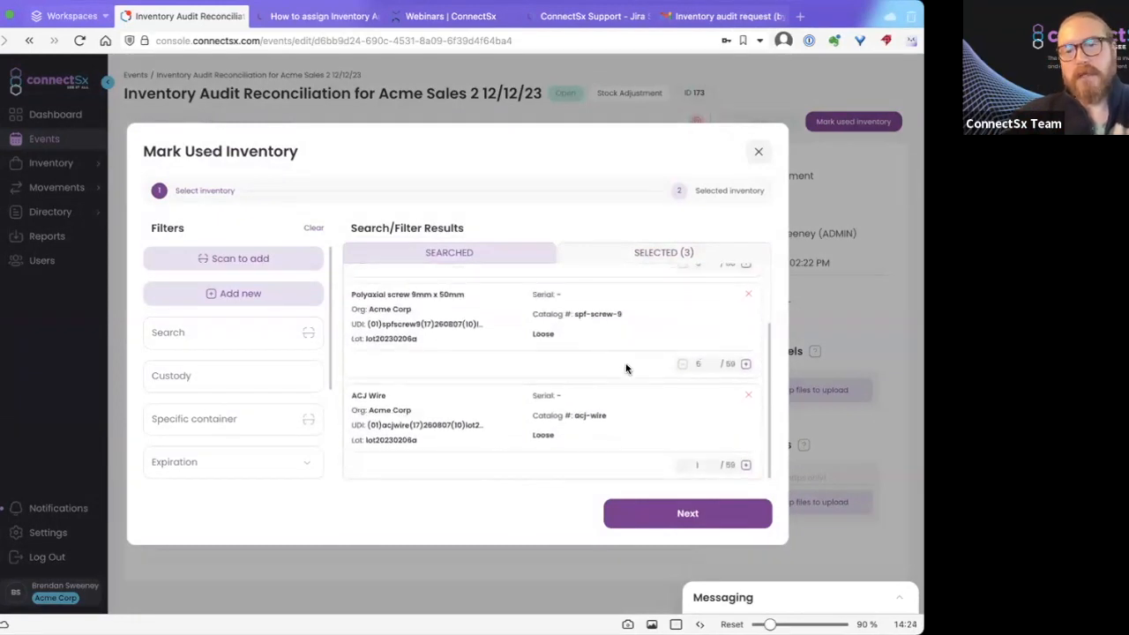
left_click(705, 464)
type("5")
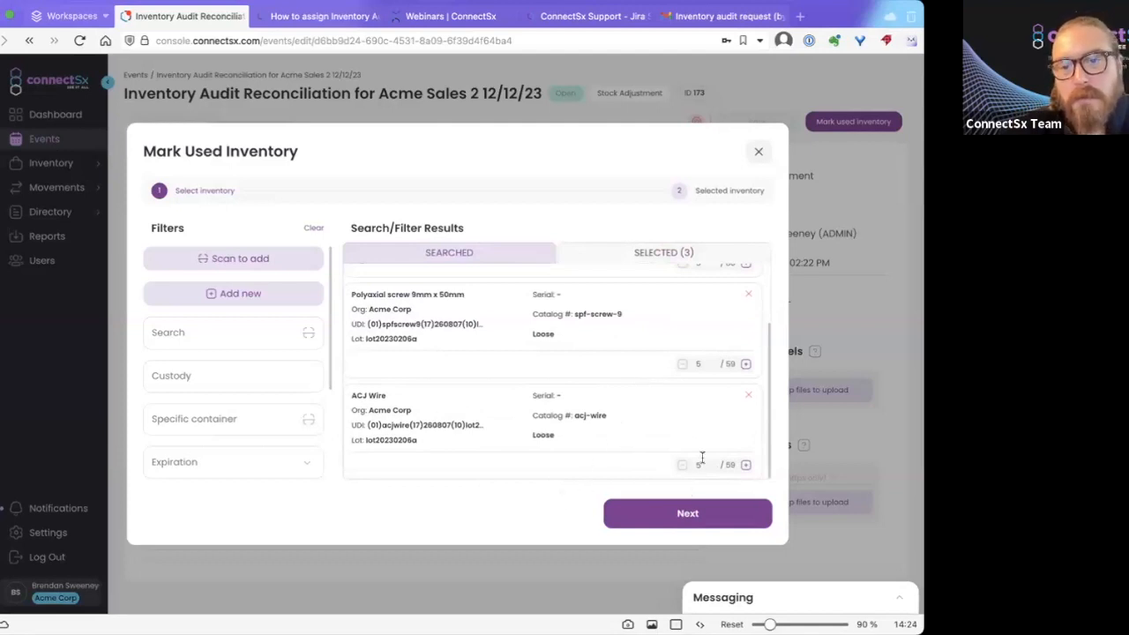
scroll(688, 363, "up", 1)
Review the selection and mark the three items as used.
left_click(660, 516)
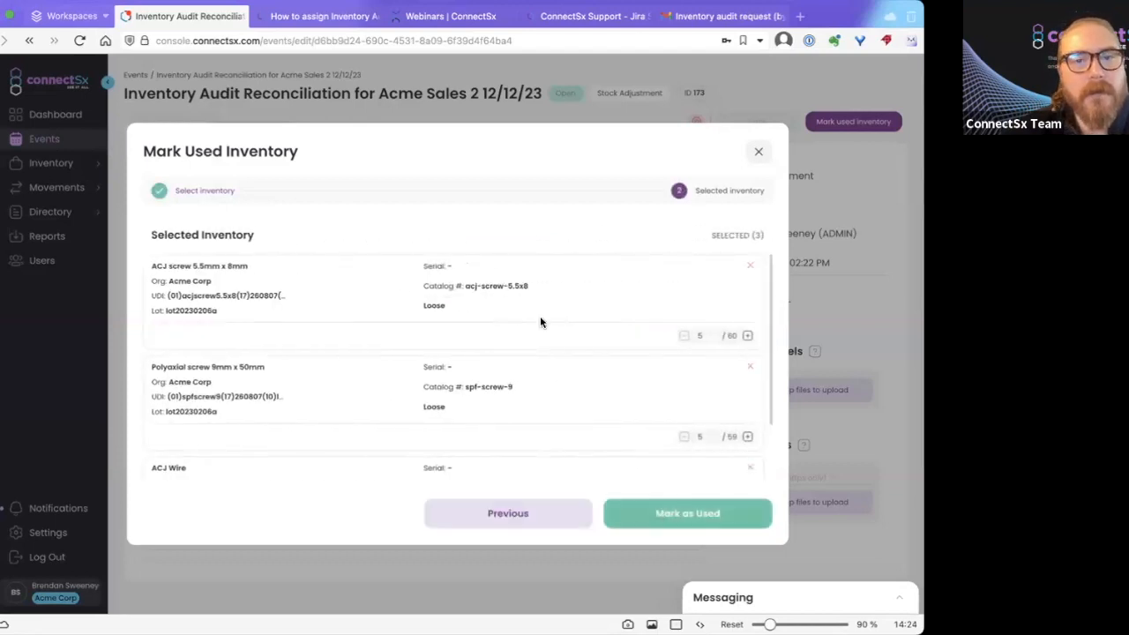
scroll(540, 319, "down", 1)
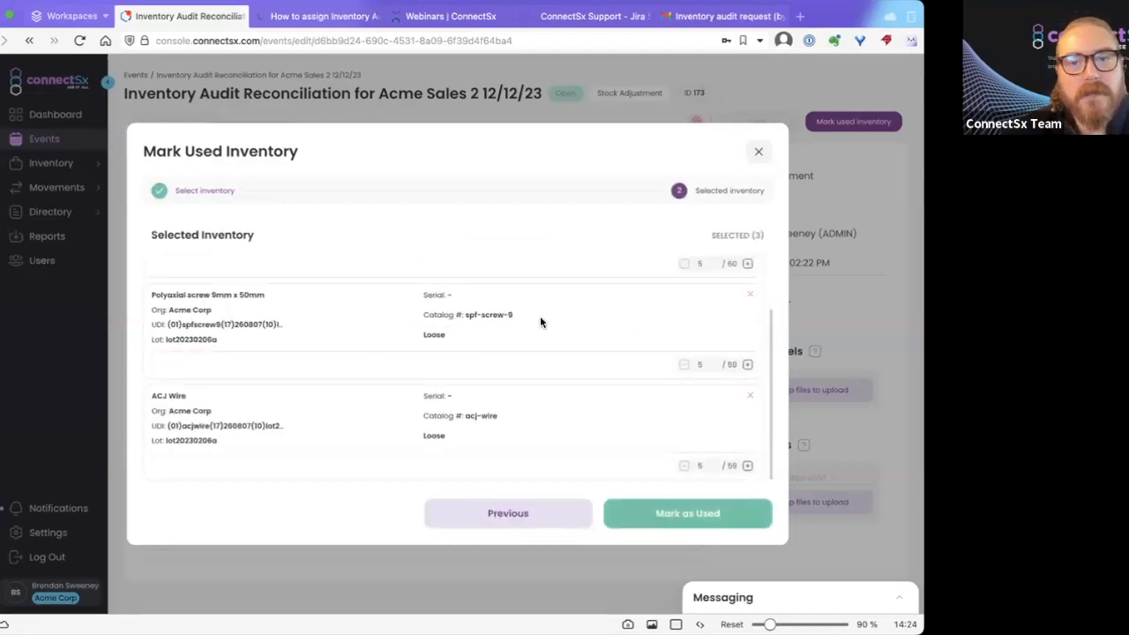
left_click(667, 515)
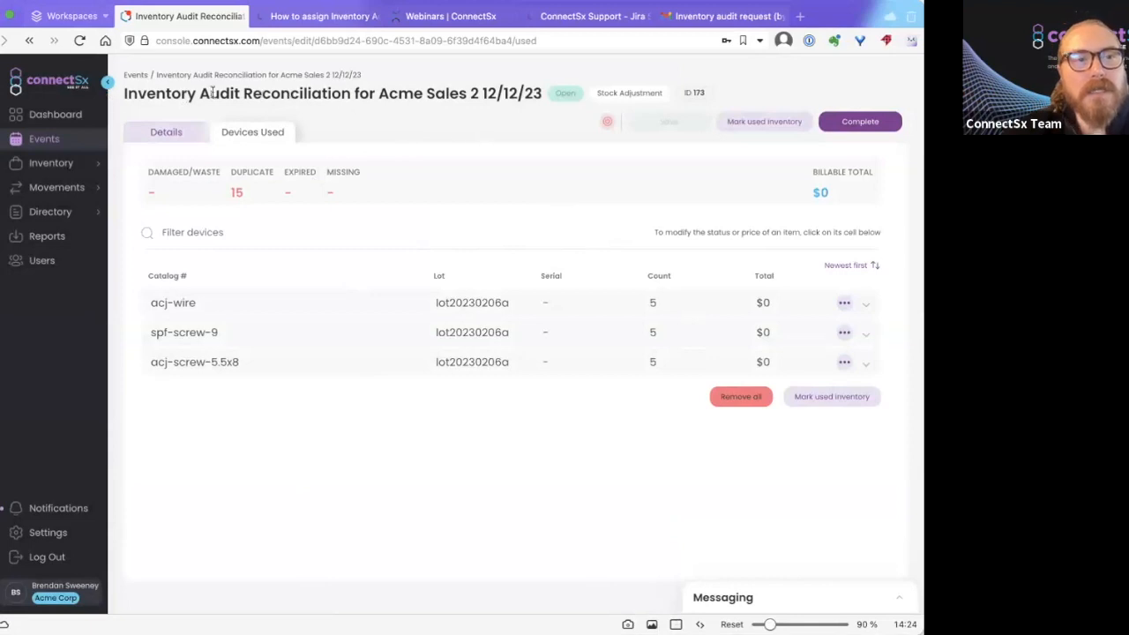
Complete the stock adjustment from the event's Details and dismiss the success notice.
left_click(180, 132)
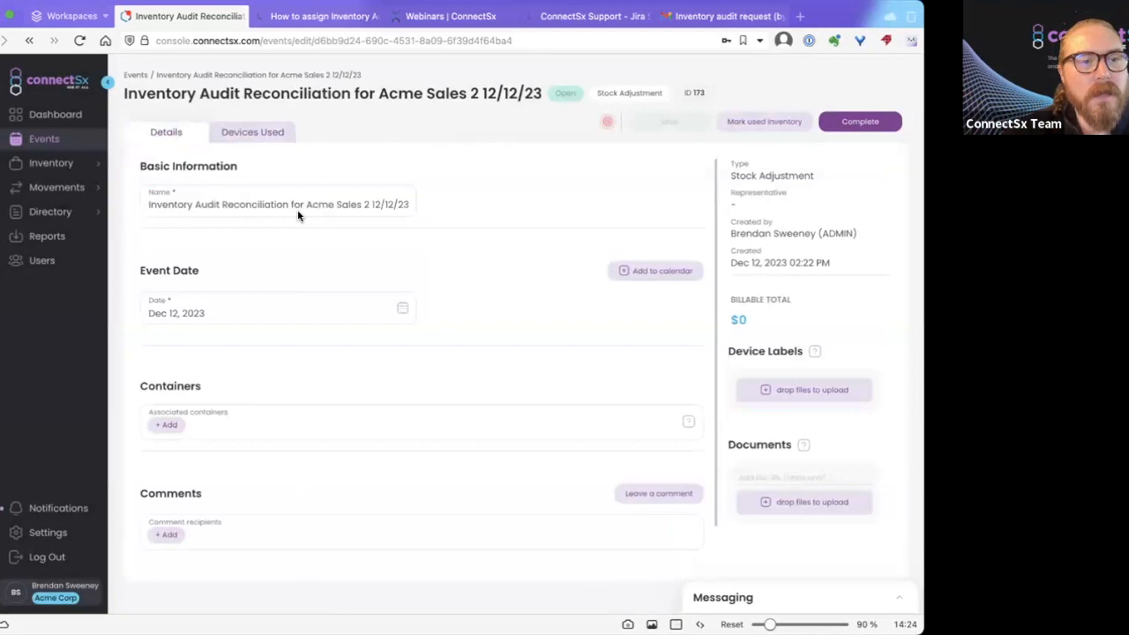
scroll(381, 305, "down", 1)
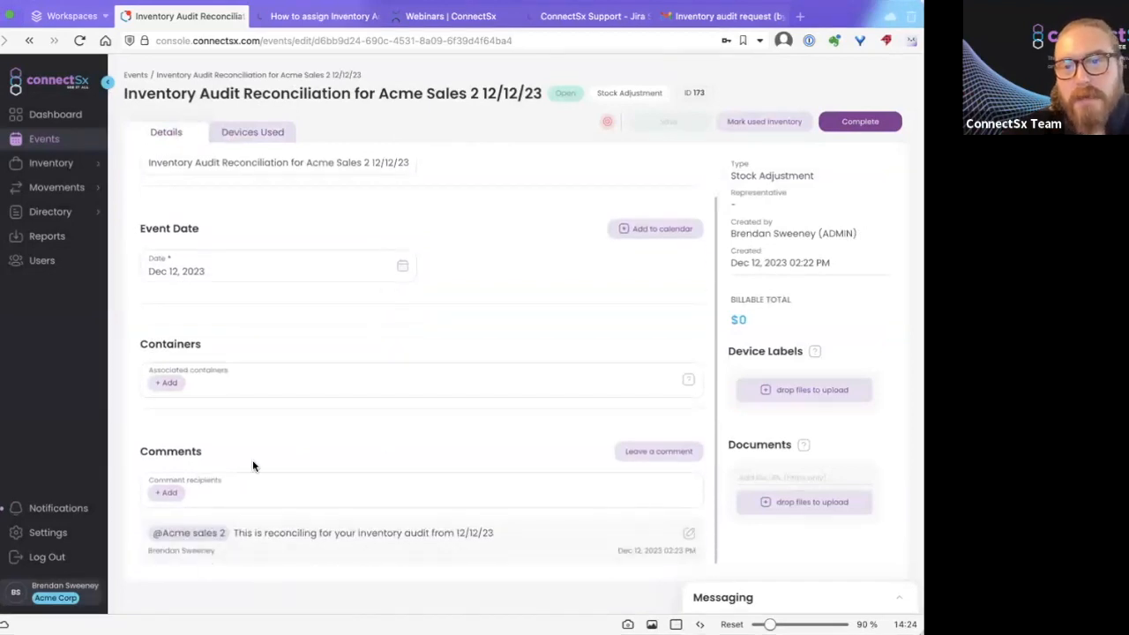
scroll(253, 459, "up", 1)
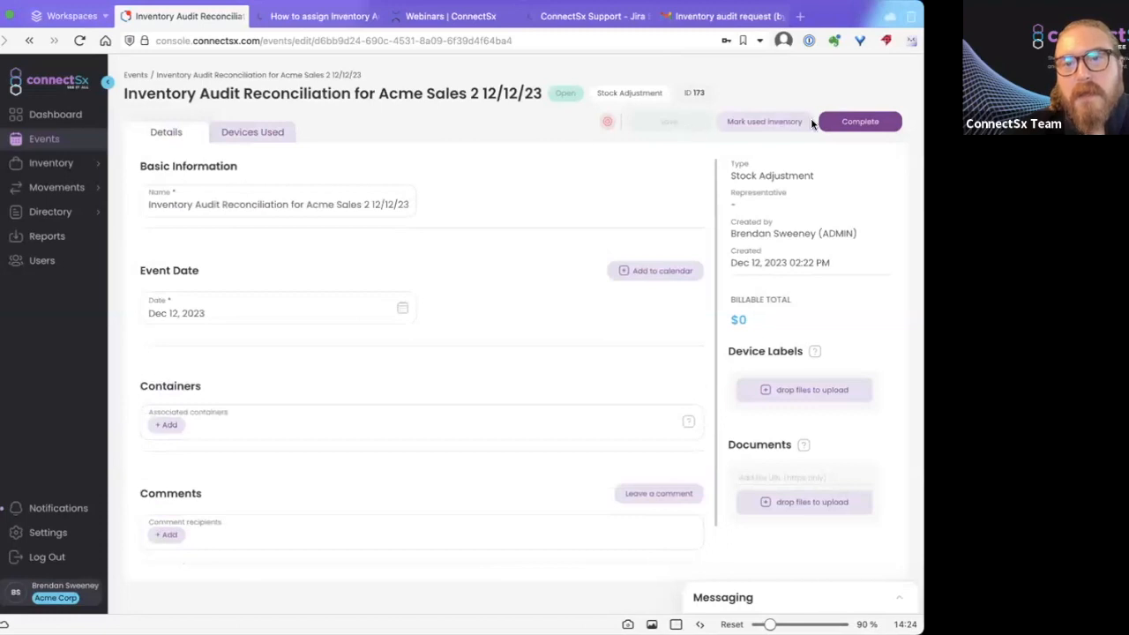
left_click(863, 125)
left_click(526, 370)
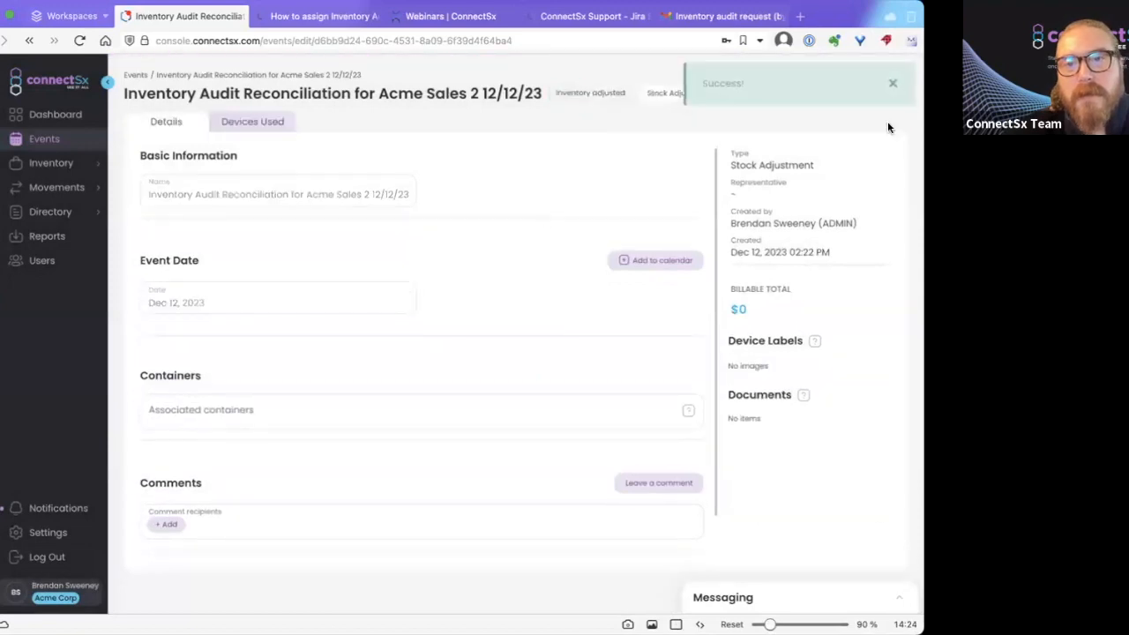
left_click(893, 84)
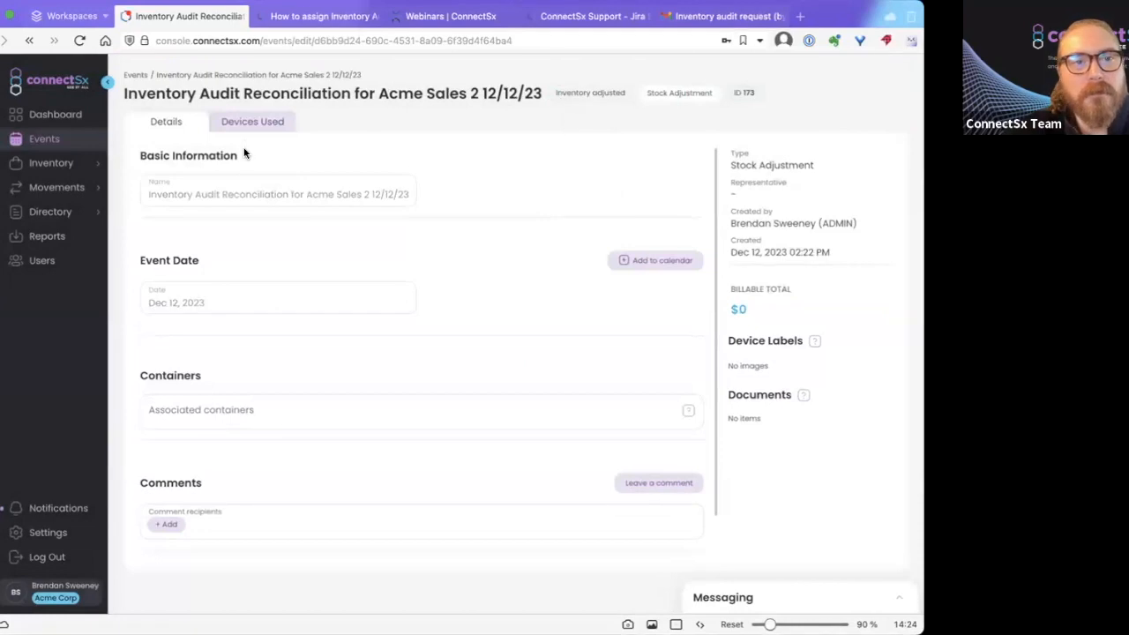
Check the Devices Used list, expanding and collapsing the acj-wire items.
left_click(251, 121)
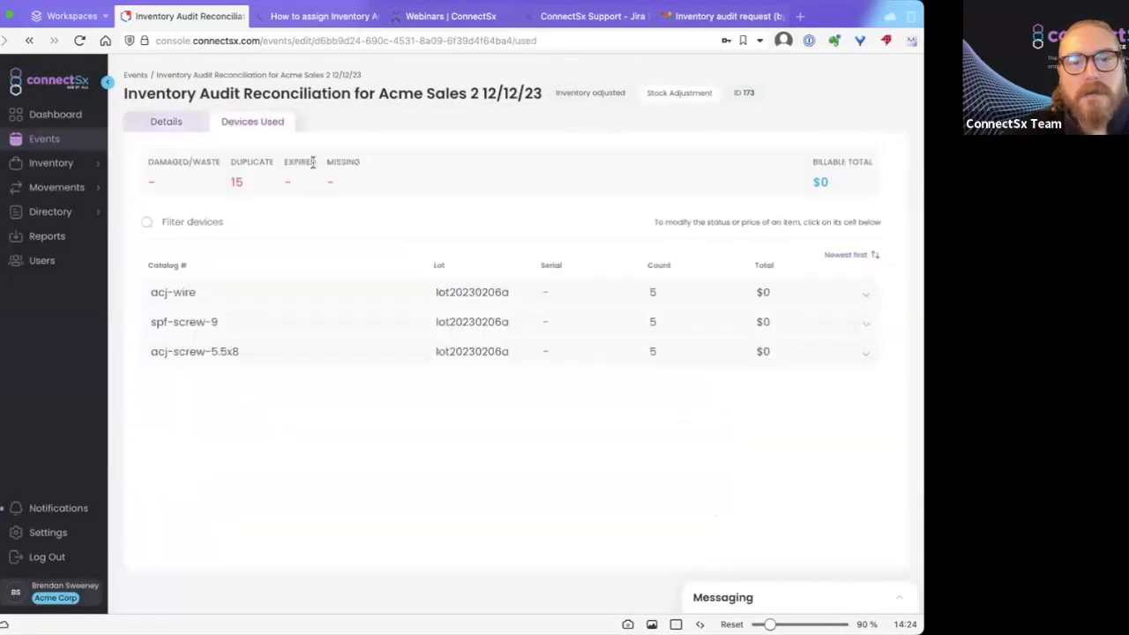
left_click(651, 294)
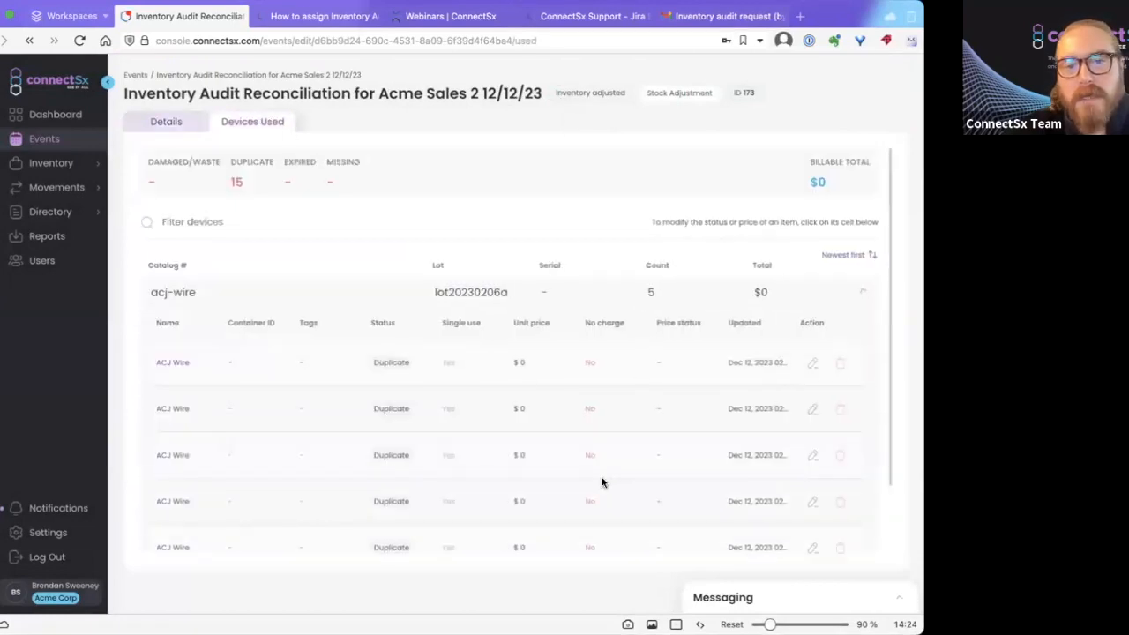
left_click(627, 289)
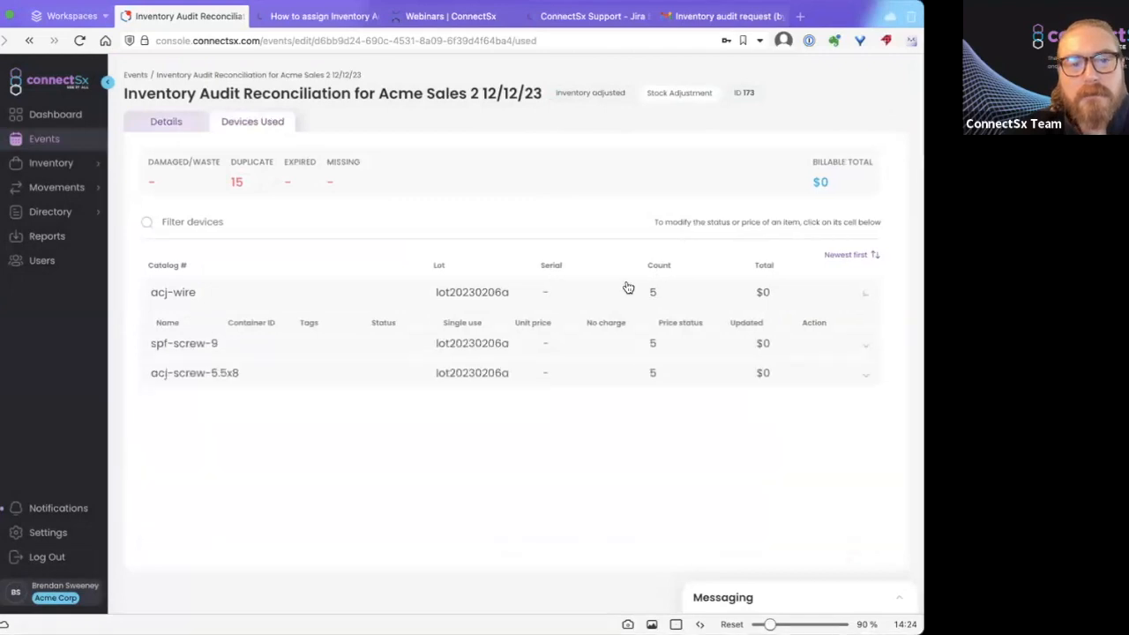
left_click(70, 162)
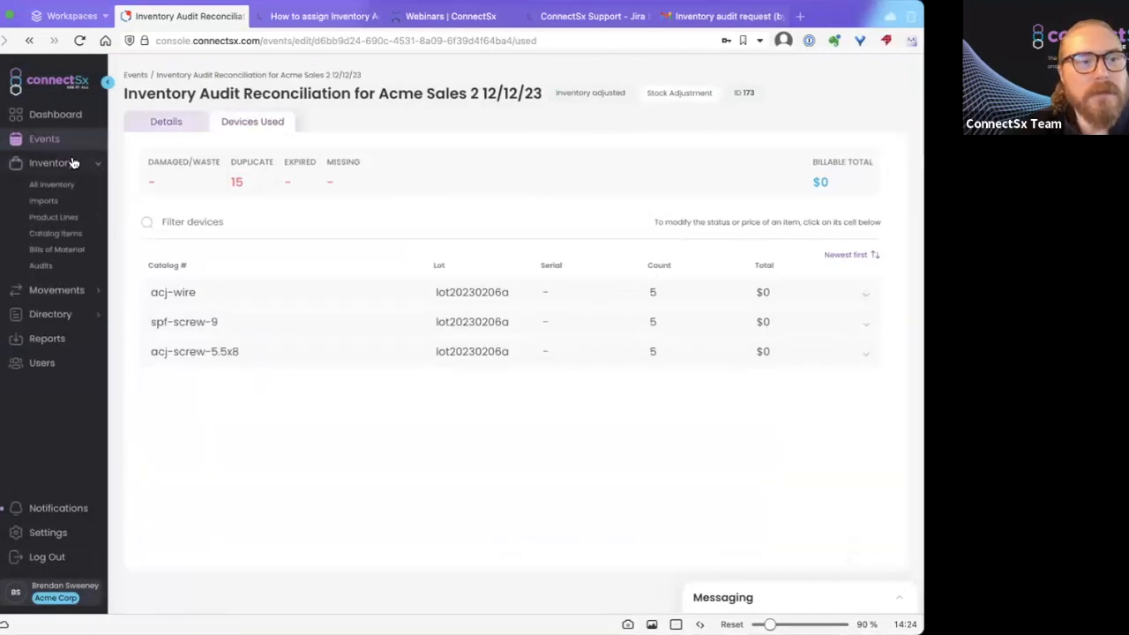
Open the details of the first Submitted audit in the Inventory Audits list.
left_click(42, 267)
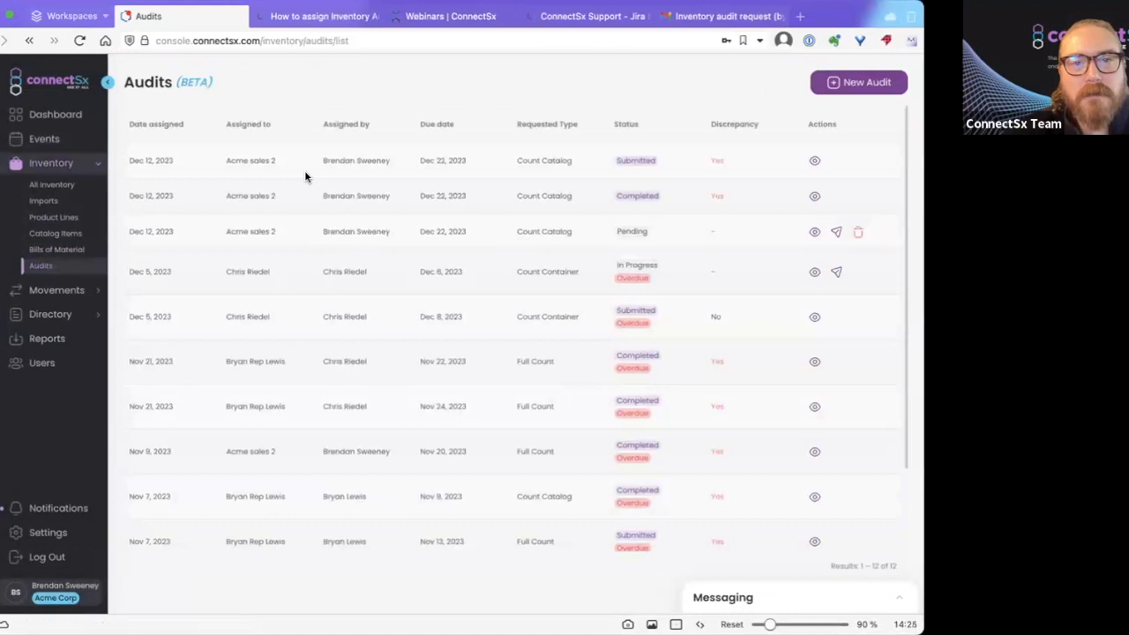
left_click(812, 163)
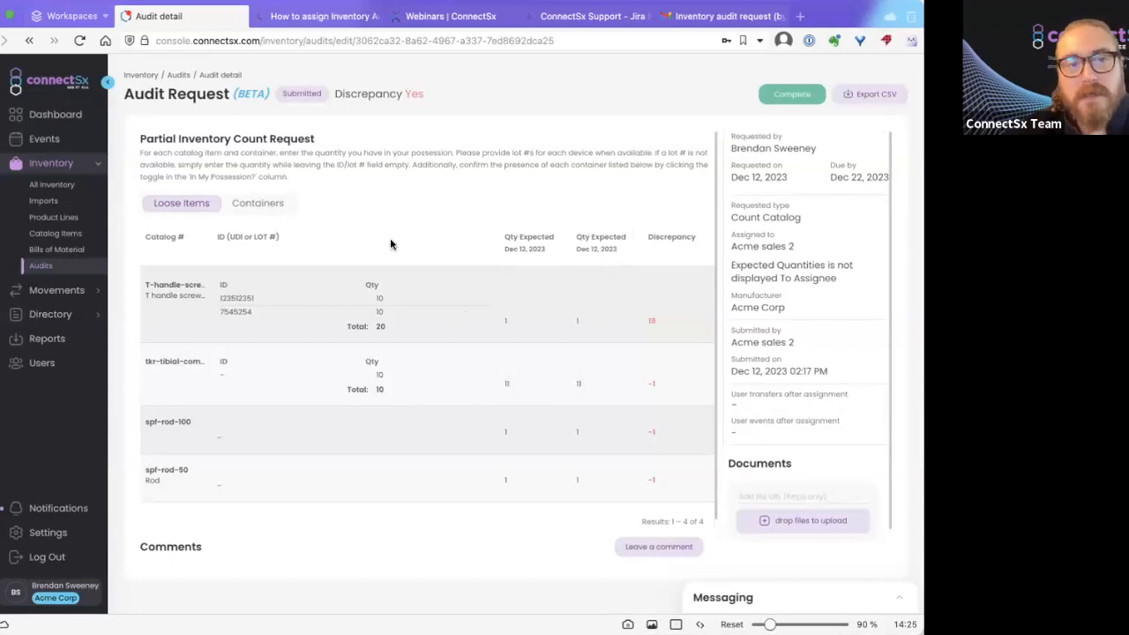
Complete the audit request, dismiss the Saved! notice, and review its comments.
left_click(779, 97)
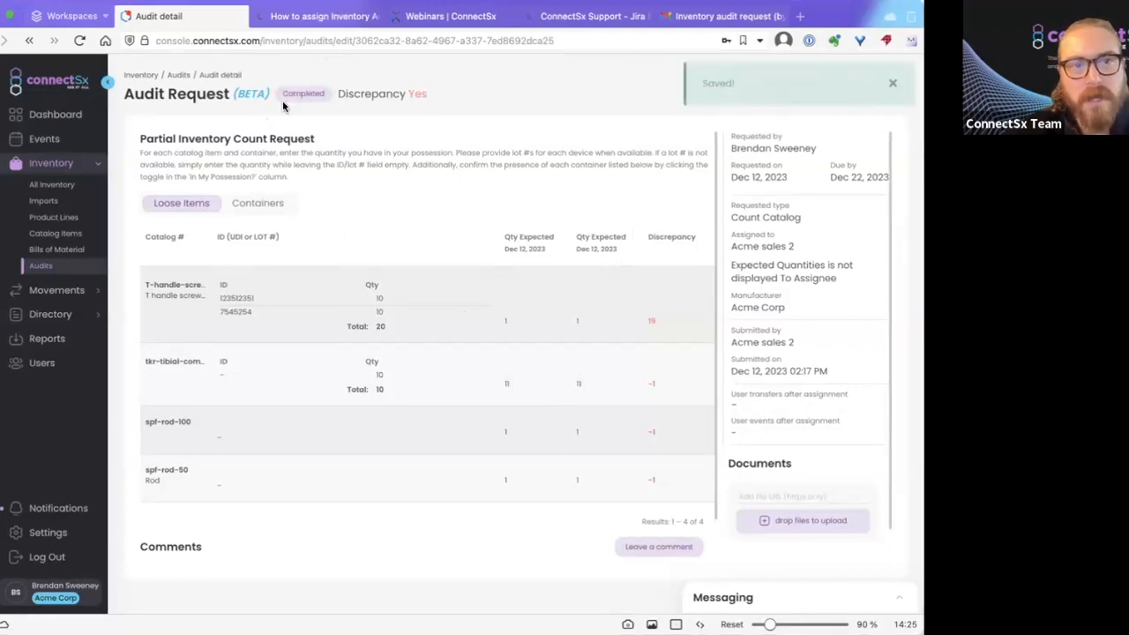
left_click(891, 83)
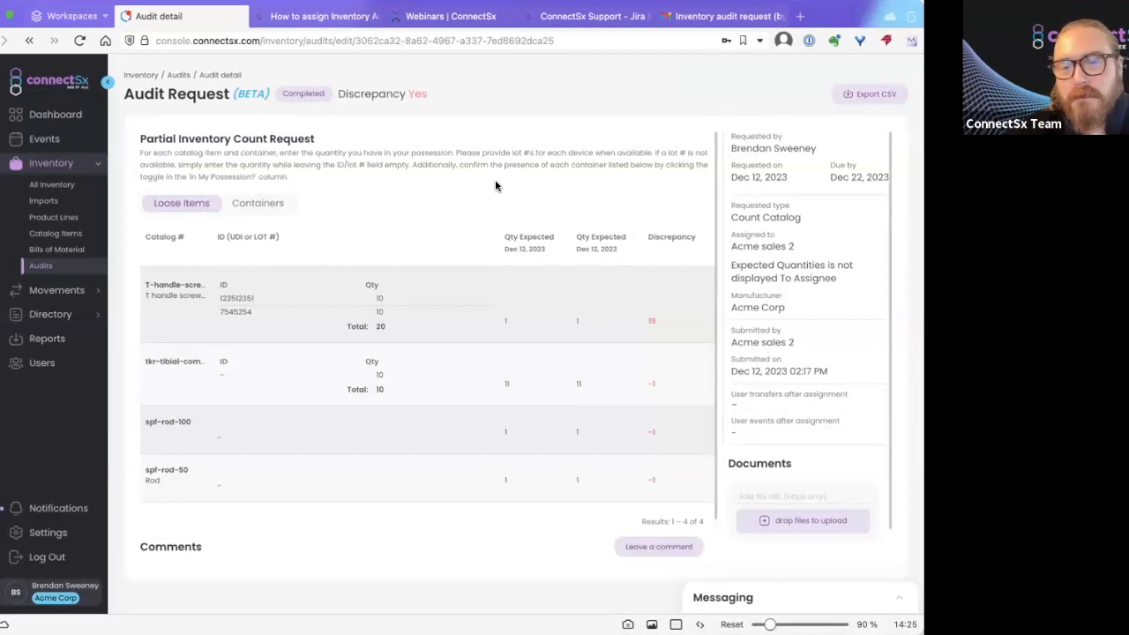
scroll(495, 183, "down", 1)
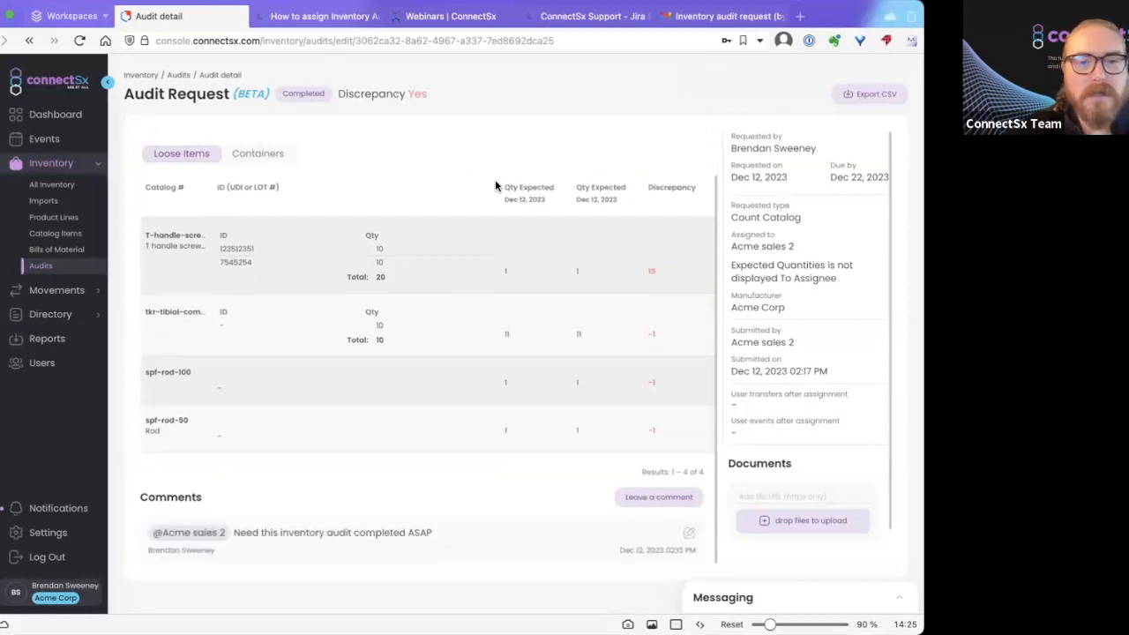
scroll(495, 185, "up", 1)
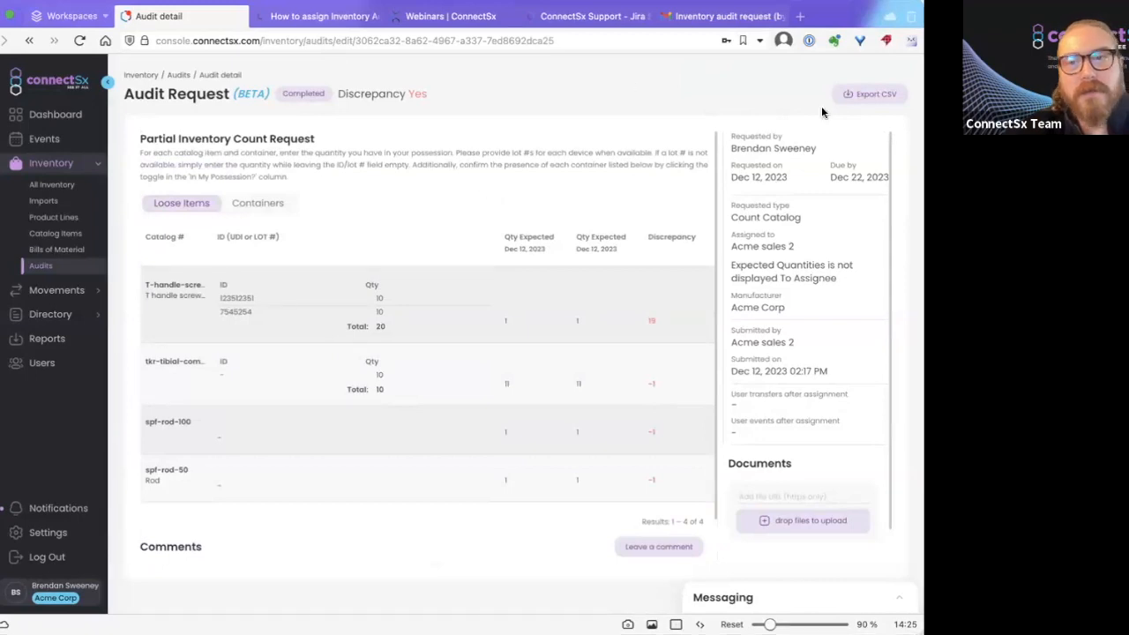